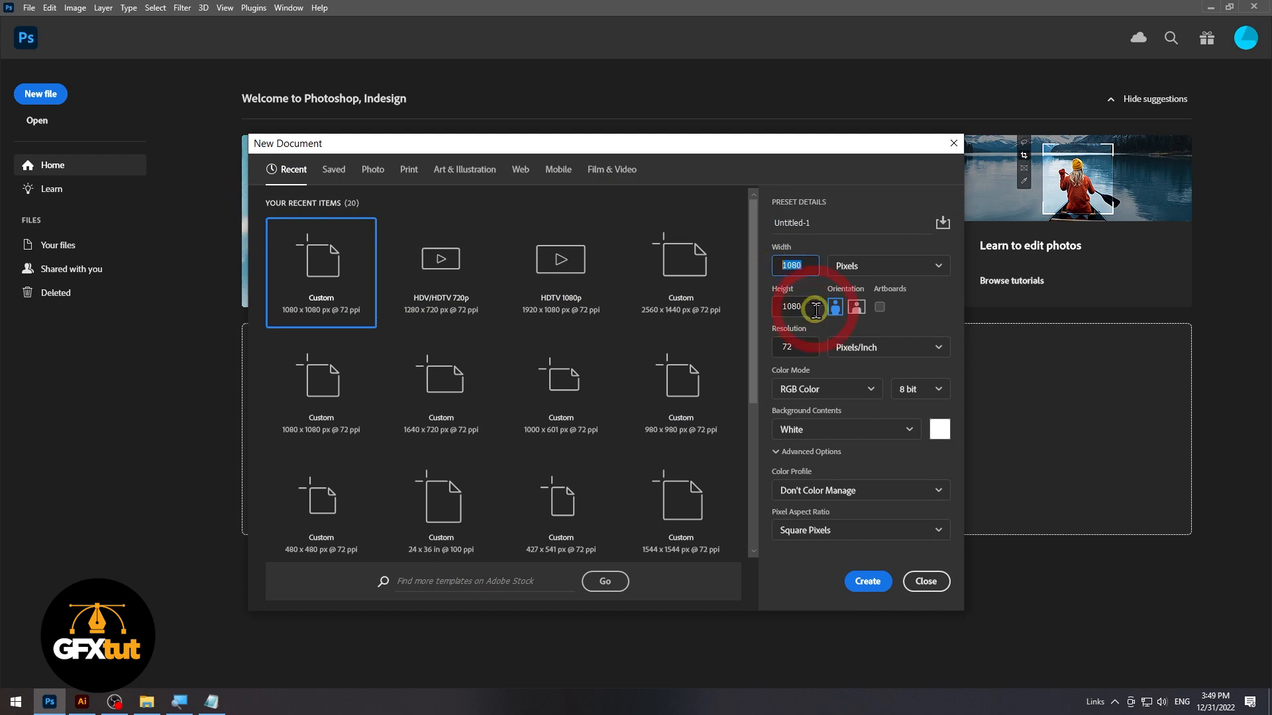
Create a new 1080 x 1080 pixel RGB document at 72 pixels/inch with a white background
left_click(794, 348)
left_click(870, 585)
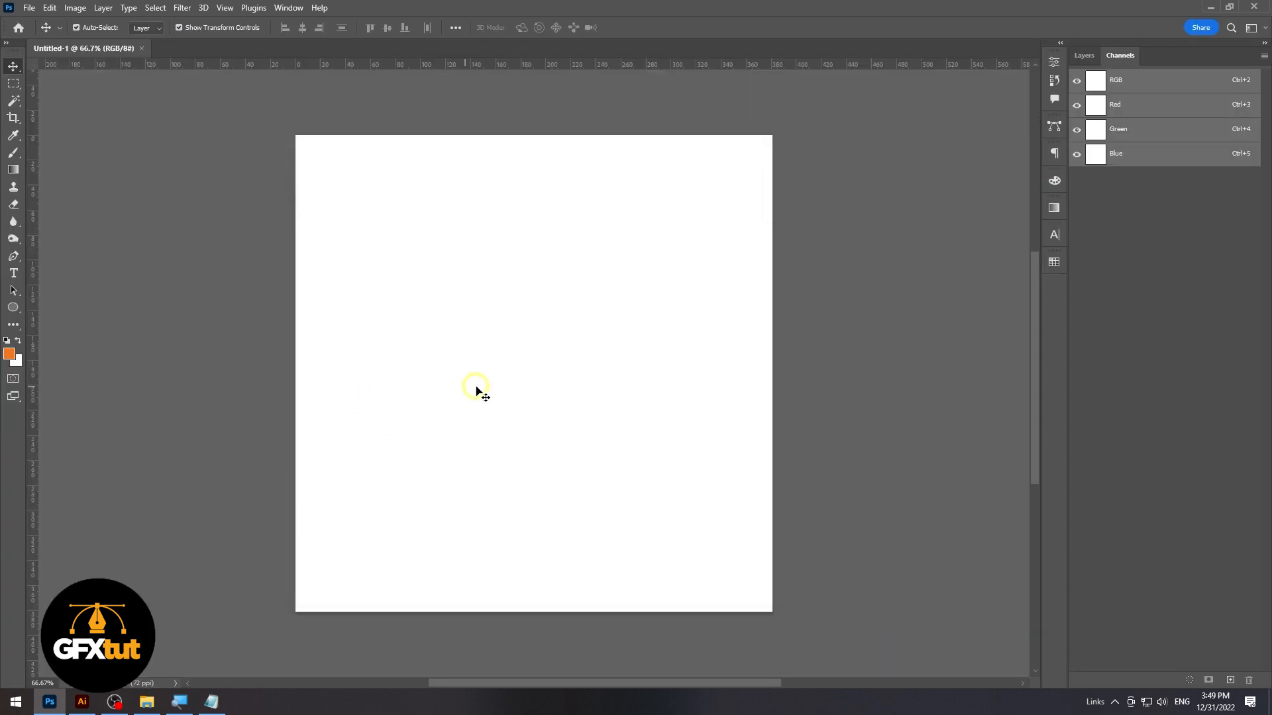
left_click(491, 381)
Add the point text "2023" to the upper part of the canvas
left_click(13, 273)
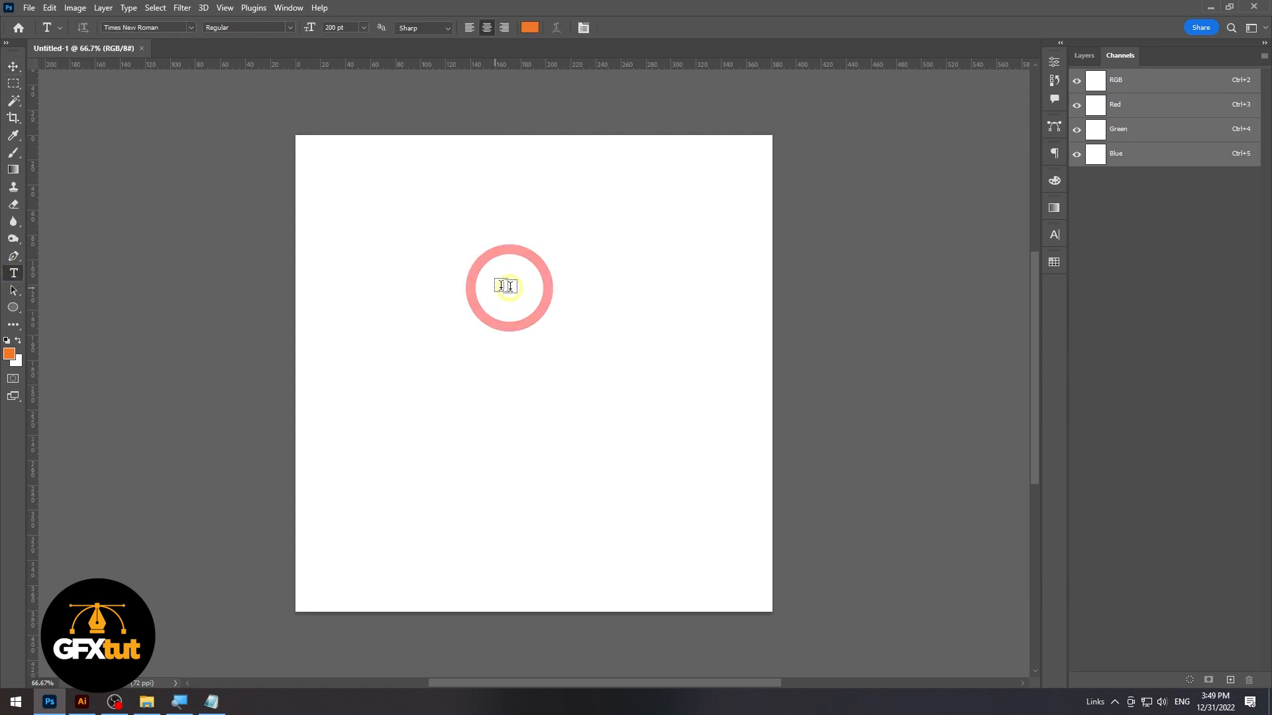
left_click(433, 273)
type("2023")
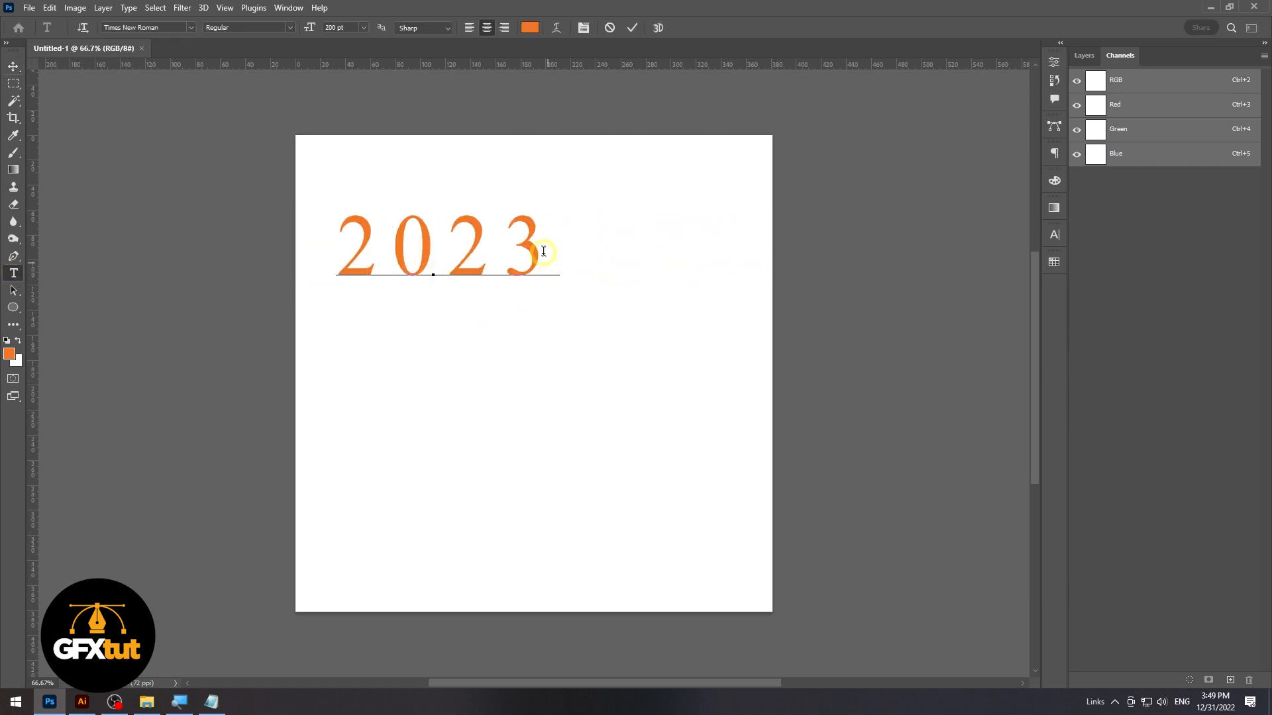
Set the tracking of all the "2023" text to 0
left_click_drag(543, 251, 361, 241)
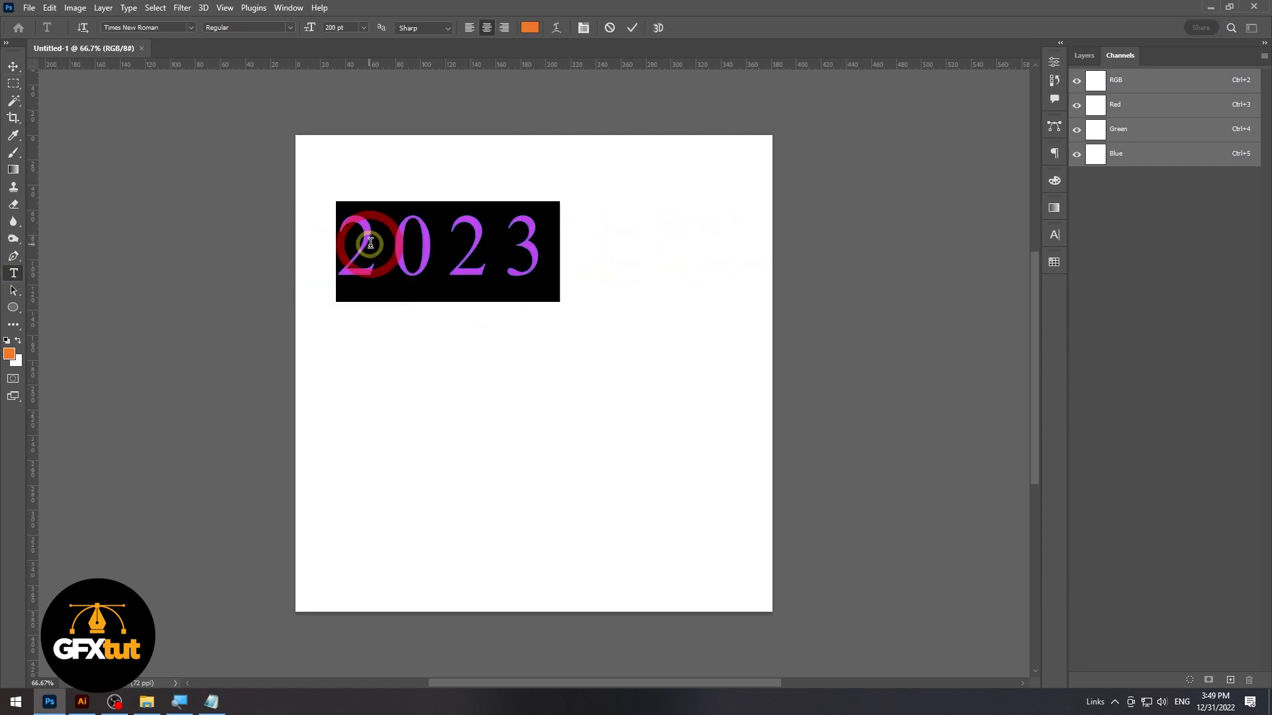
left_click(1054, 236)
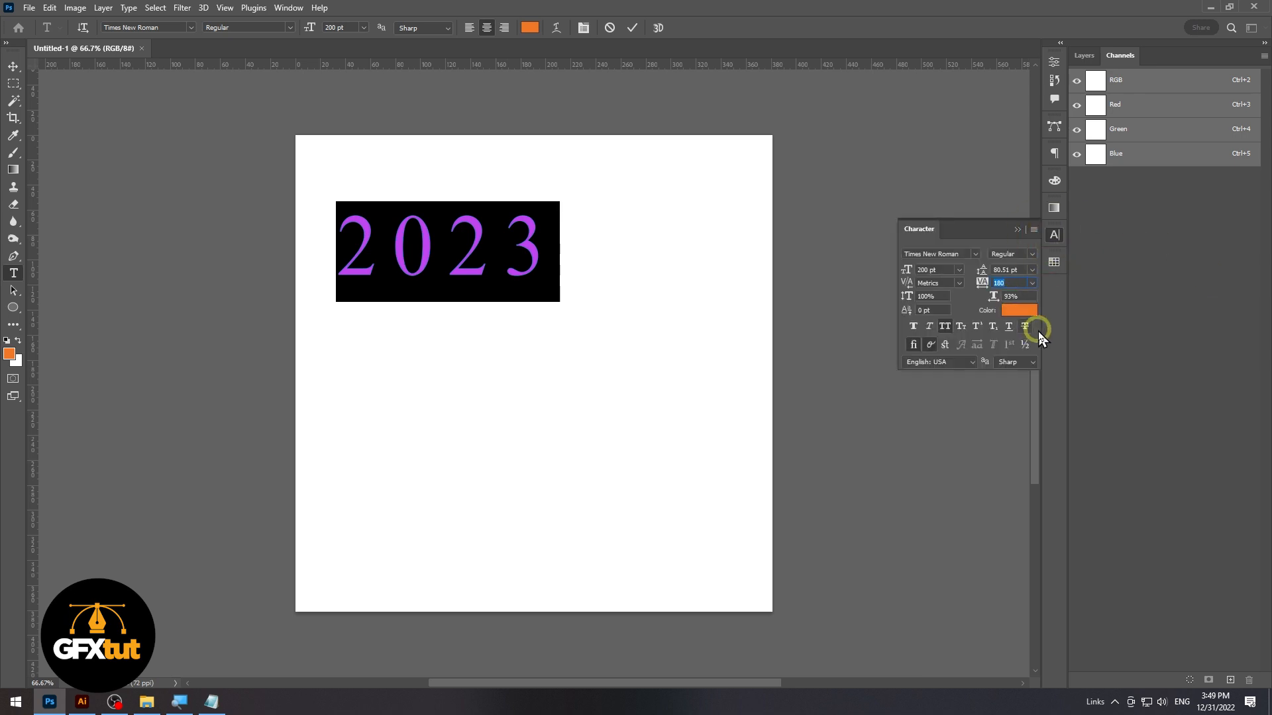
type("0")
key("Return")
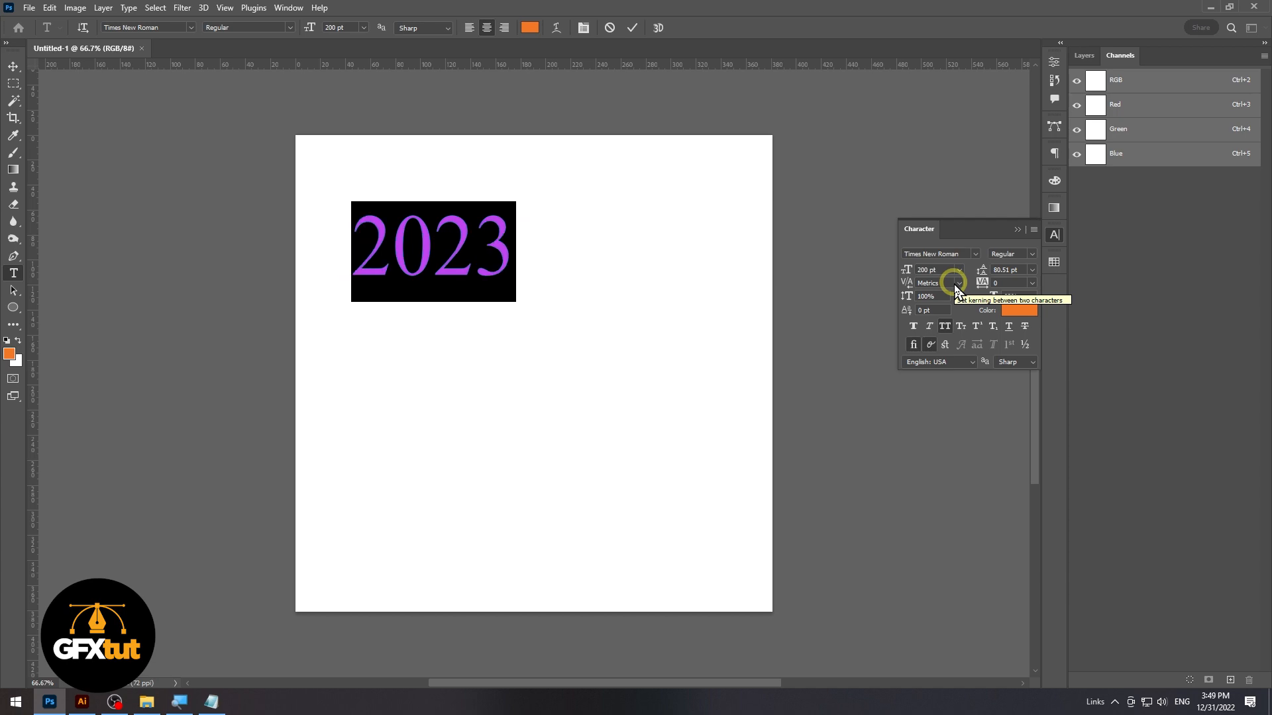
Change the font of the "2023" text to MimixMedium-Bold
left_click(965, 255)
type("mimix")
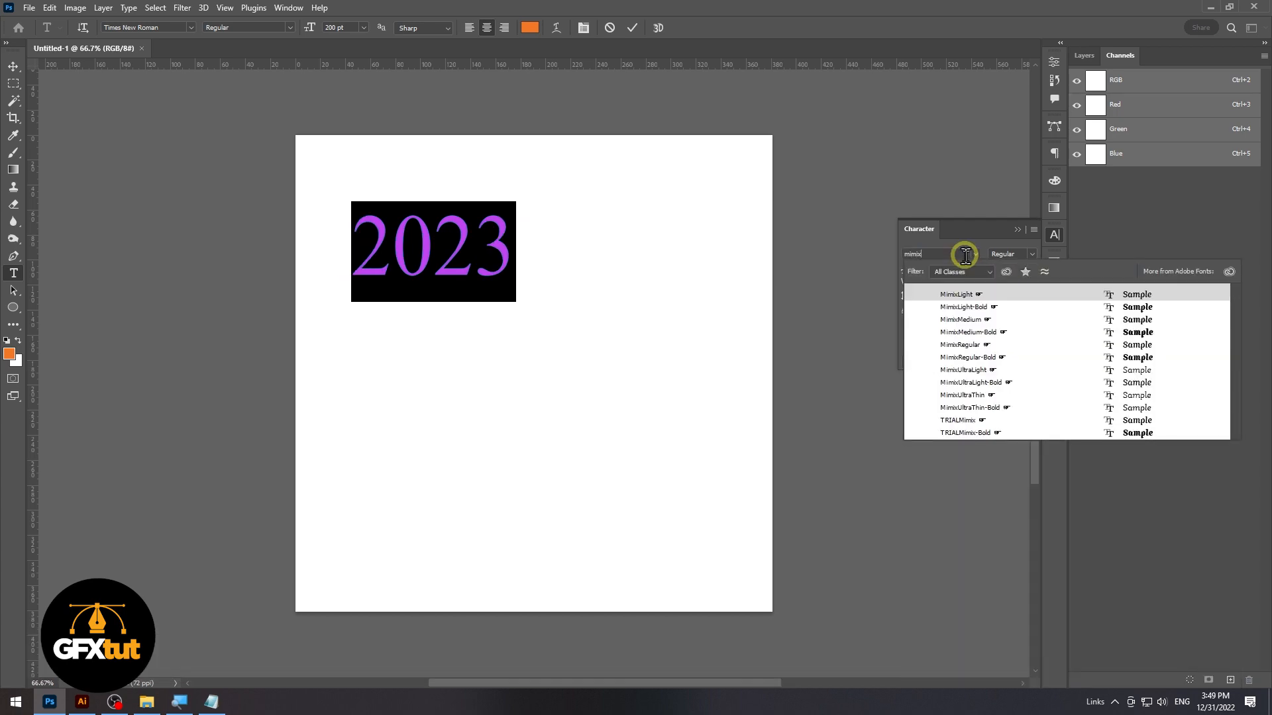
key("super+equal")
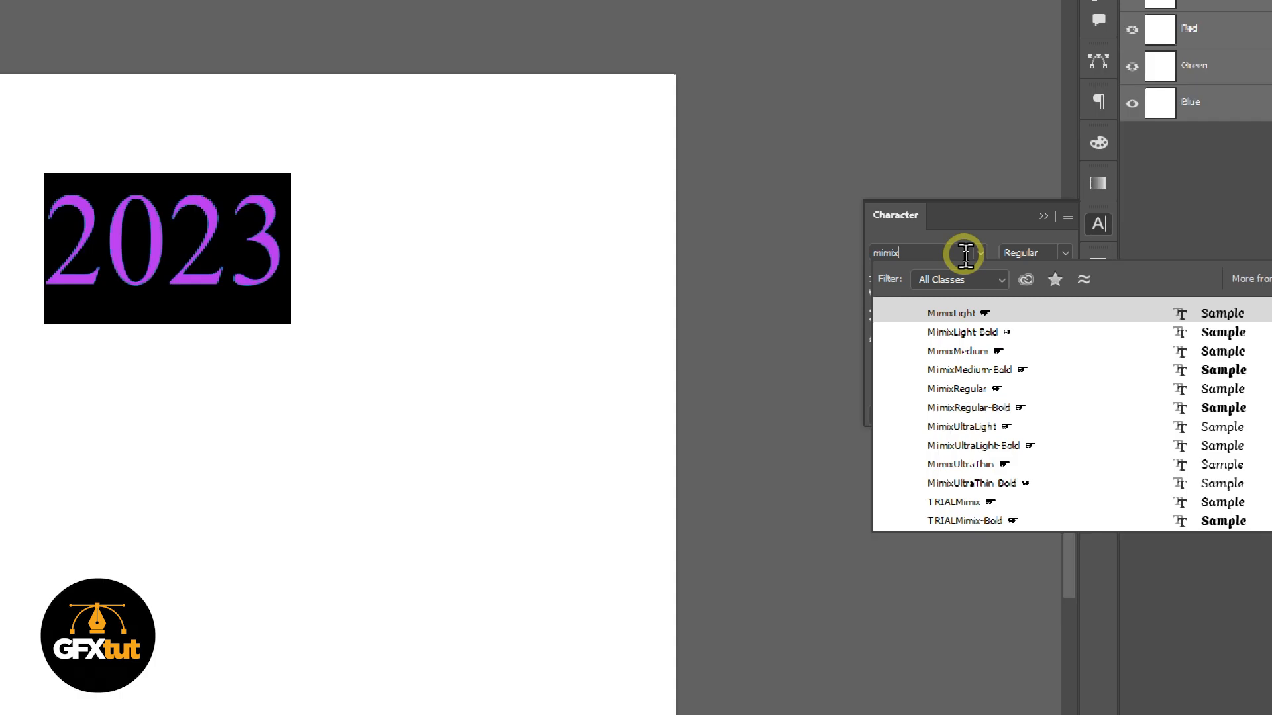
key("super+minus")
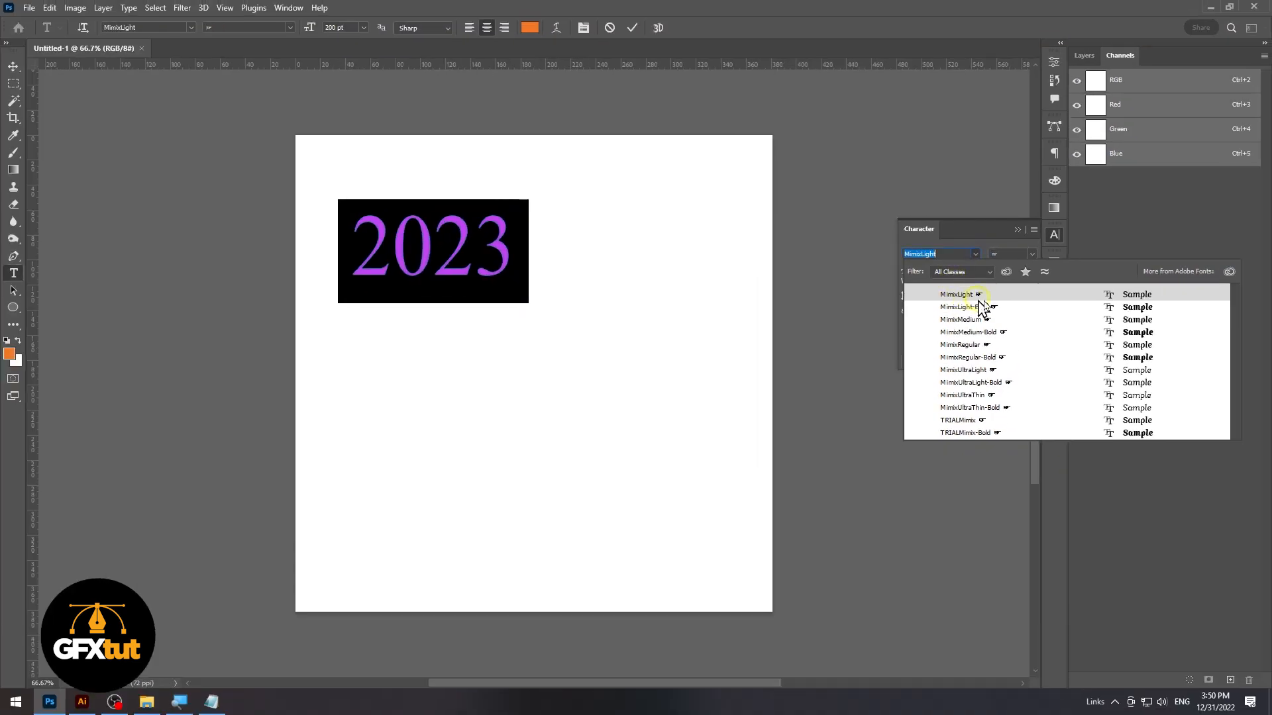
left_click(1129, 332)
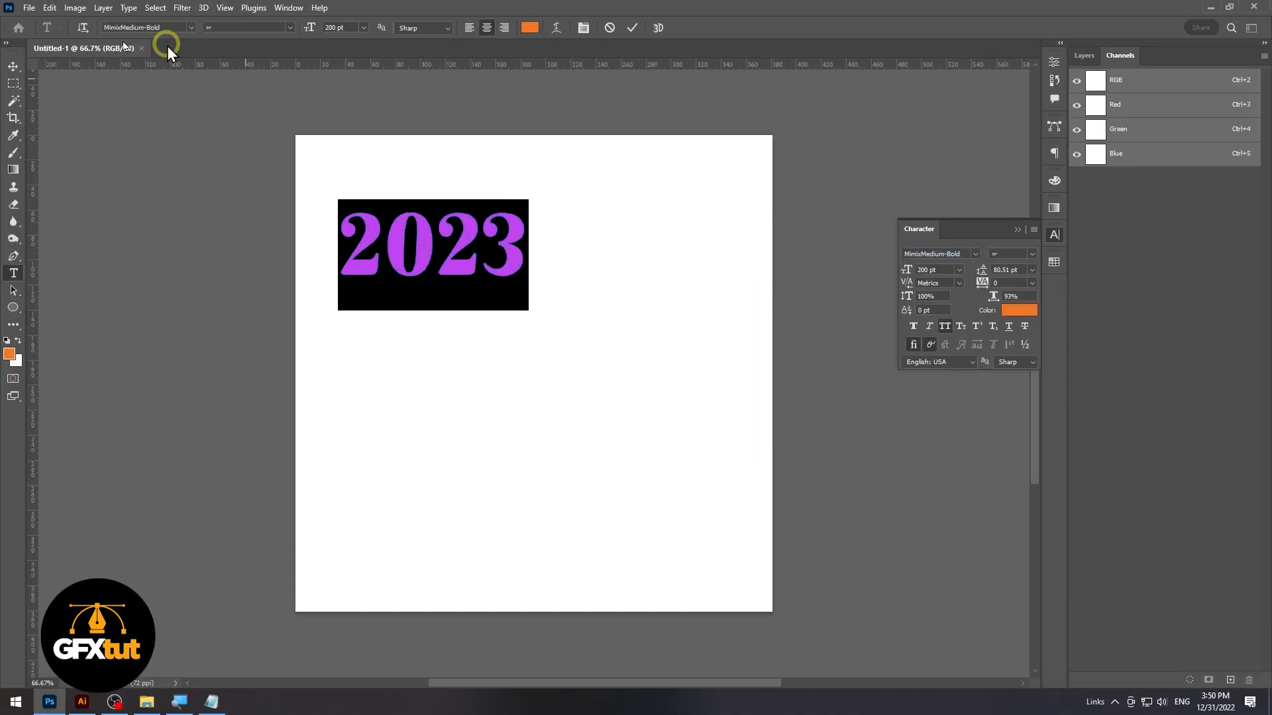
Move the "2023" text to the middle of the canvas and enlarge it to about 237 pt
left_click(13, 66)
left_click_drag(458, 245, 534, 423)
double_click(565, 368)
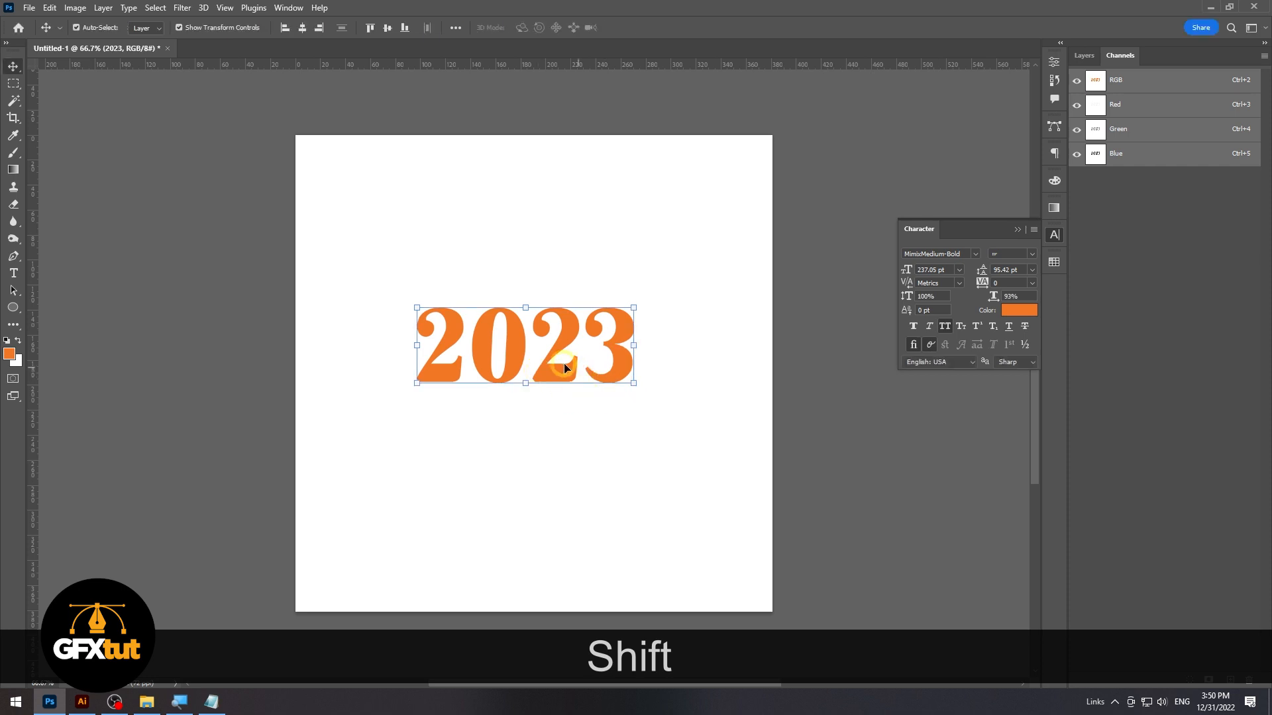
Recolor the digits "202" green with C 100, M 0, Y 100, K 0, leaving out the final 3
double_click(583, 341)
left_click_drag(583, 342, 248, 129)
left_click(10, 353)
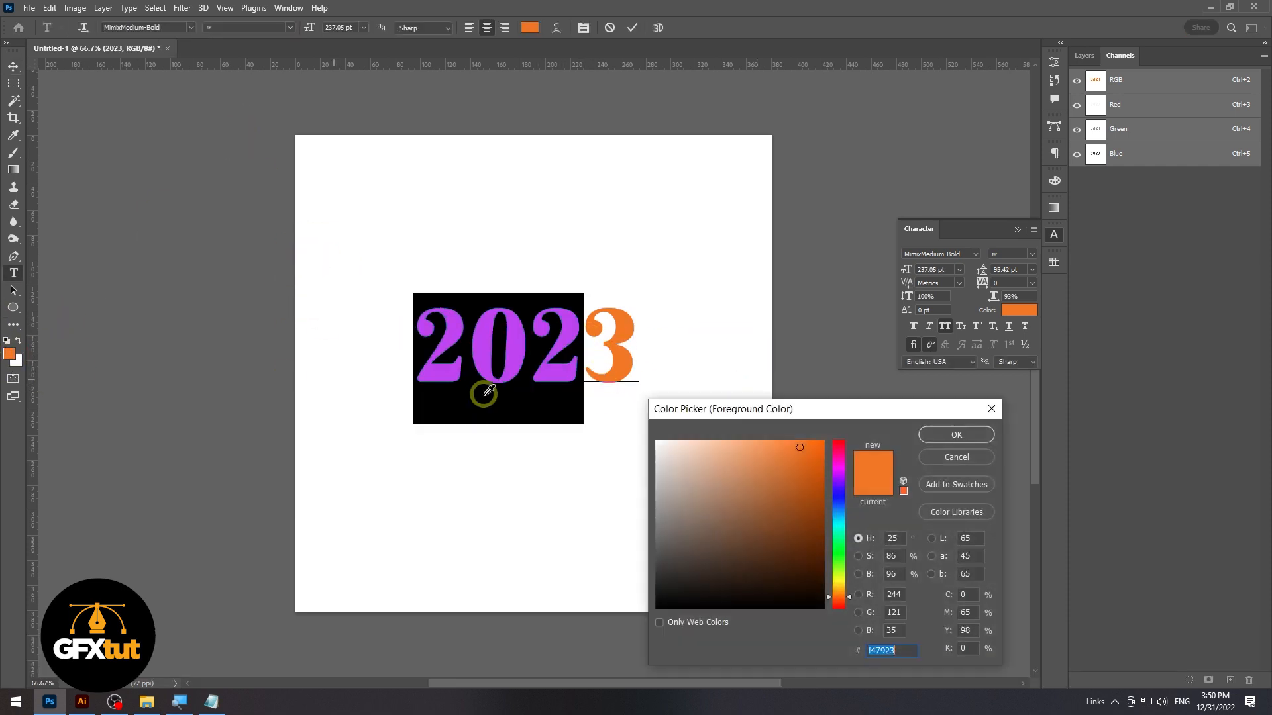
left_click(965, 594)
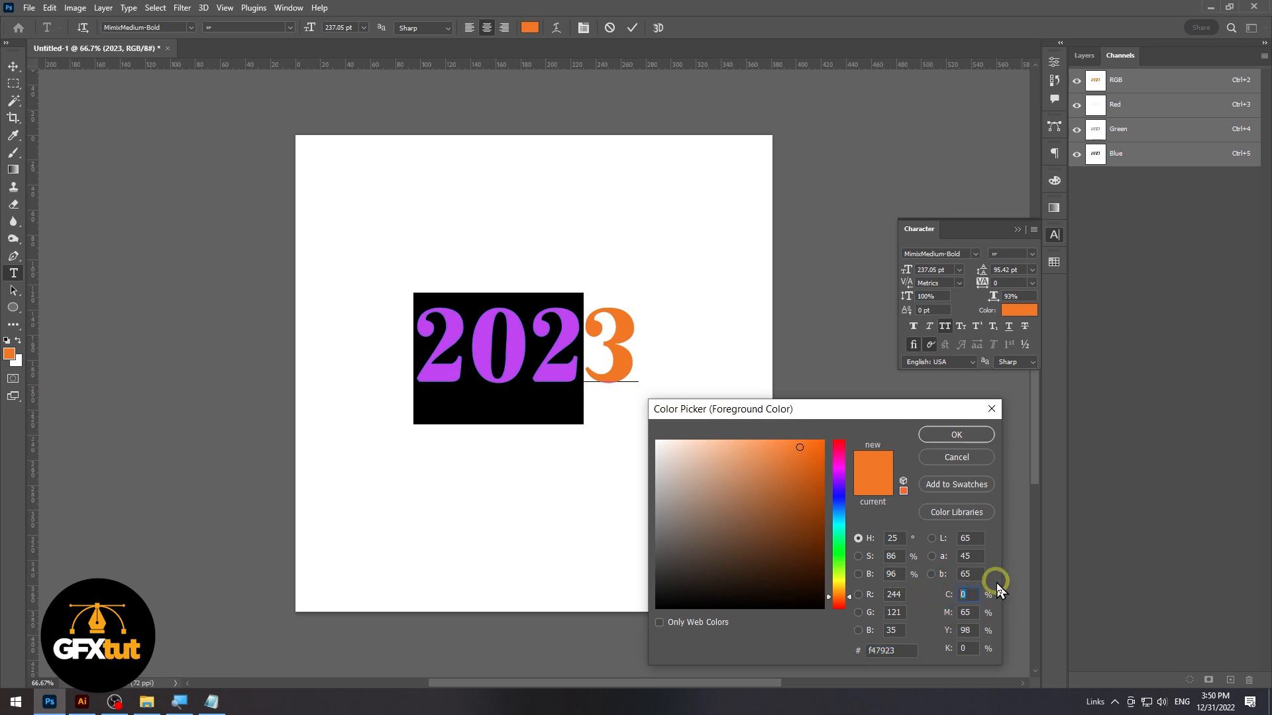
type("100")
type("0")
key("Tab")
type("100")
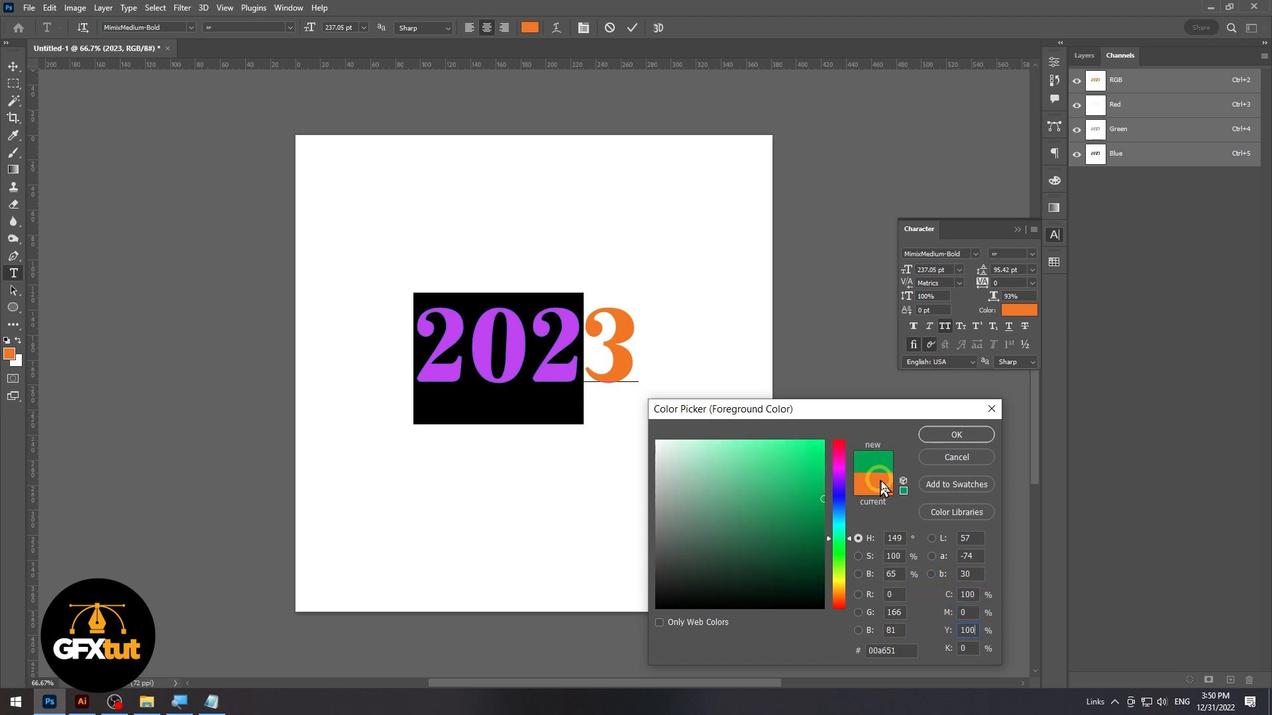
left_click(965, 442)
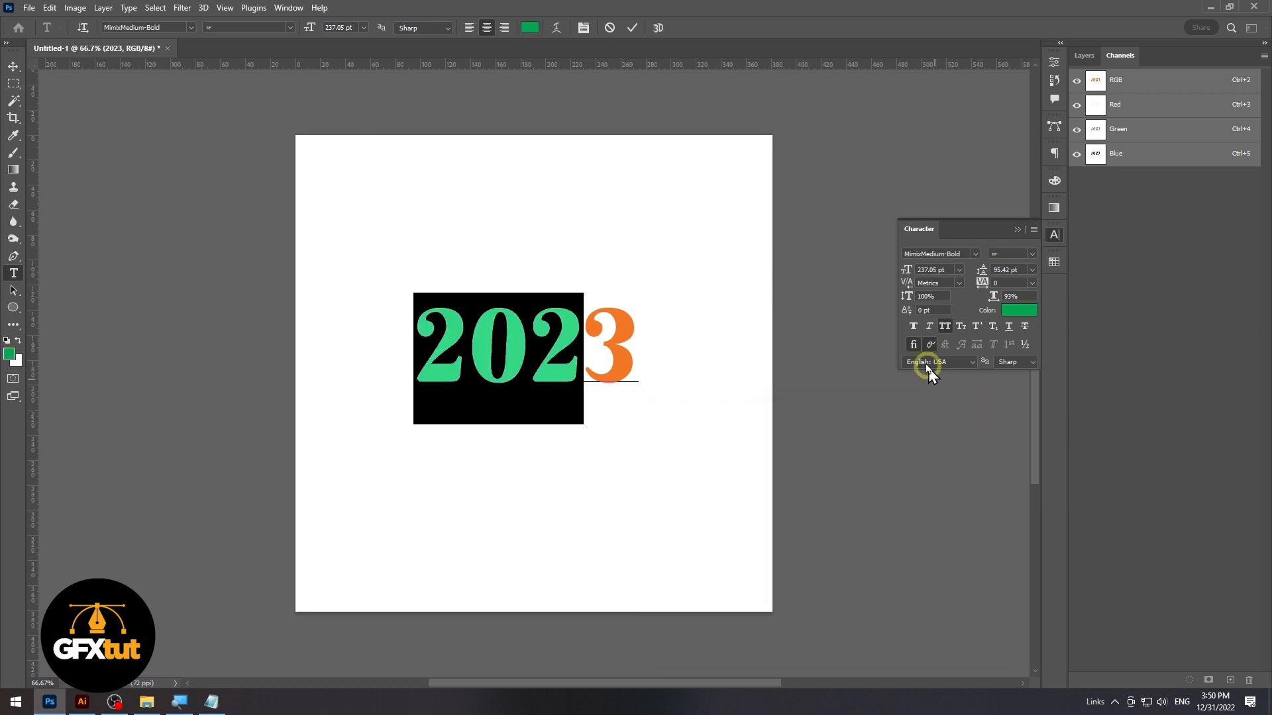
Finish editing the "2023" text, shift it slightly down the canvas, and deselect it
left_click(13, 67)
left_click(667, 303)
left_click_drag(545, 365, 545, 375)
left_click(572, 434)
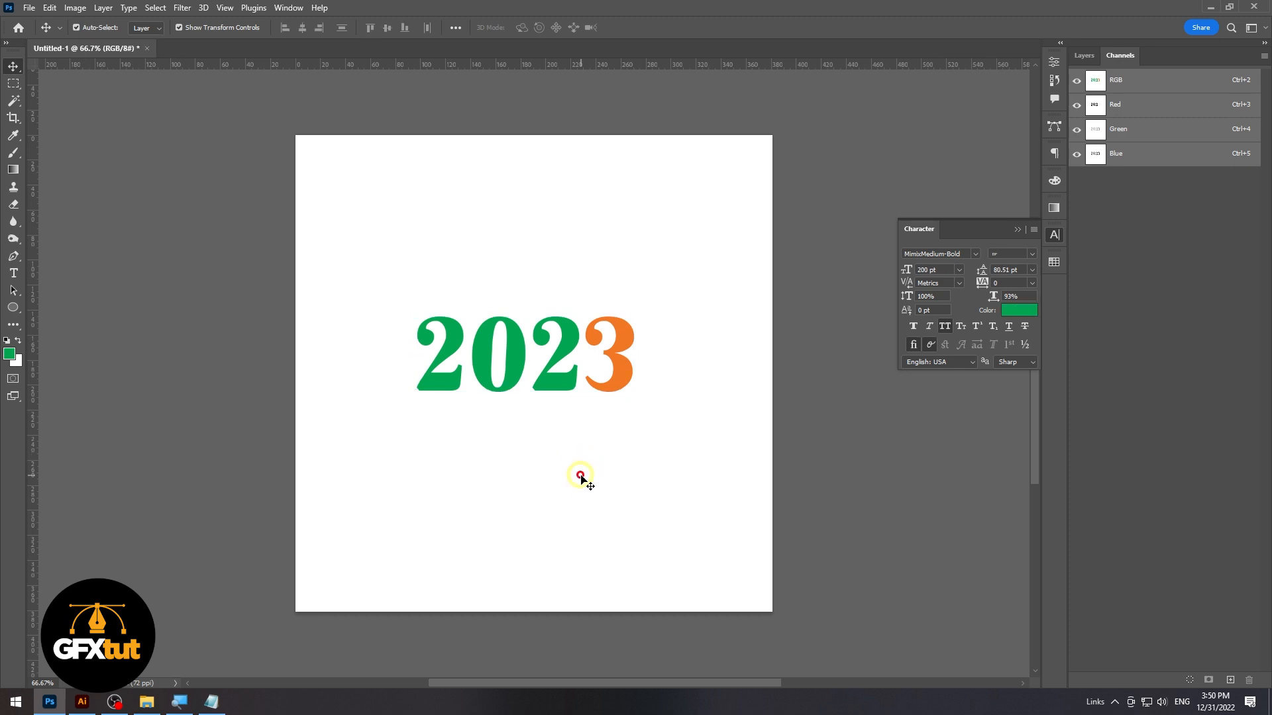
left_click(588, 456)
Switch to the Text.txt file in Notepad and copy the line "Happy New Year"
left_click(212, 701)
left_click(427, 269)
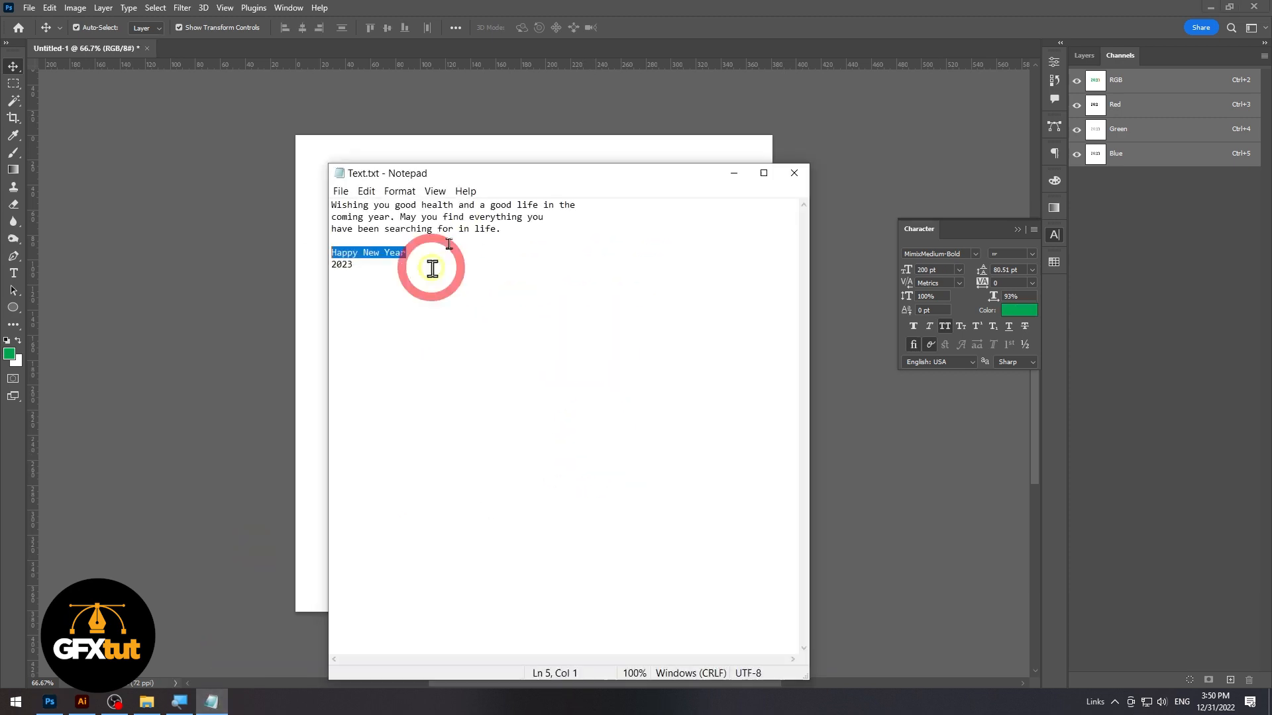
left_click_drag(408, 253, 335, 249)
key("ctrl+c")
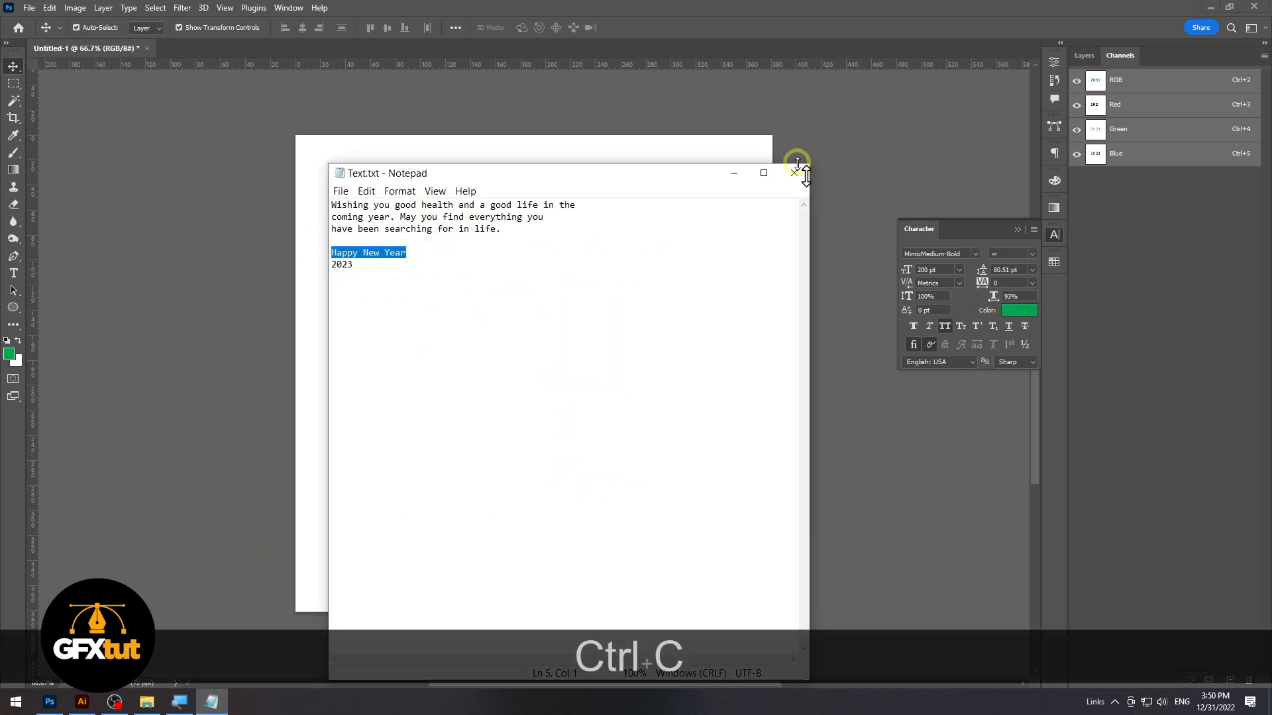
Return to the Photoshop document and paste "Happy New Year" as a new text layer above "2023"
left_click(733, 173)
key("t")
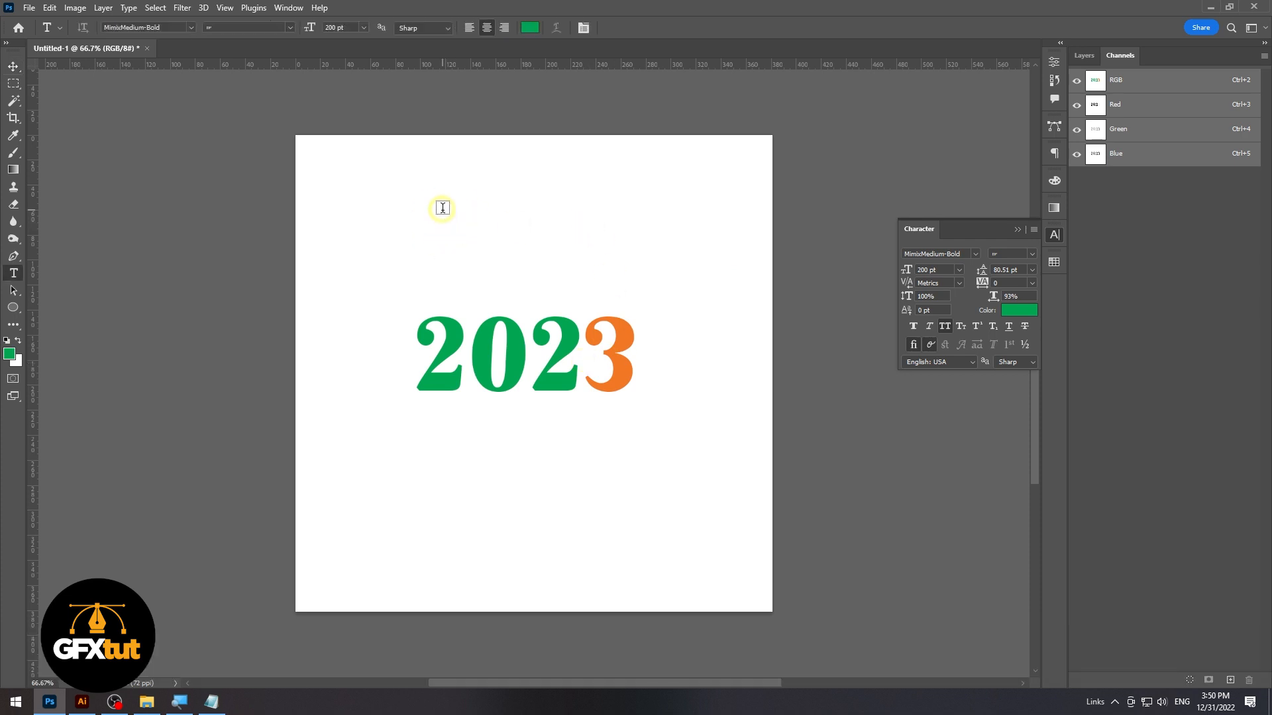
left_click(442, 210)
key("ctrl+v")
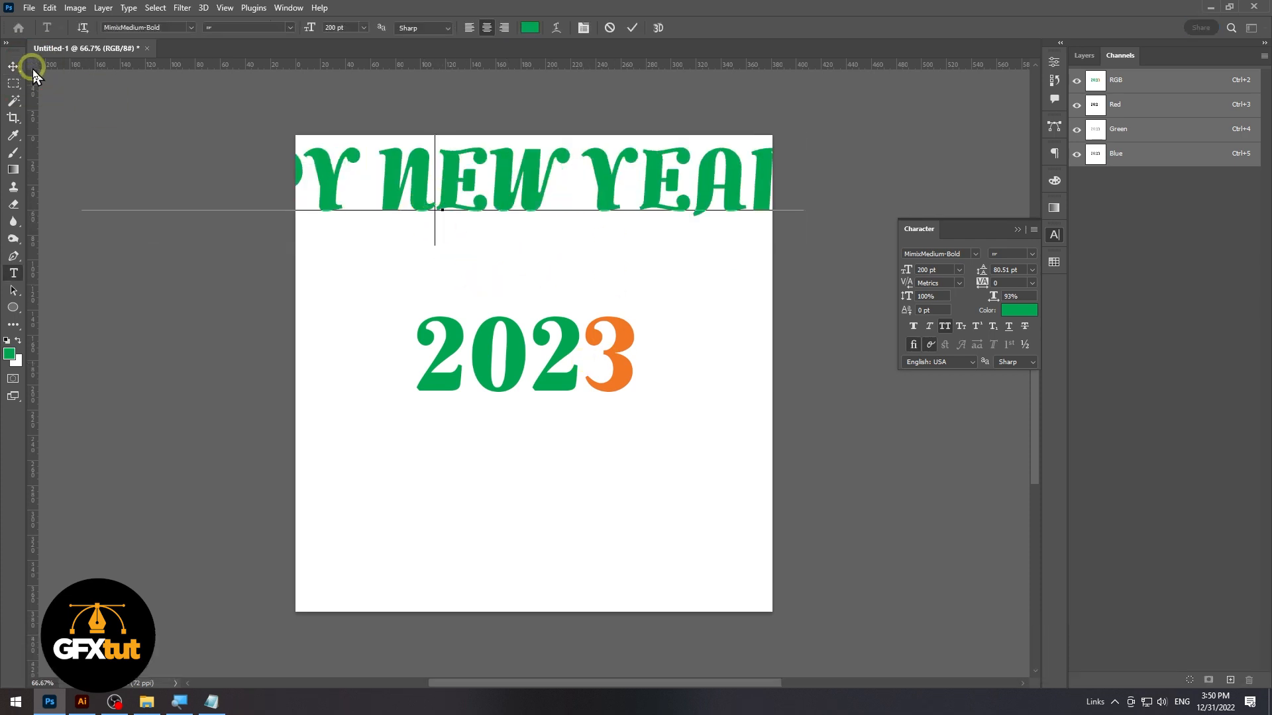
Scale the "HAPPY NEW YEAR" text down to about 59 pt and place it directly under "2023"
left_click(14, 67)
left_click_drag(805, 182, 393, 228)
left_click_drag(353, 180, 584, 429)
left_click_drag(545, 431, 591, 426)
Change the font of the whole "HAPPY NEW YEAR" line to Metropolis Medium
double_click(590, 427)
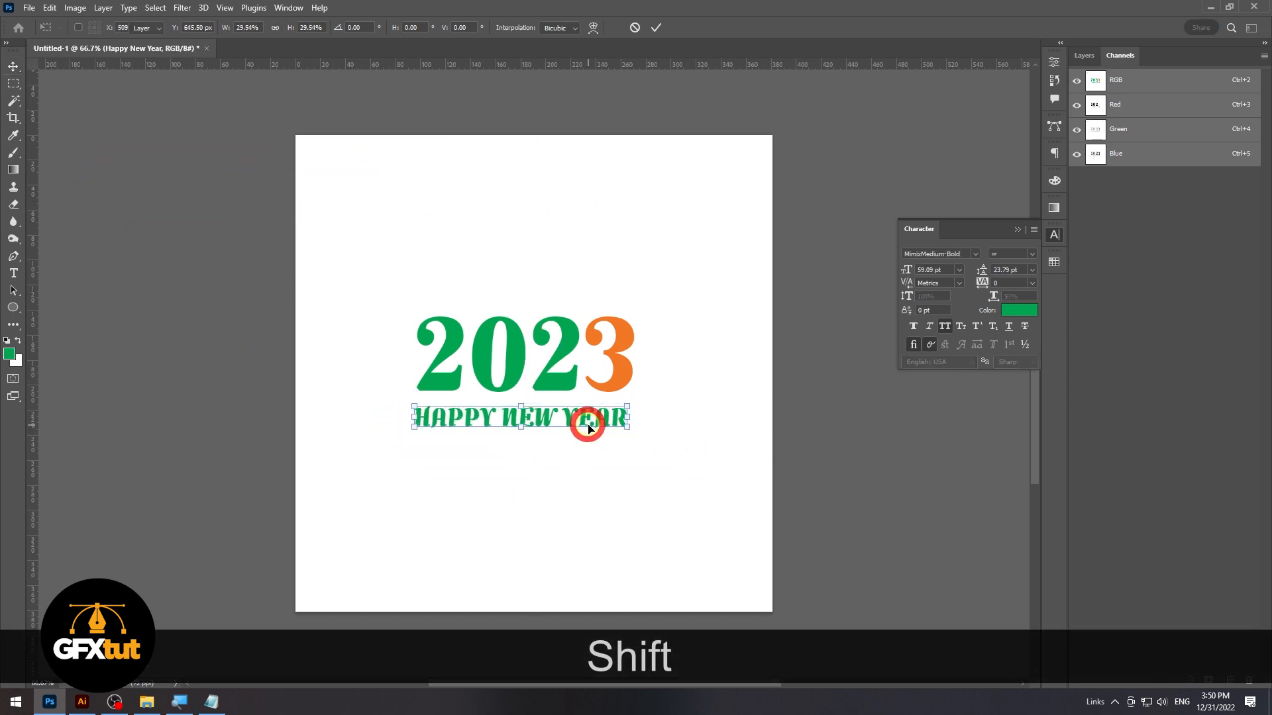
left_click_drag(414, 418, 753, 424)
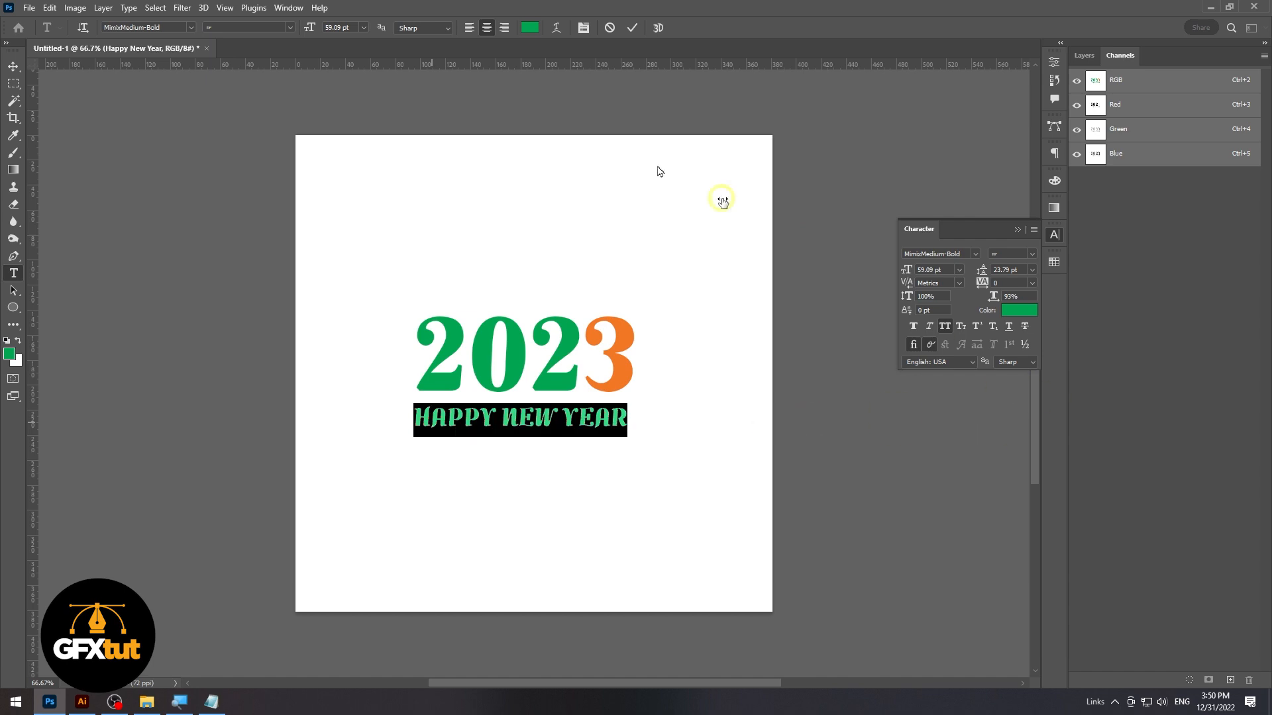
type("metropo")
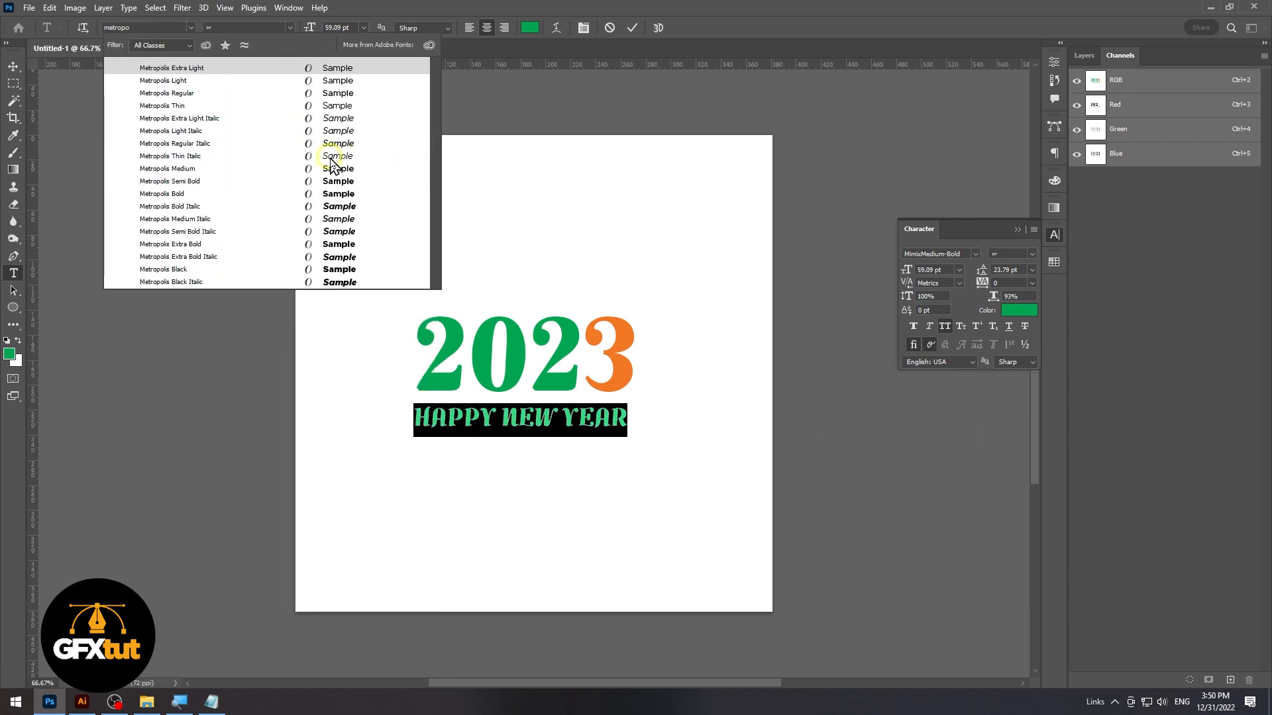
left_click(340, 171)
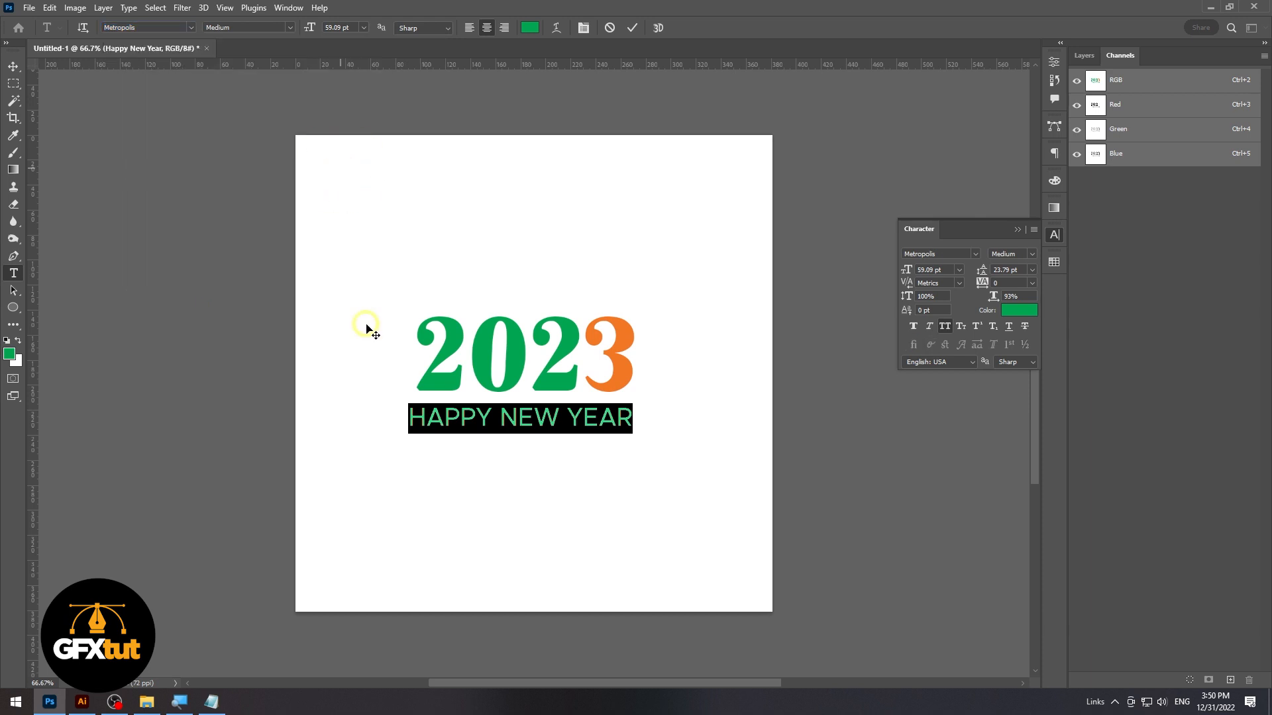
Show the Glyphs panel and insert the recently used bullet glyph in front of "HAPPY"
left_click(490, 421)
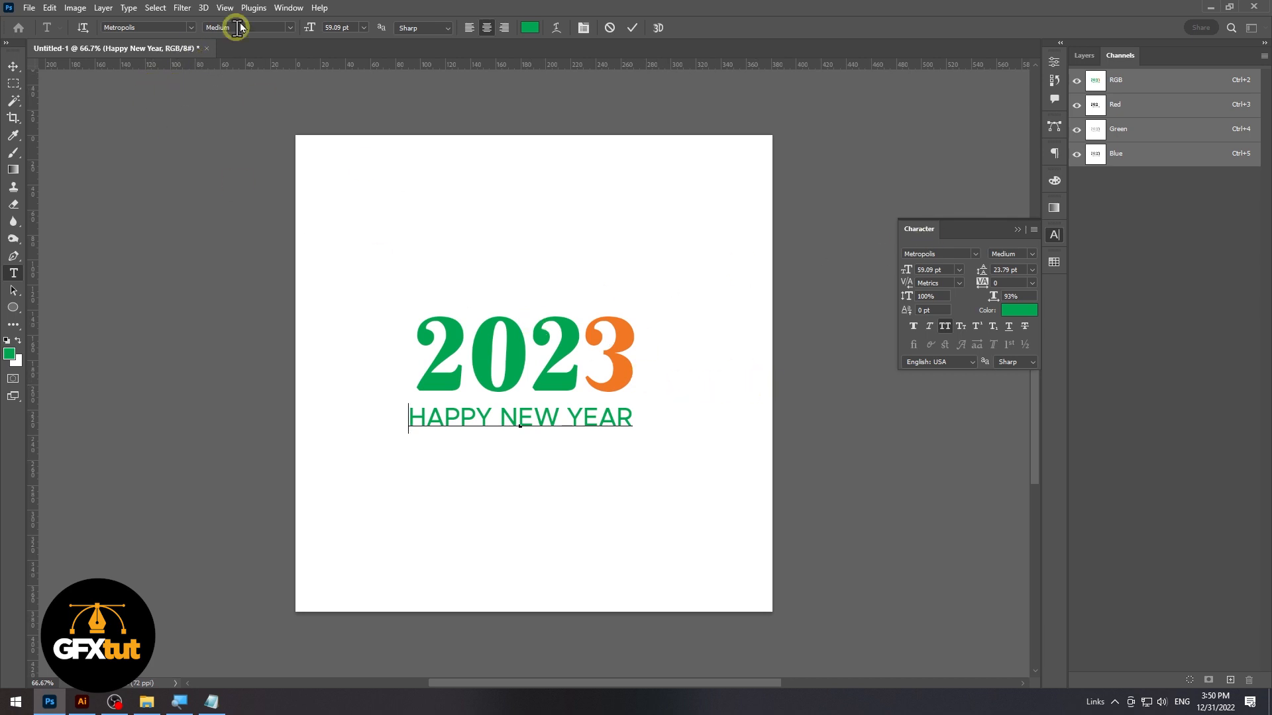
left_click(288, 7)
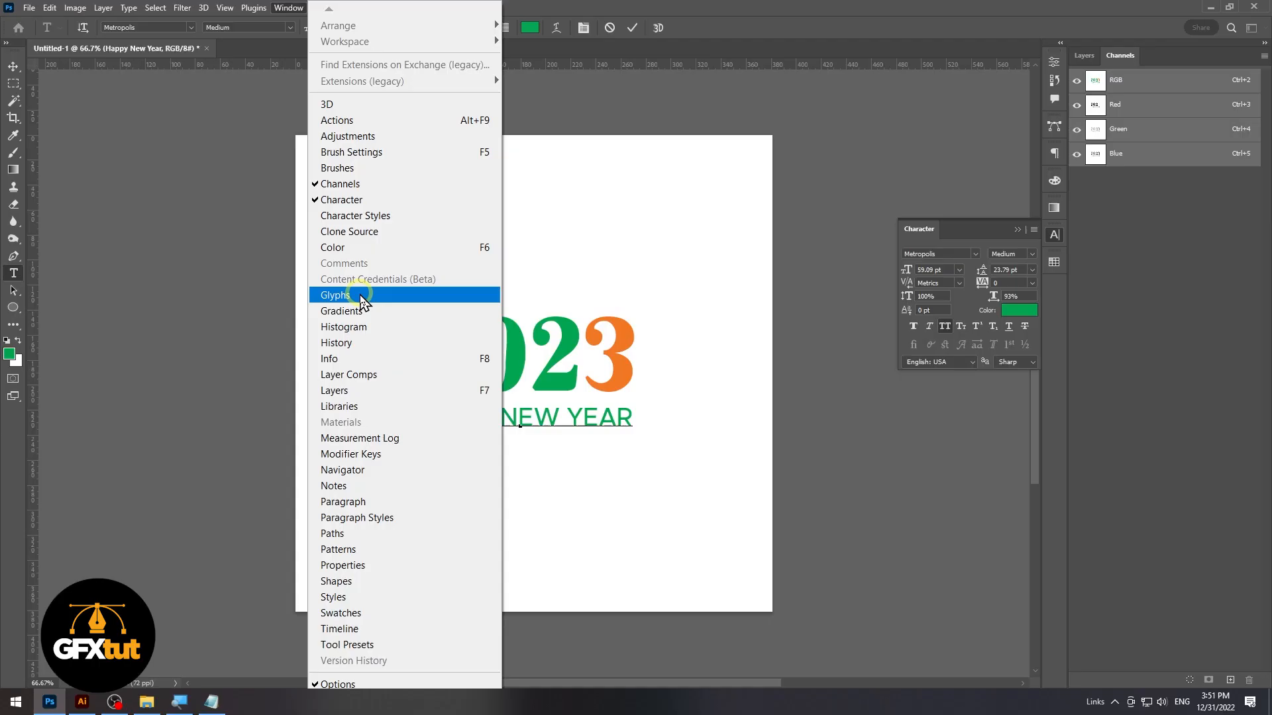
left_click(361, 296)
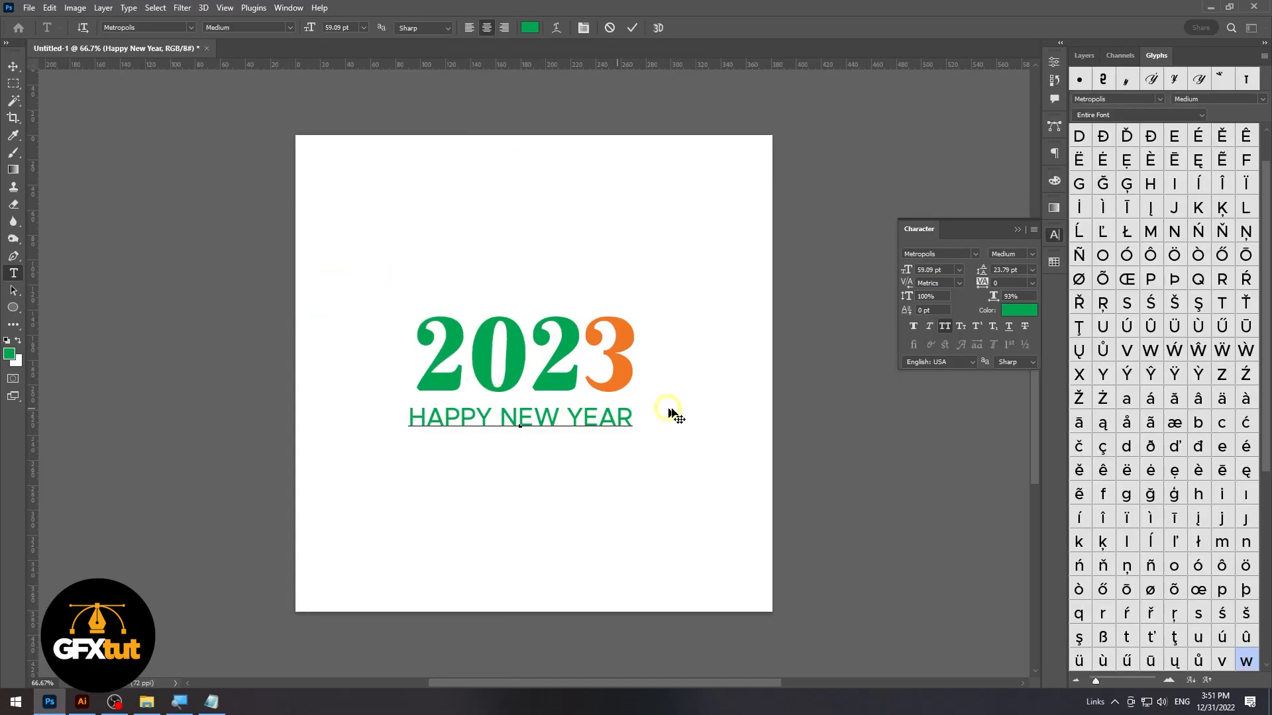
double_click(1080, 79)
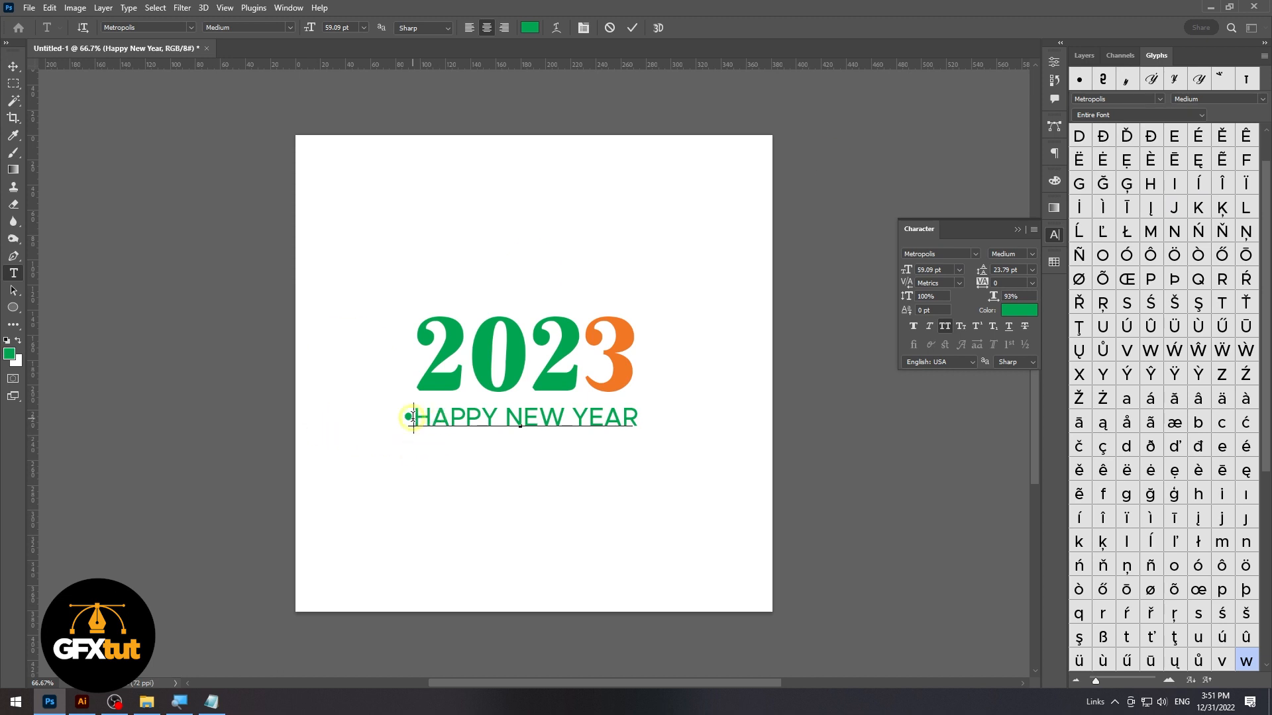
Insert the small round bullet glyph from Wingdings Regular directly before "NEW"
left_click_drag(414, 417, 399, 419)
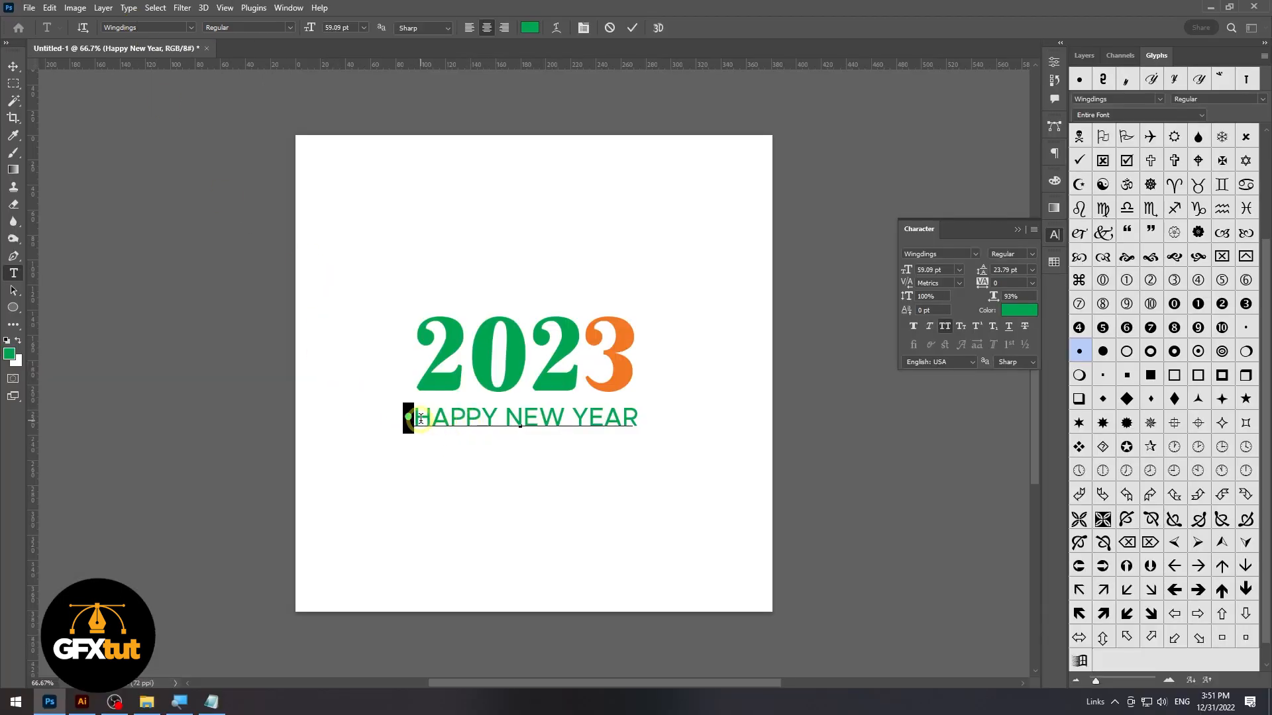
left_click(499, 419)
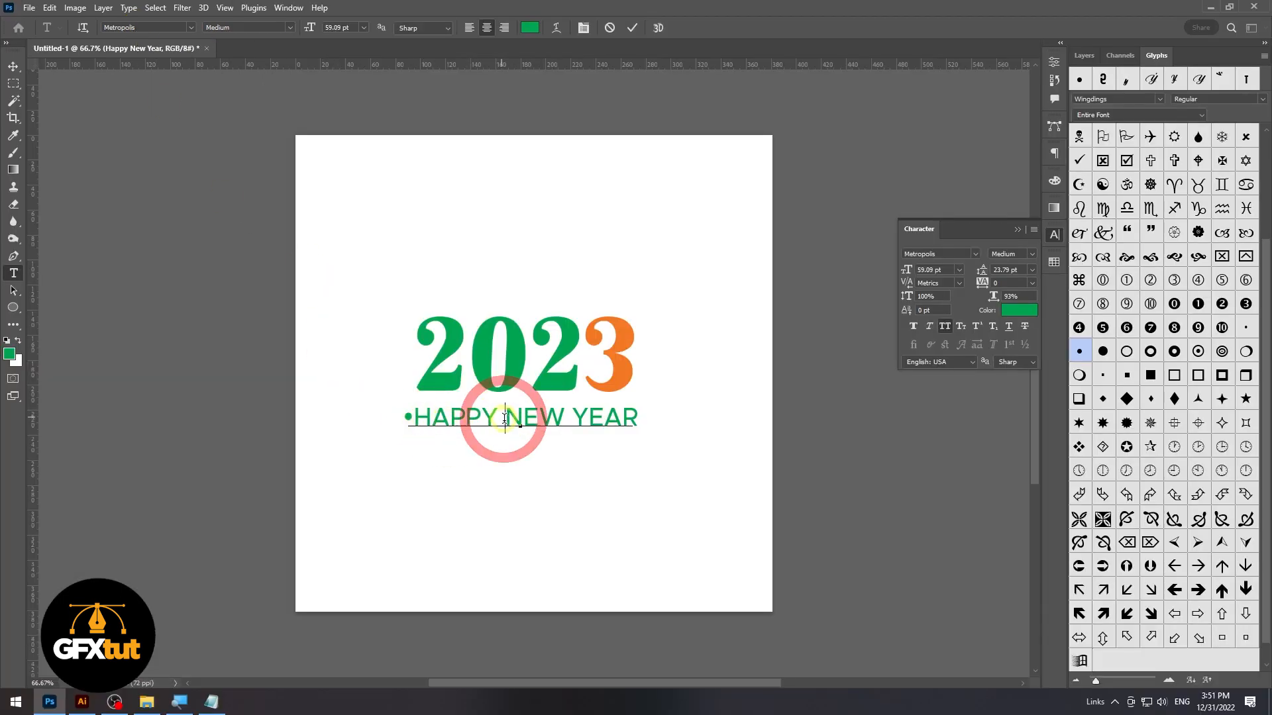
left_click(159, 28)
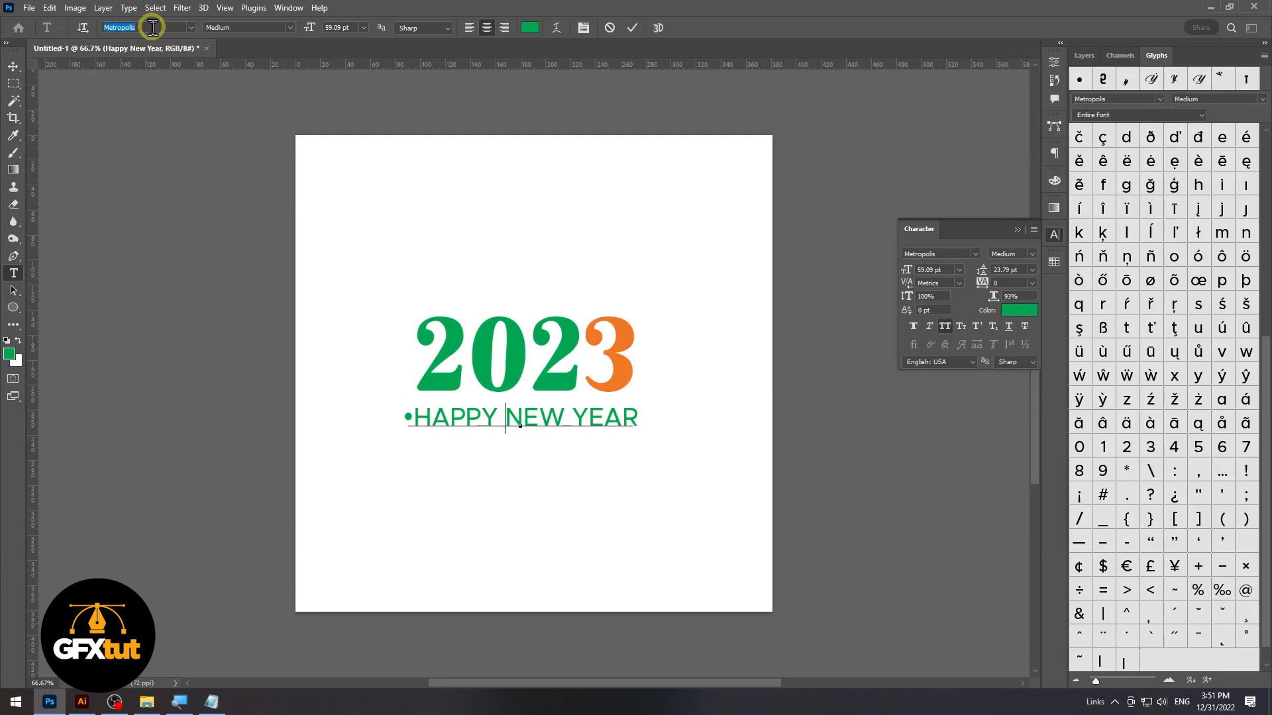
type("Wingdings")
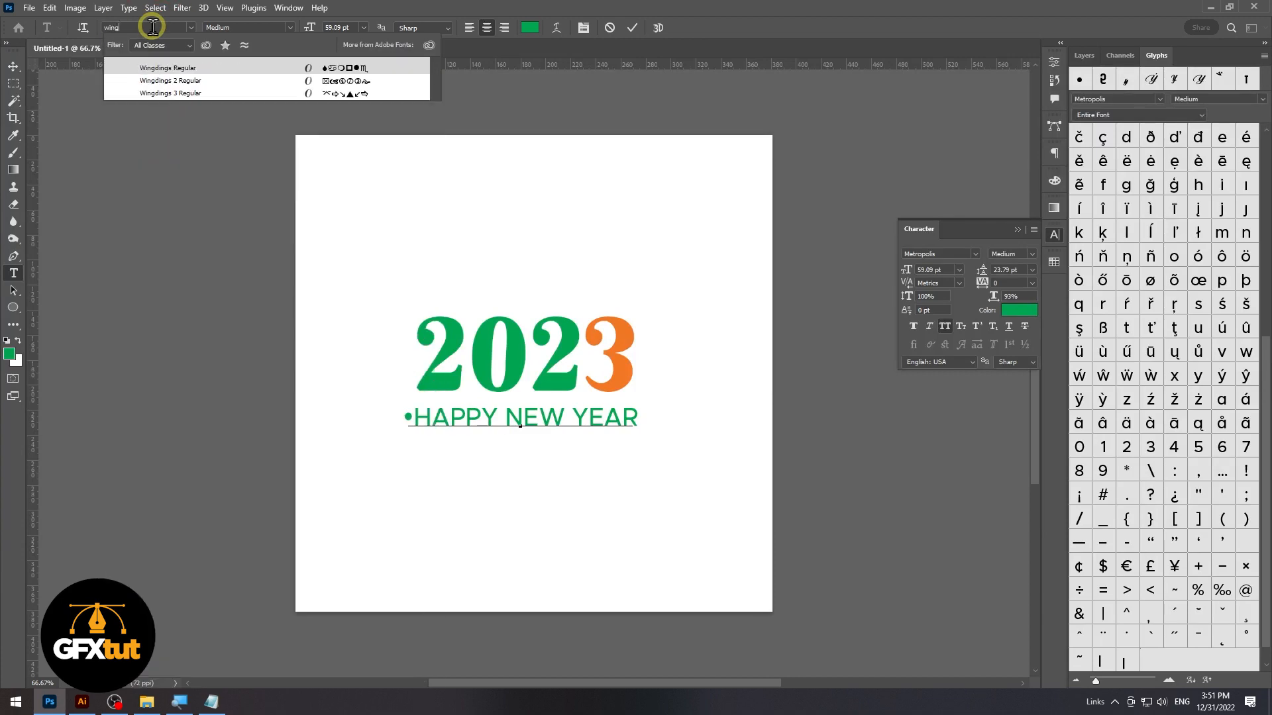
left_click(332, 69)
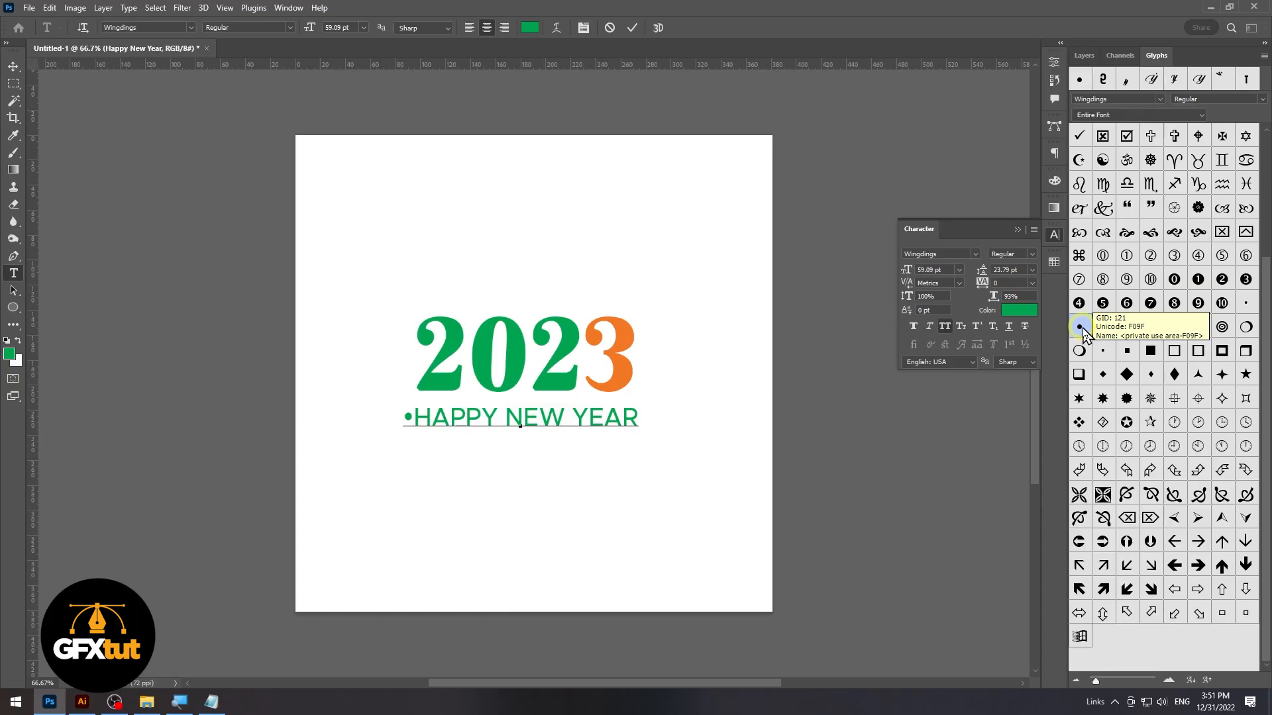
double_click(1081, 327)
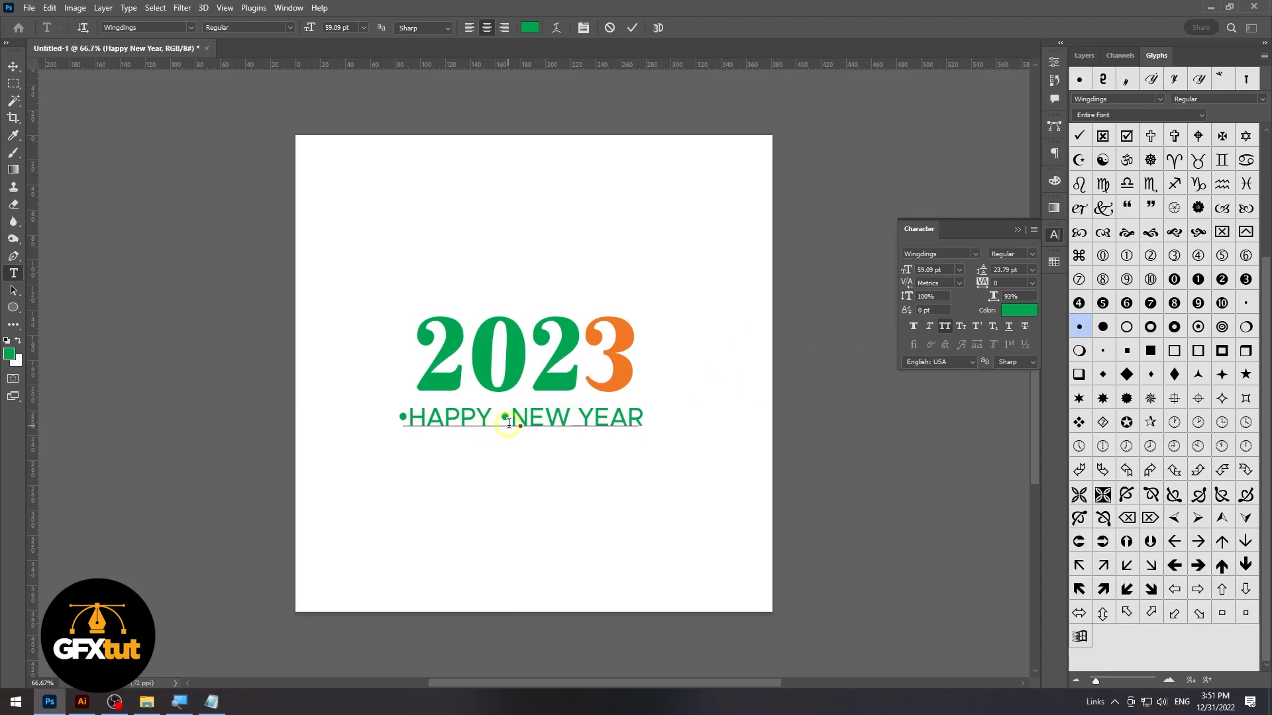
Copy the space after "HAPPY" and paste it between the second bullet and "NEW"
key("ctrl+z")
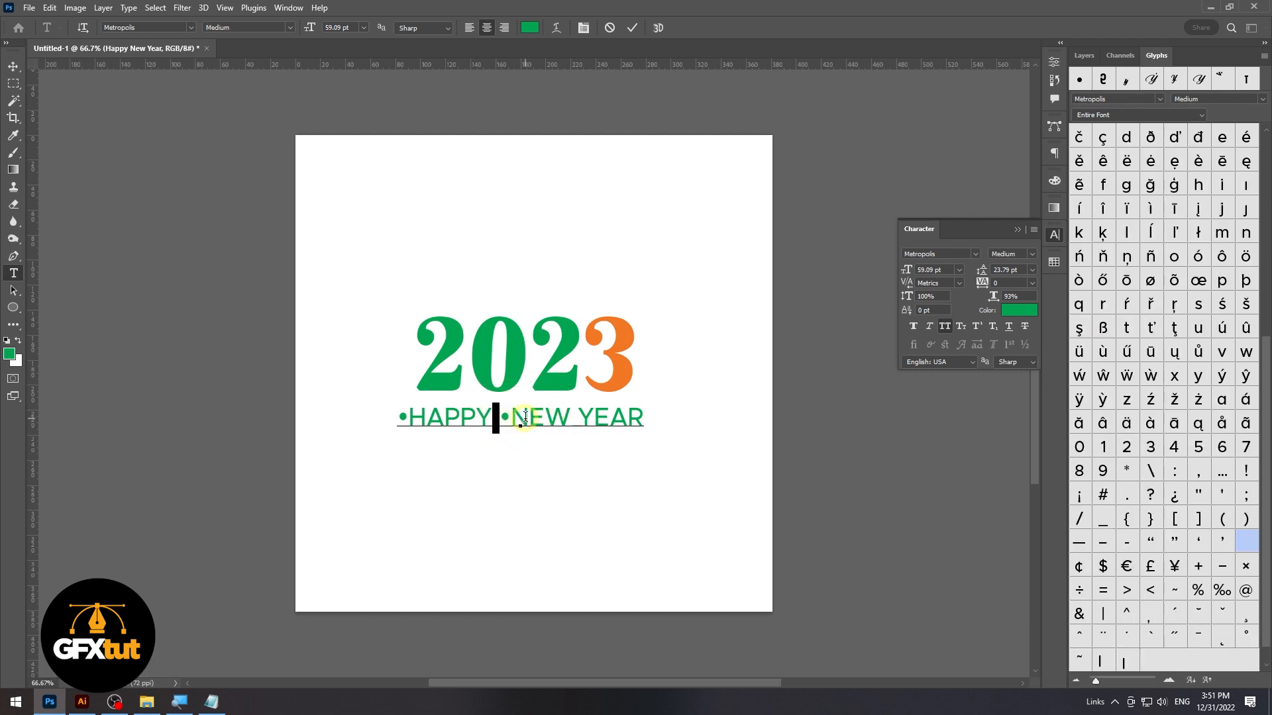
key("ctrl+c")
left_click(513, 418)
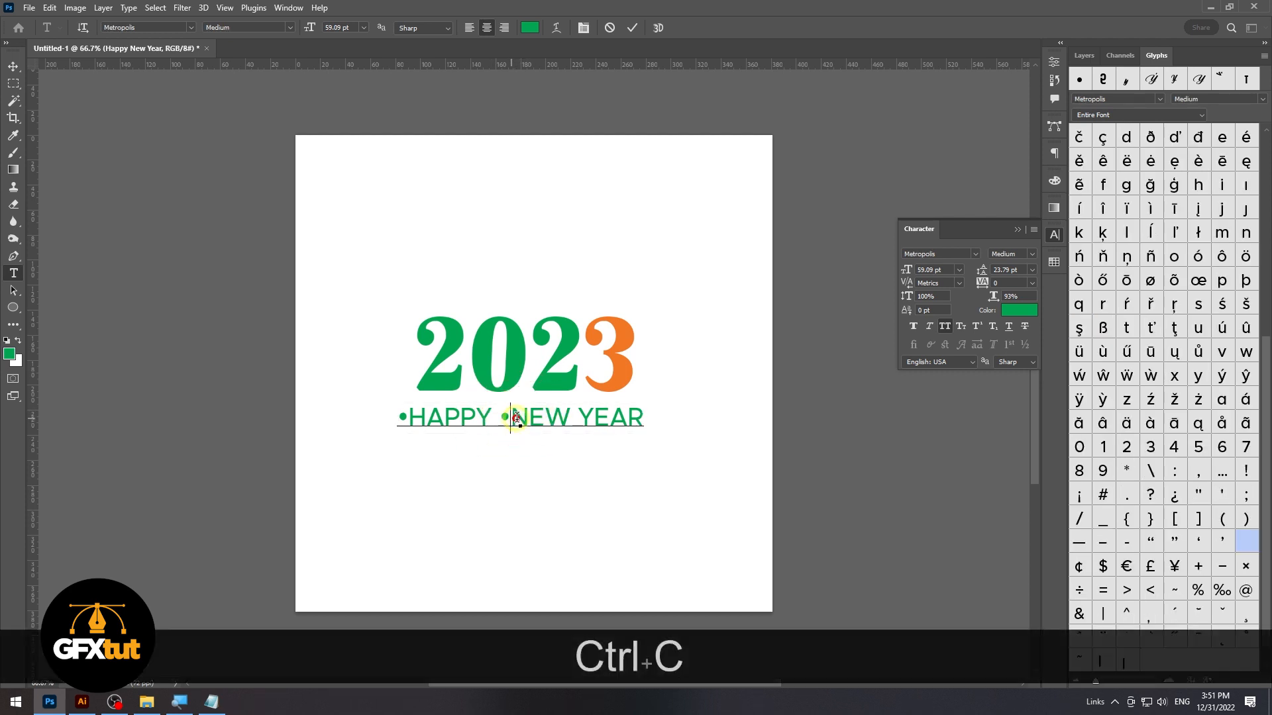
key("ctrl+v")
Copy the spaced bullet to both sides of "YEAR" and in front of "HAPPY", deleting the extra leading bullet
left_click_drag(515, 418, 489, 419)
key("ctrl+c")
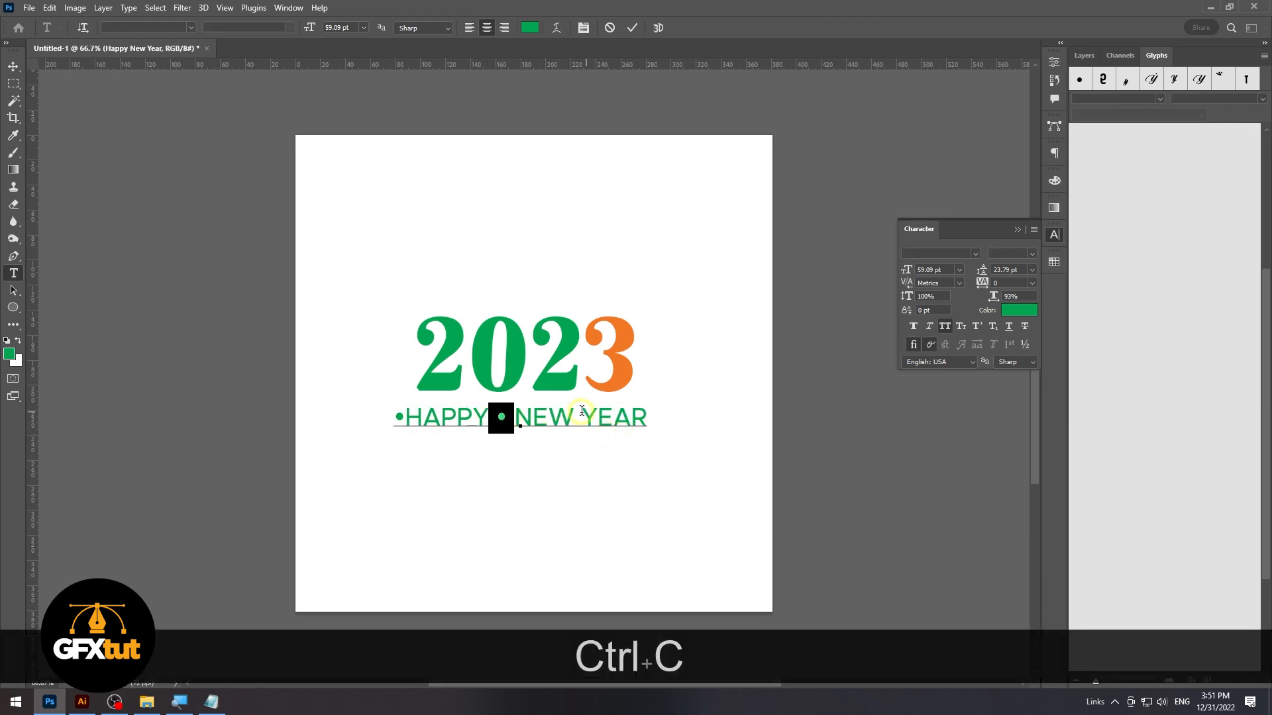
left_click(573, 411)
key("ctrl+shift+v")
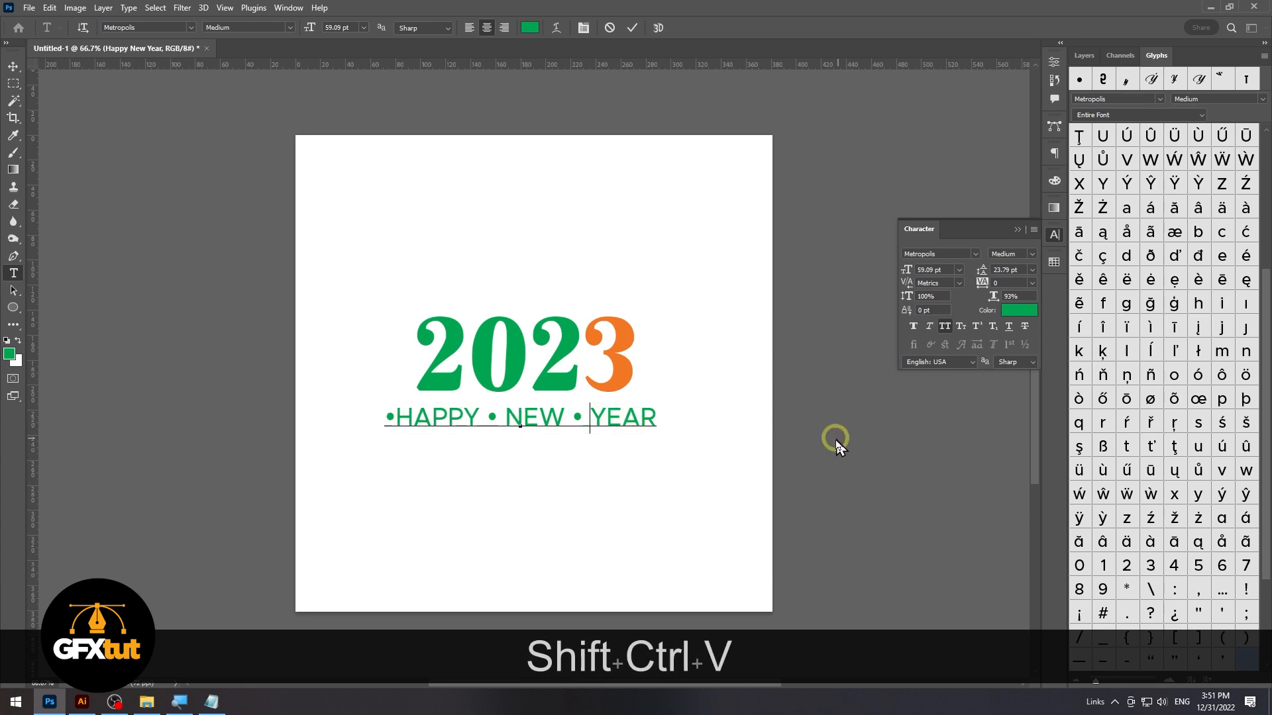
key("ctrl+v")
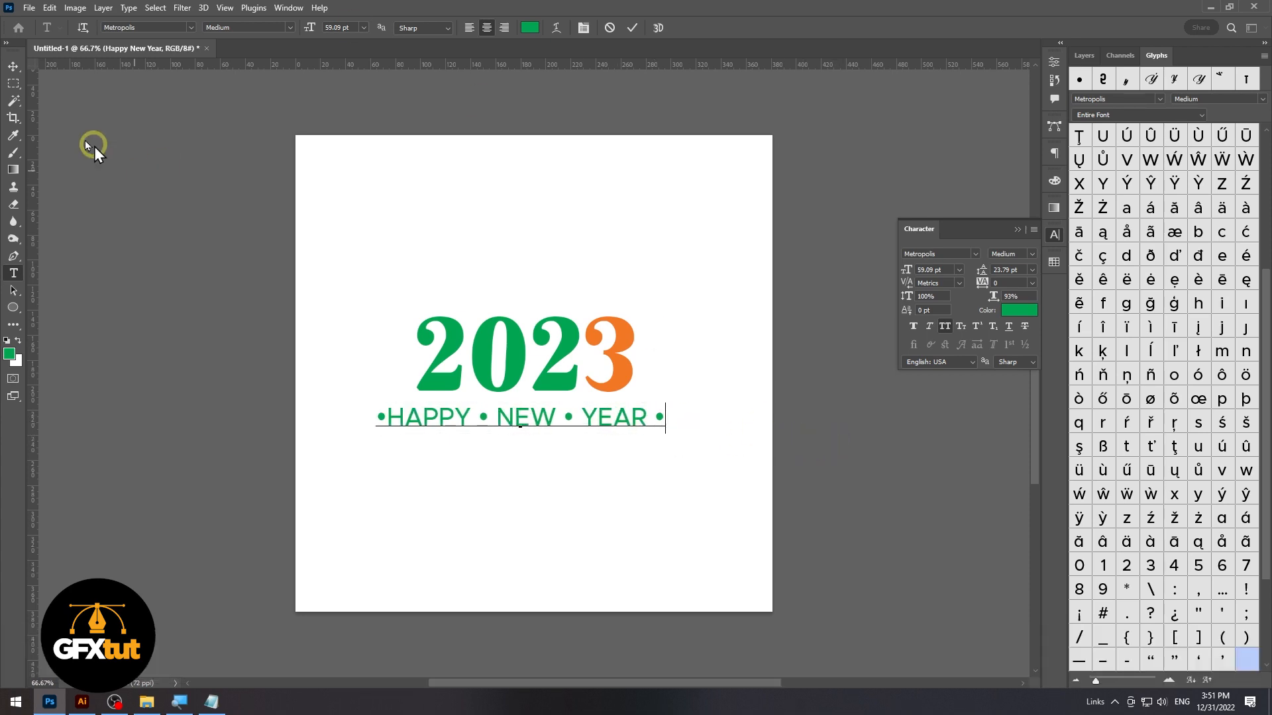
left_click(387, 419)
key("ctrl+v")
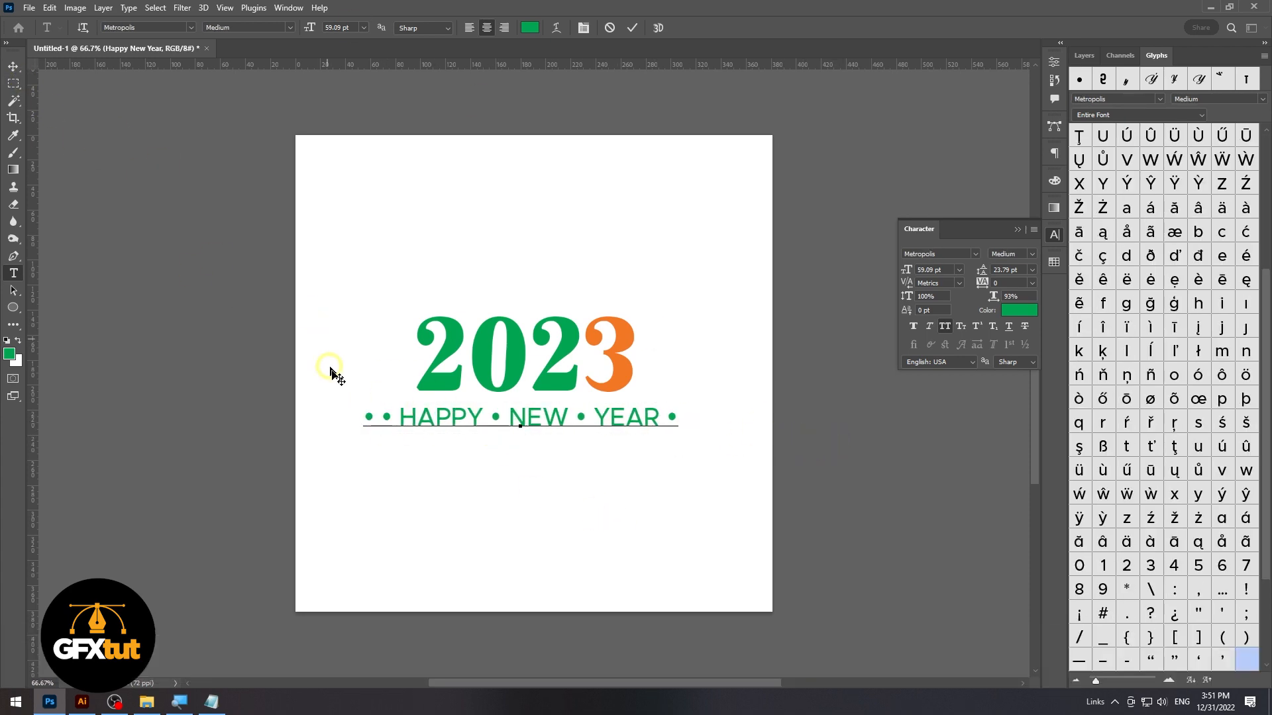
key("BackSpace")
Scale the bulleted "HAPPY NEW YEAR" tagline down from its centre to about 47 pt
left_click(14, 66)
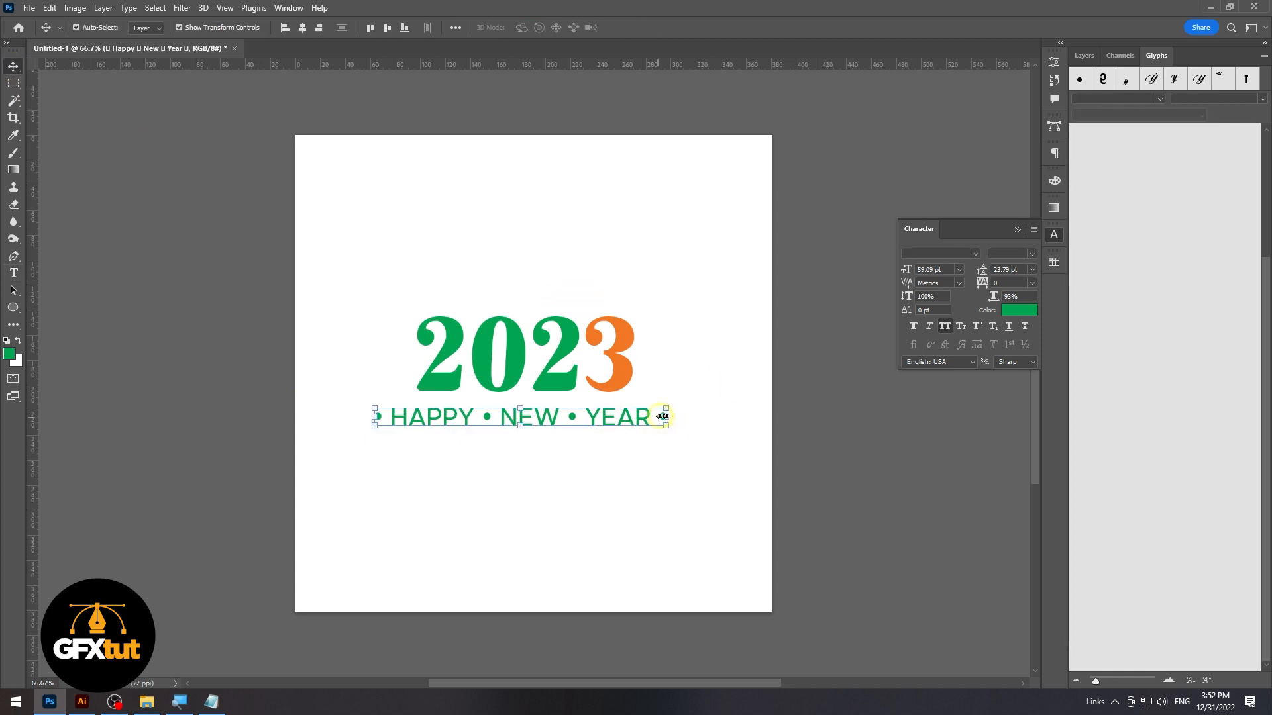
left_click_drag(668, 419, 641, 416)
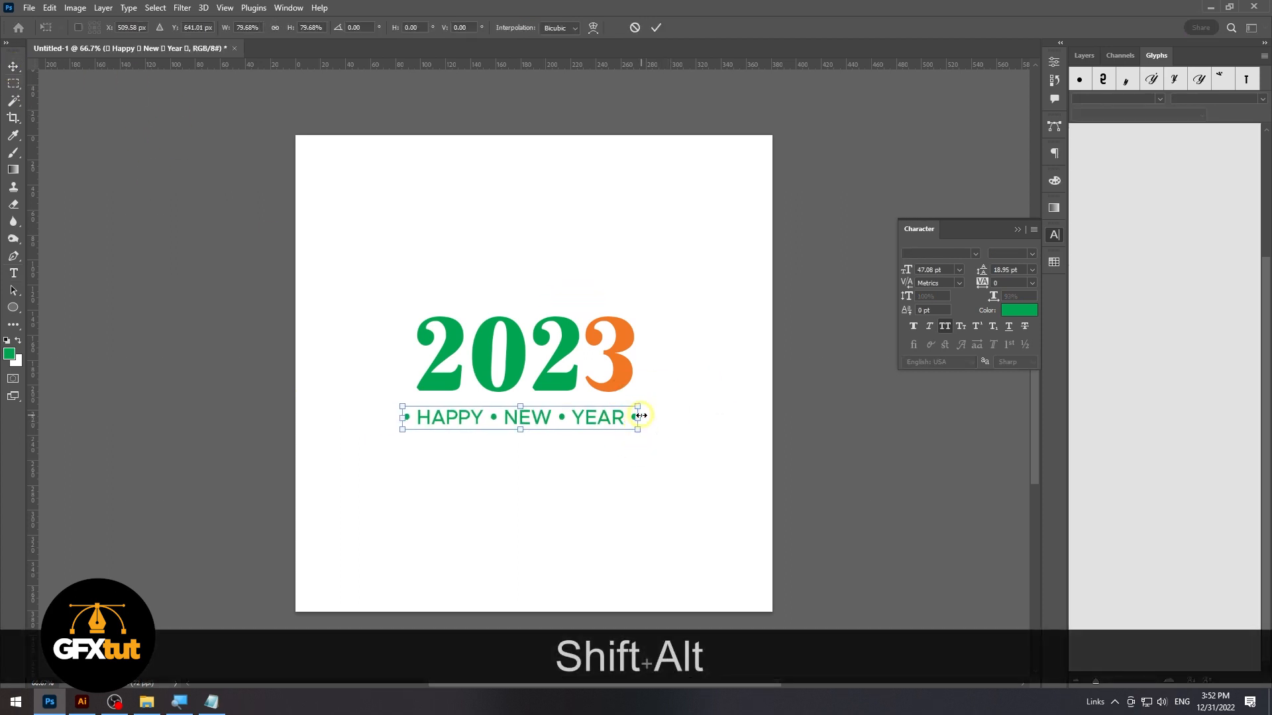
key("Return")
Centre "2023" and the tagline horizontally with alignment set to Canvas, and move both up slightly
left_click_drag(671, 482, 463, 292)
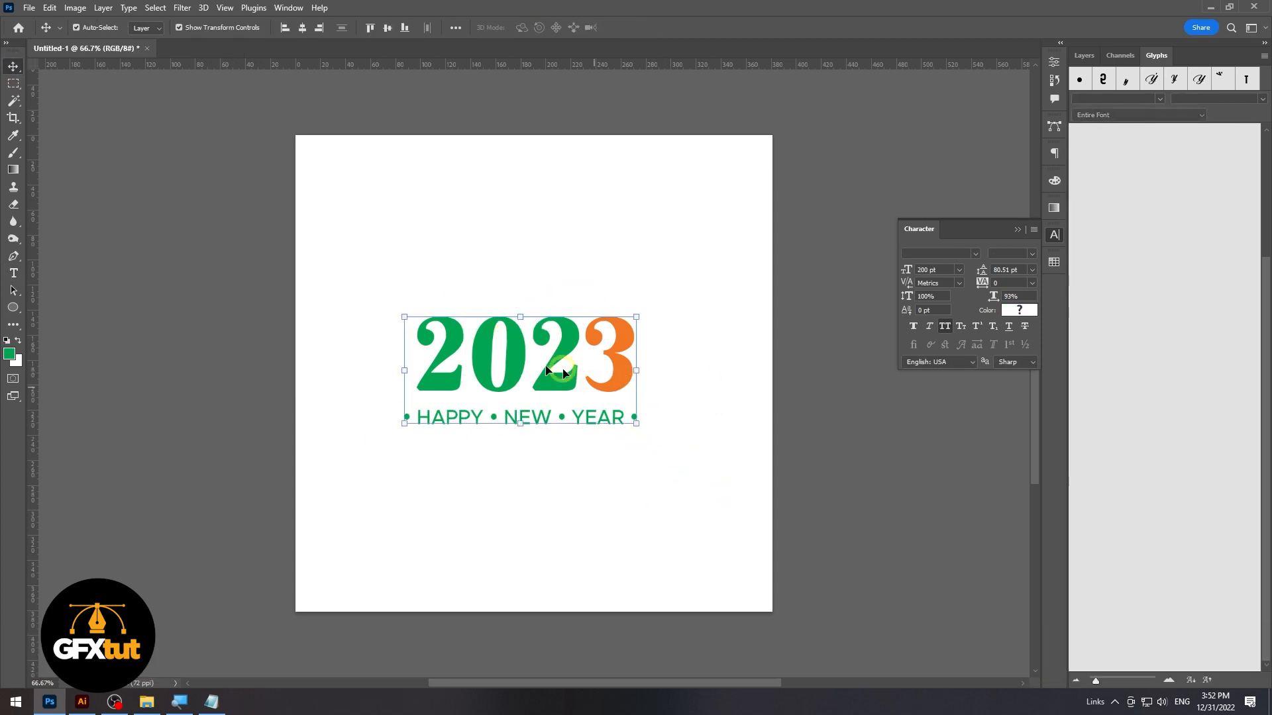
left_click(456, 28)
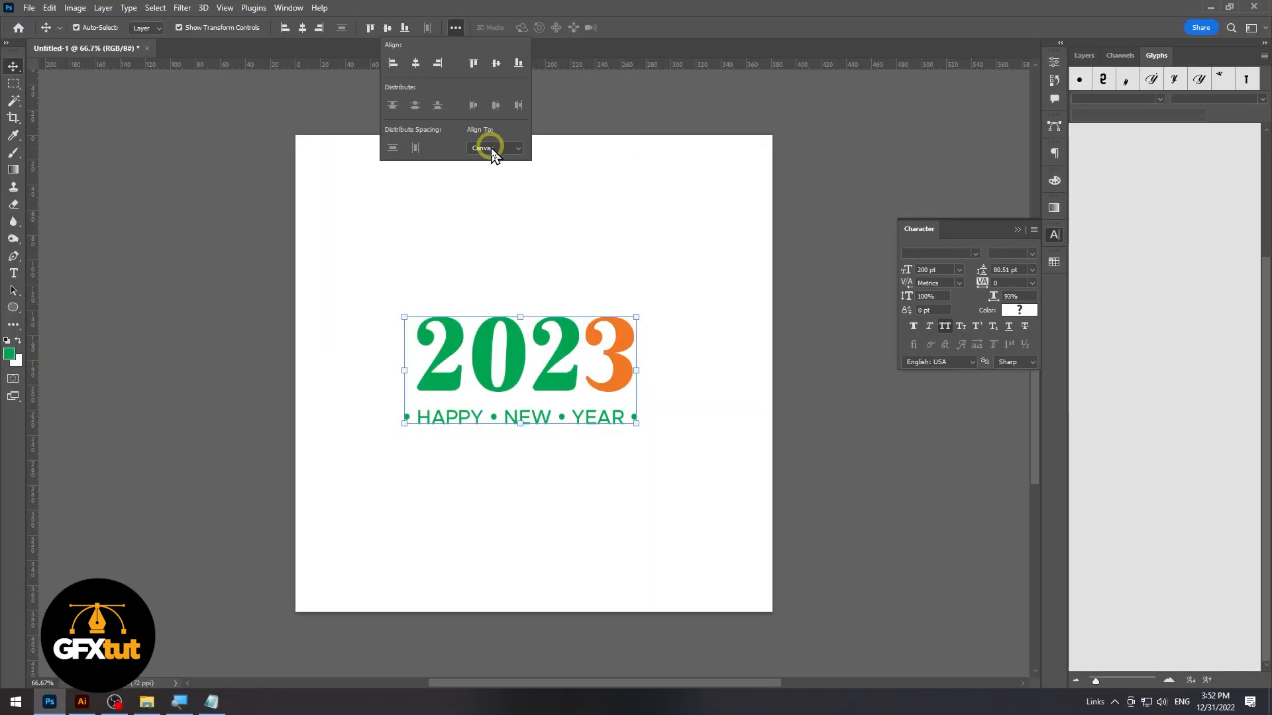
left_click(491, 149)
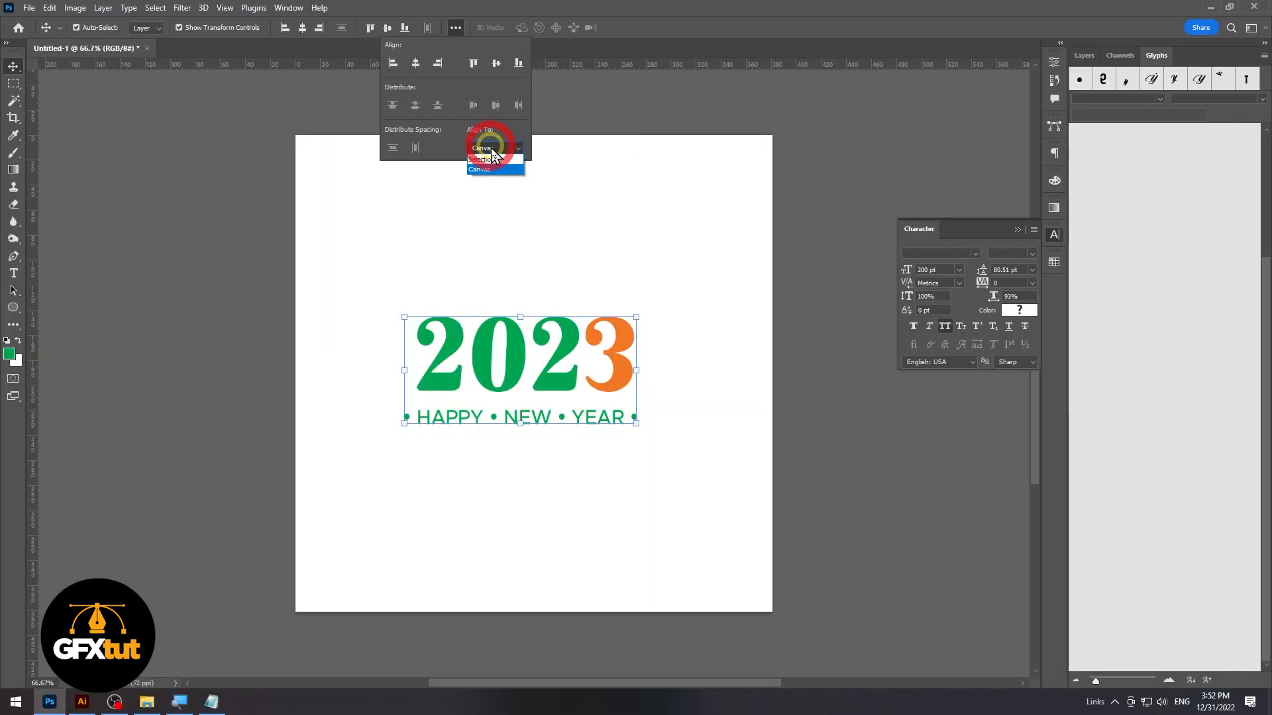
left_click(482, 171)
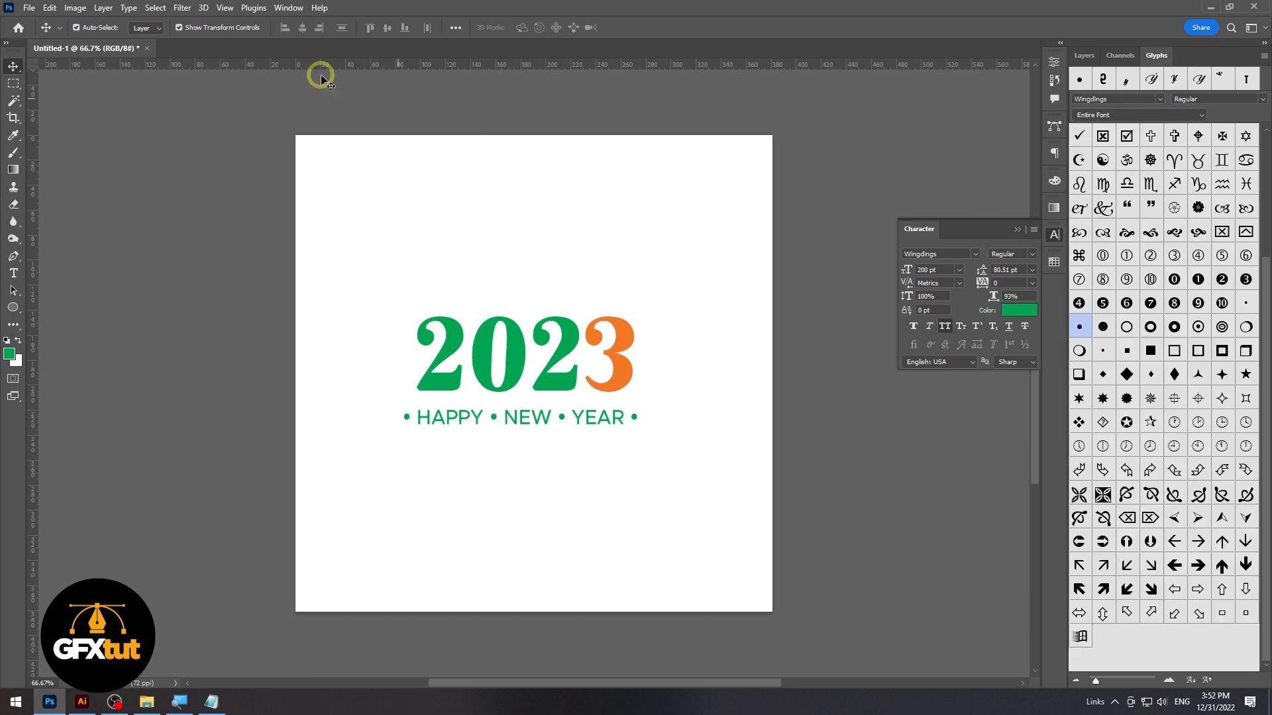
left_click(523, 422)
left_click(568, 335, "shift")
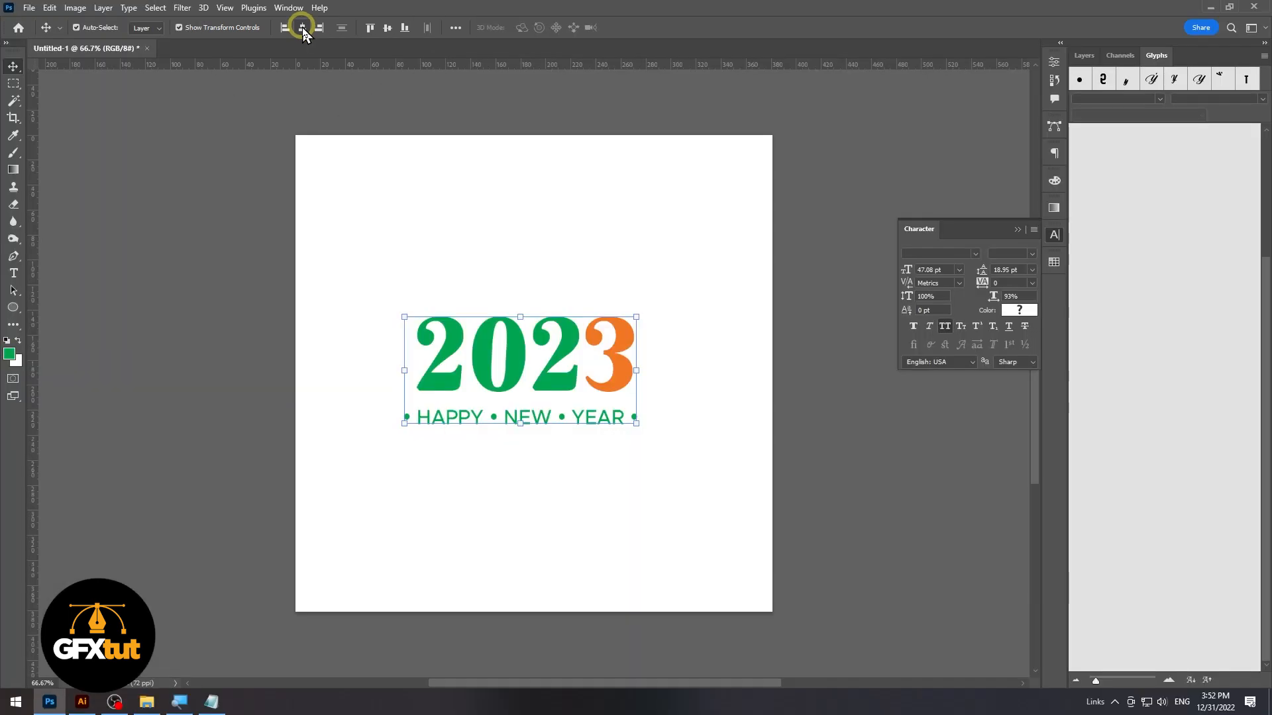
left_click(303, 29)
left_click_drag(569, 384, 571, 370)
left_click(751, 442)
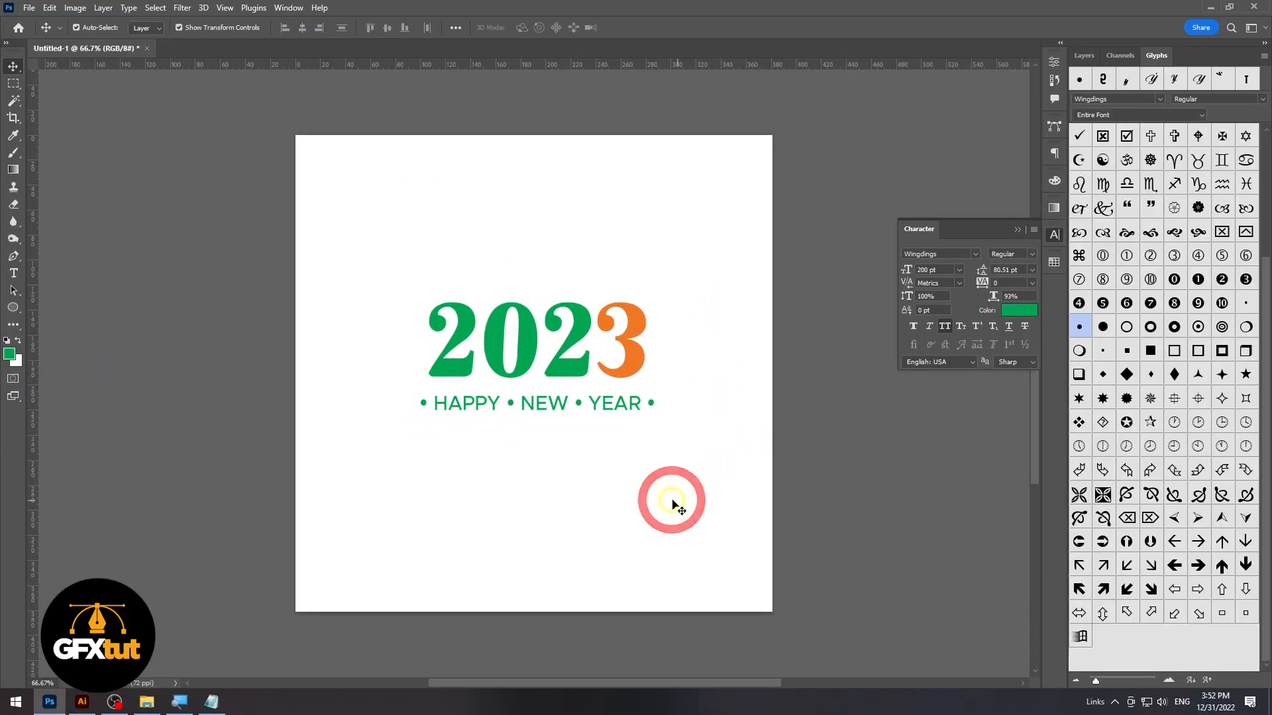
Switch to the Text.txt file in Notepad, copy the three-line "Wishing you good health" greeting, and minimize Notepad
scroll(669, 463, "down", 2)
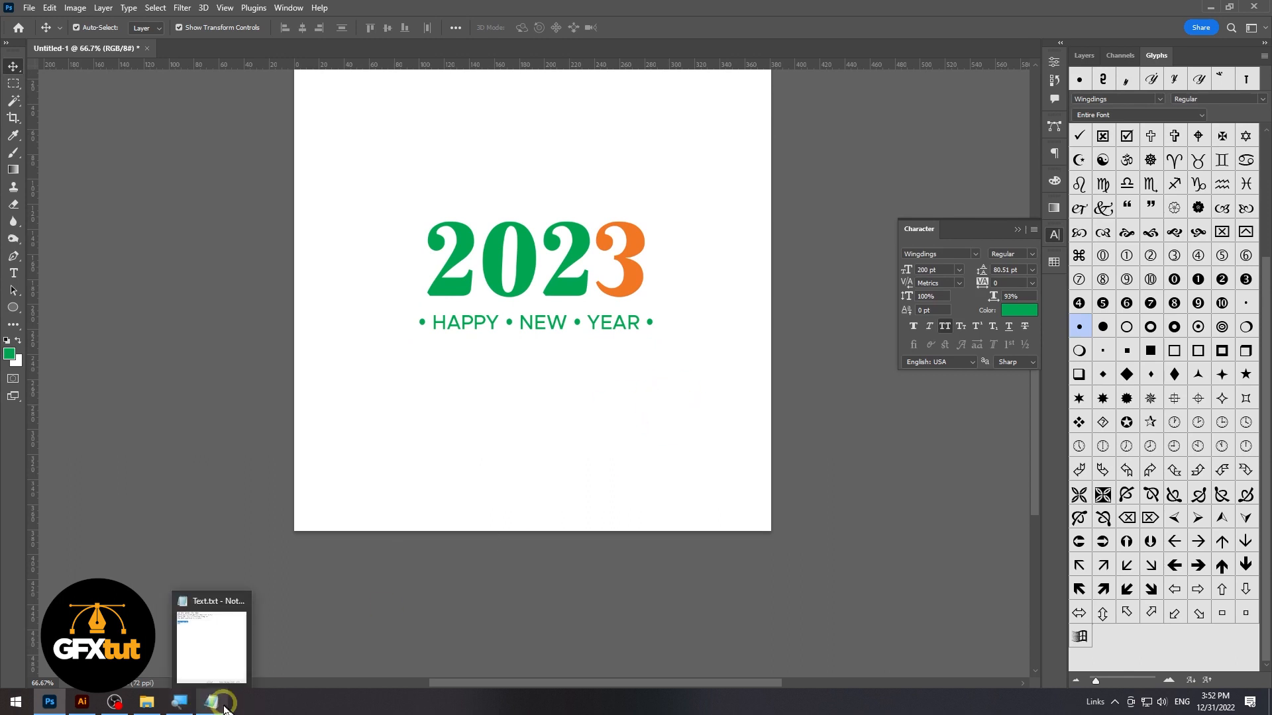
left_click(199, 704)
left_click_drag(555, 233, 321, 199)
right_click(424, 207)
left_click(302, 253)
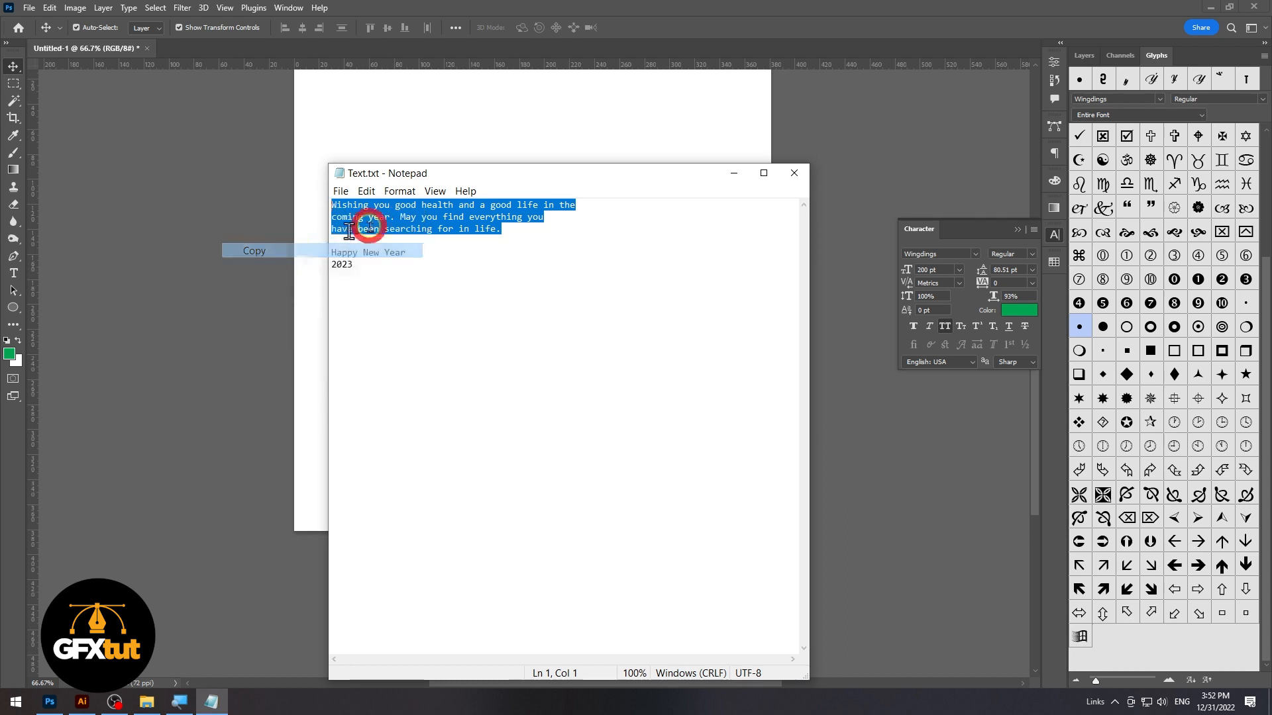
left_click(733, 173)
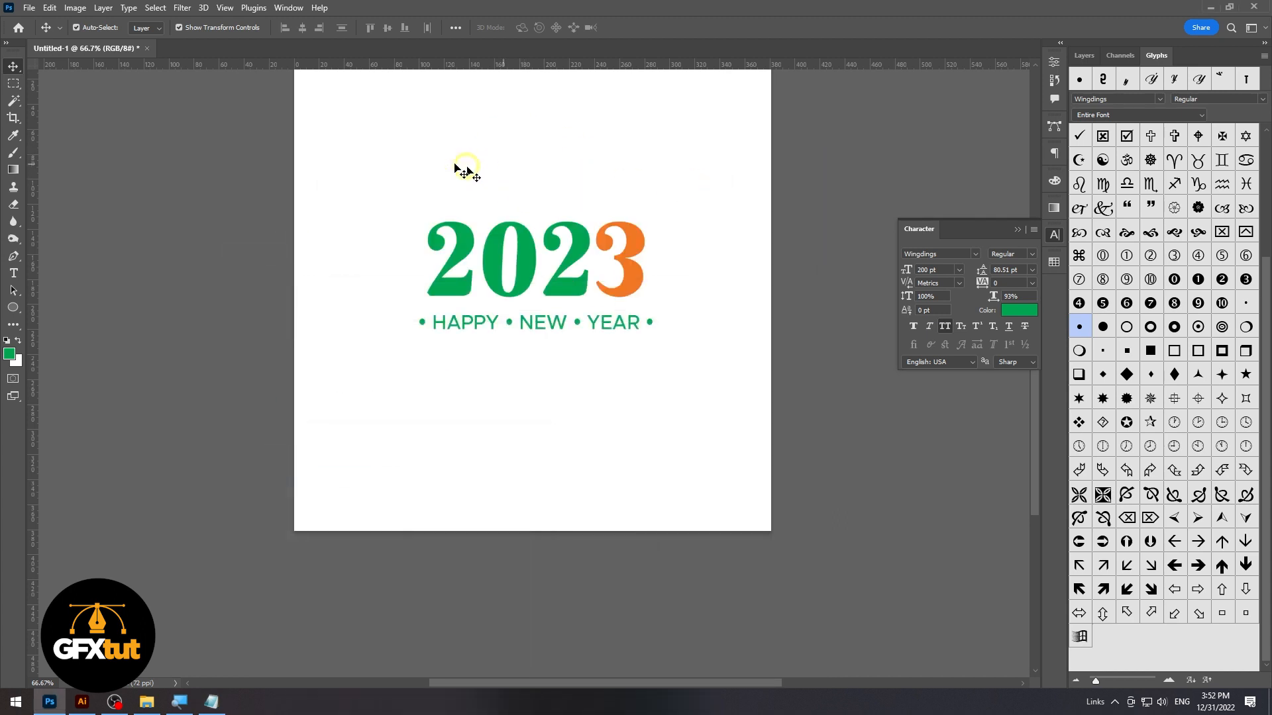
Paste the greeting as a new text layer above "2023" and set its font to Metropolis Regular
key("t")
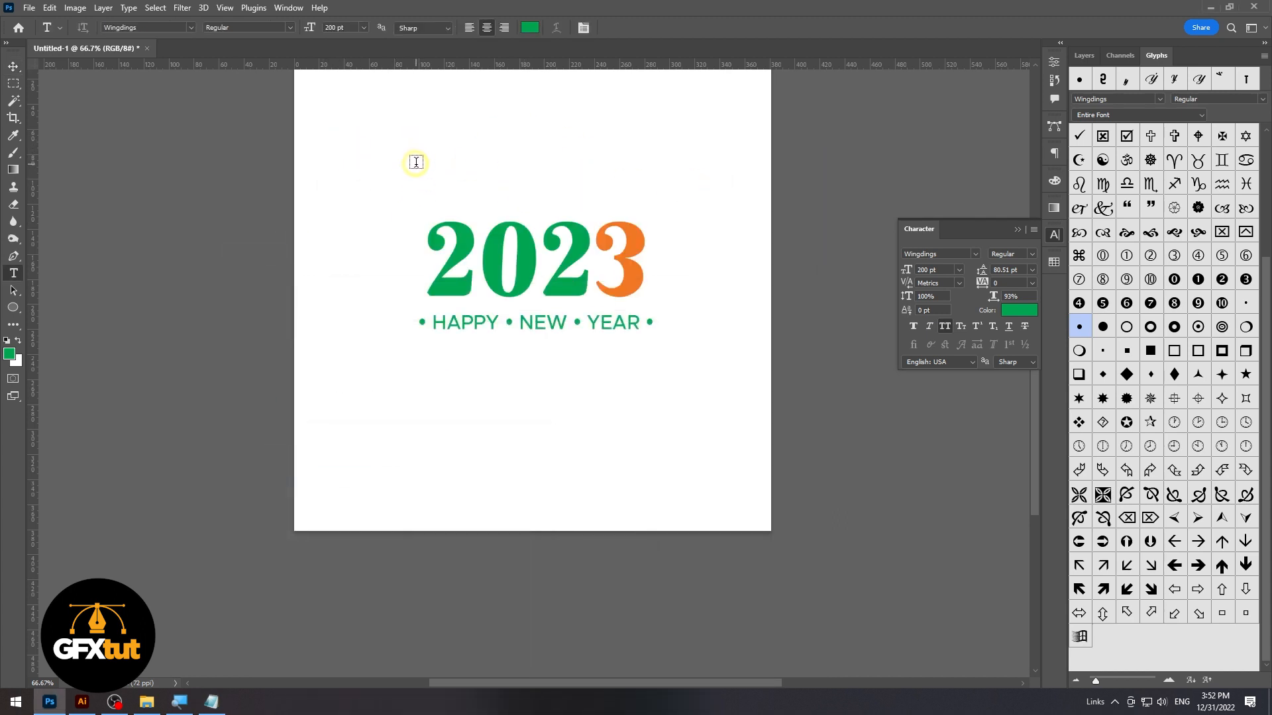
left_click(432, 168)
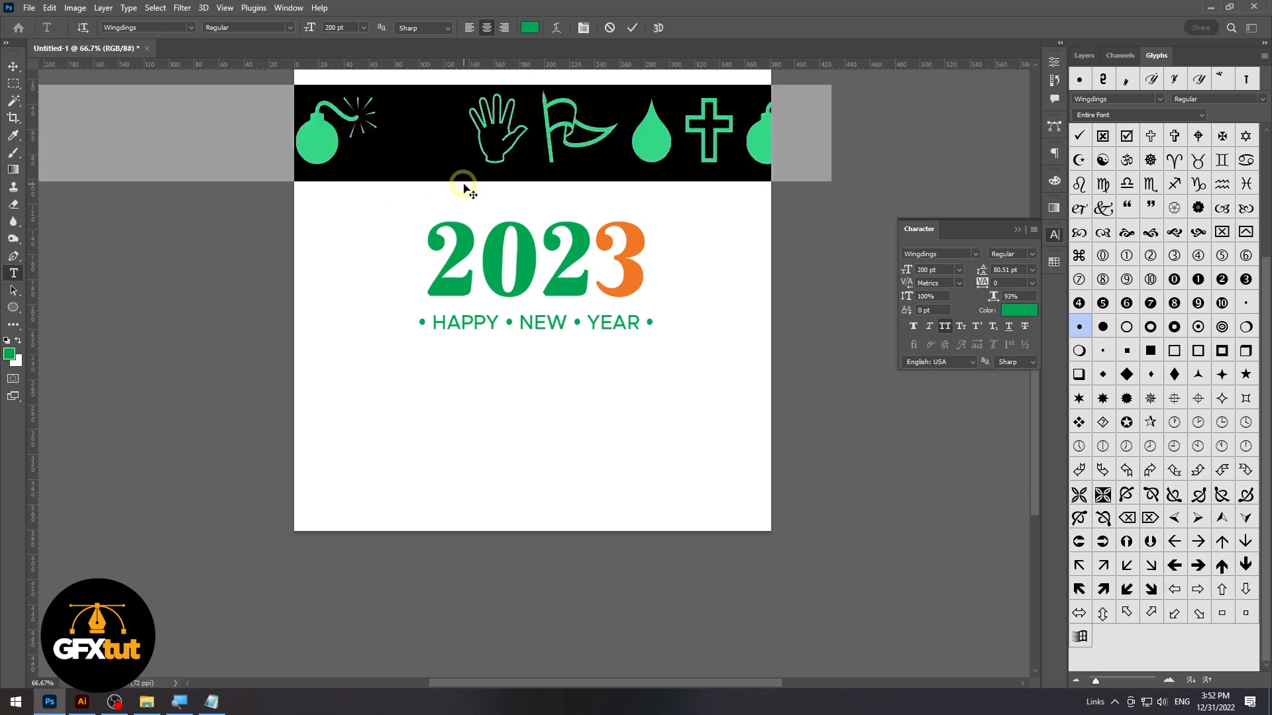
key("ctrl+v")
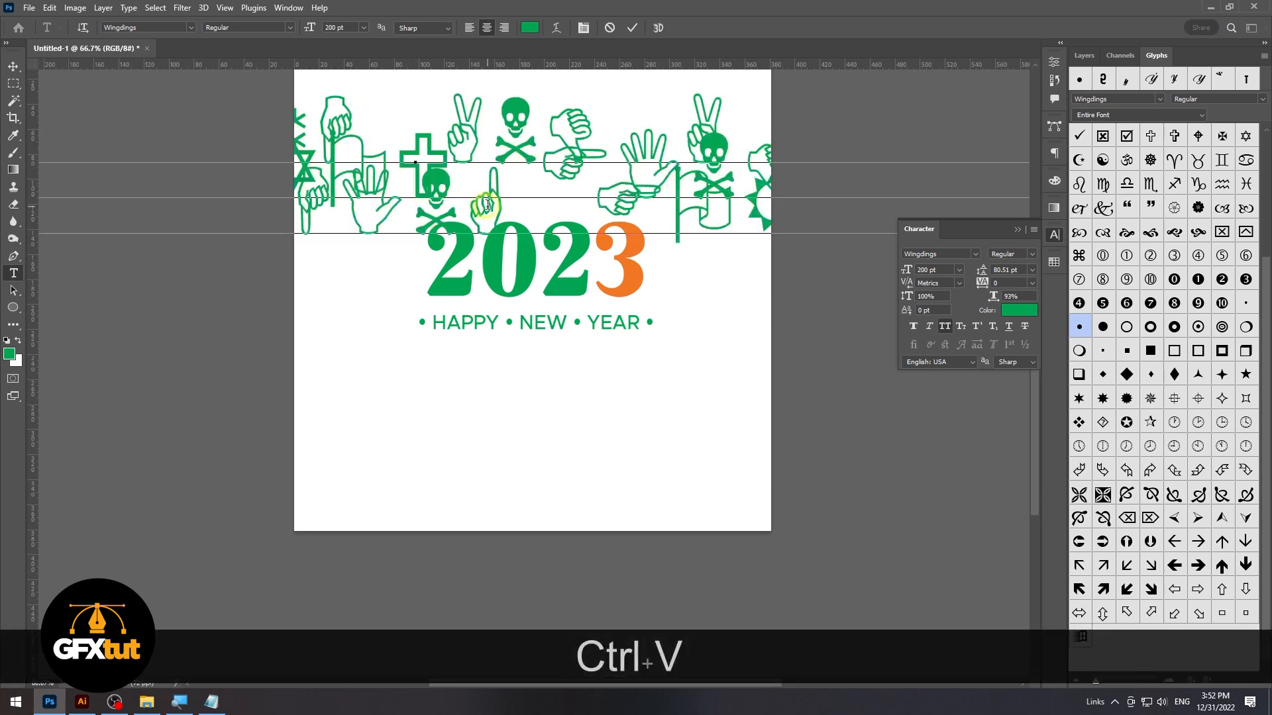
key("ctrl+a")
left_click(141, 28)
type("Metropolis")
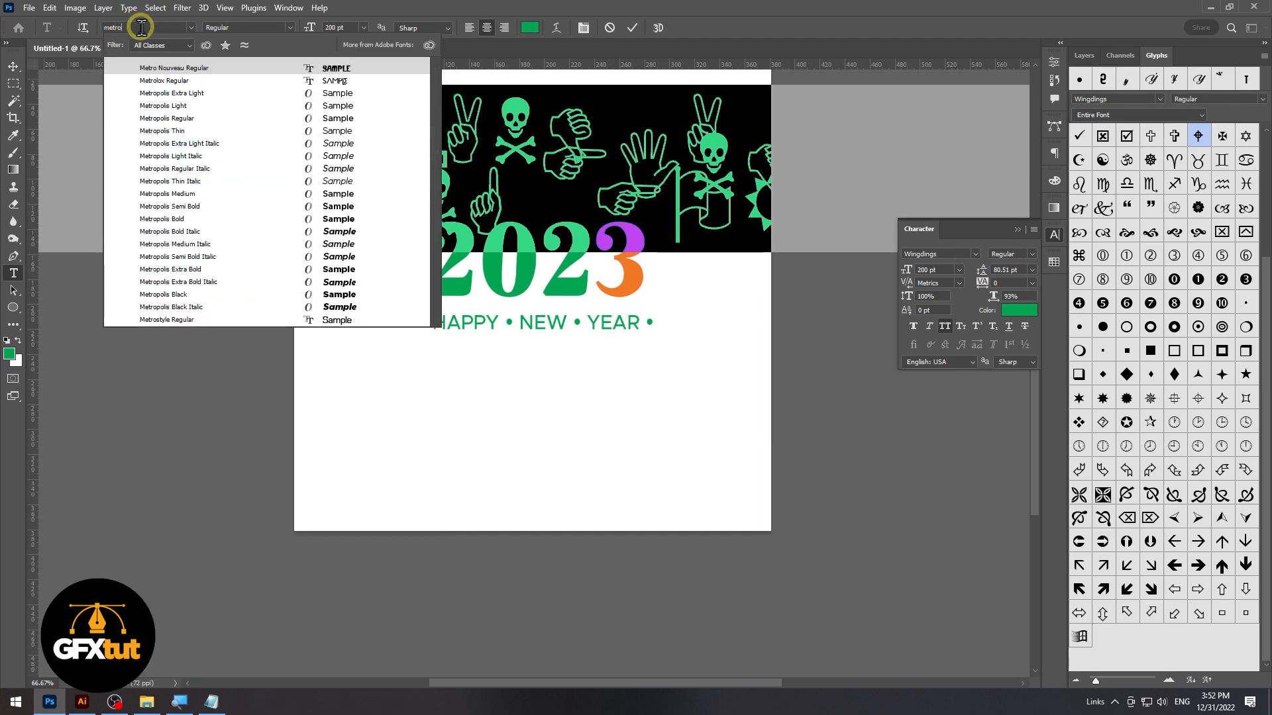
left_click(339, 118)
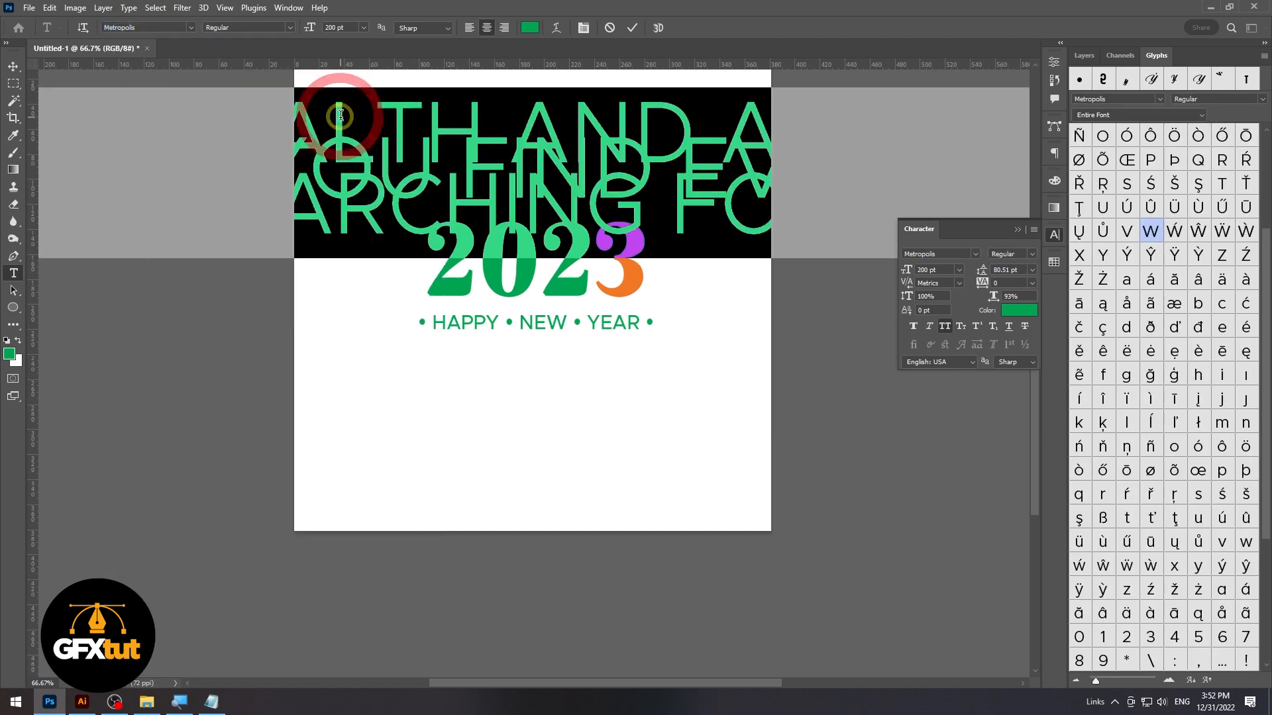
Set the greeting's font size to 20 pt and its leading to 25 pt
left_click_drag(343, 26, 274, 28)
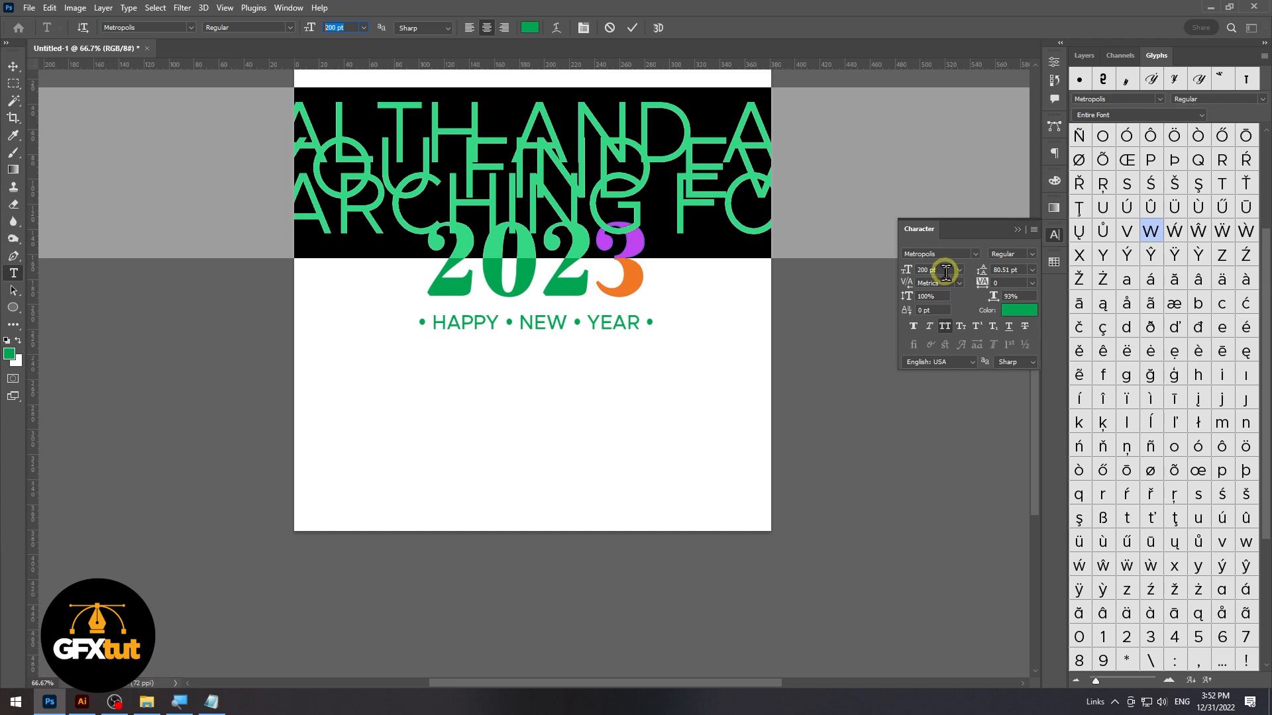
left_click(945, 272)
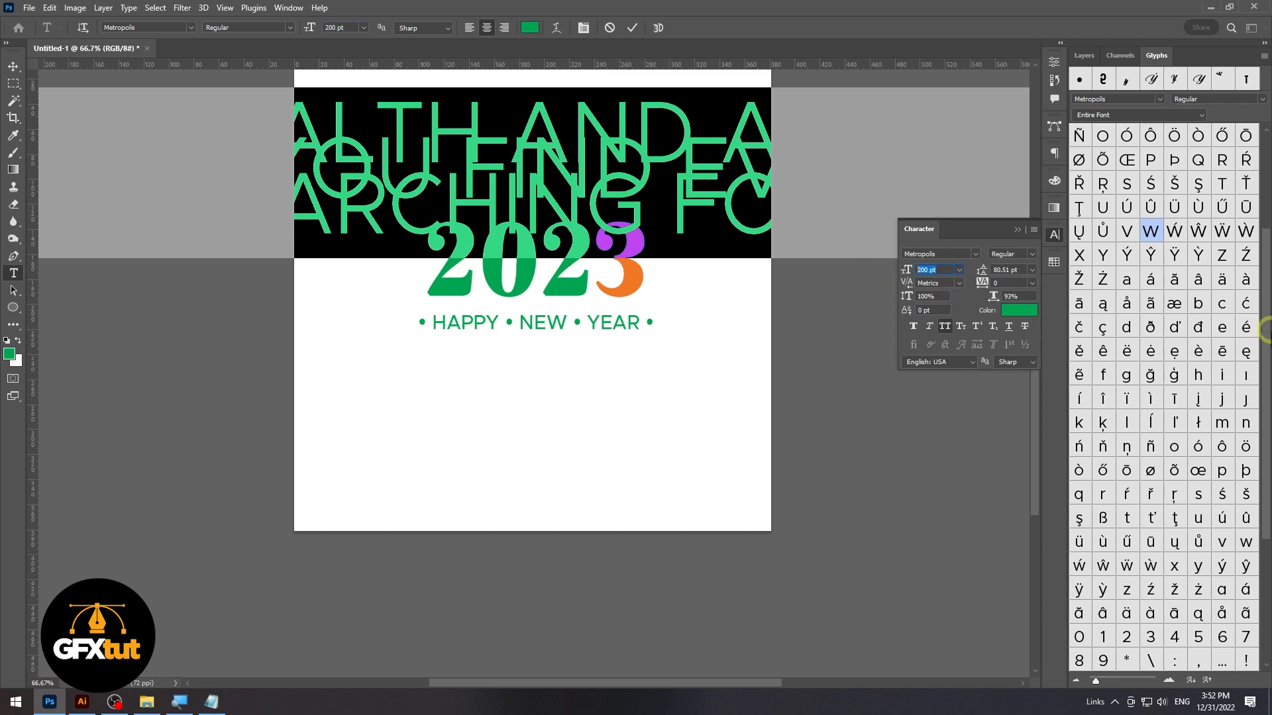
key("Return")
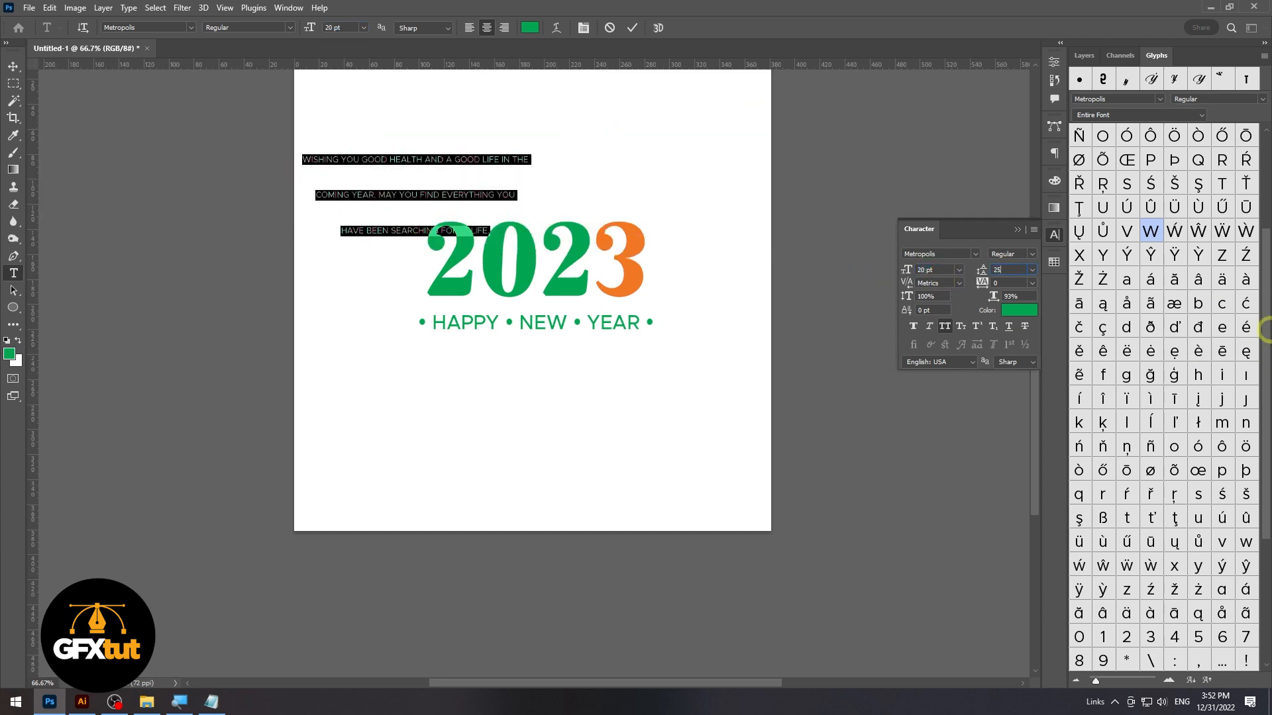
Move the greeting directly below the "HAPPY NEW YEAR" tagline and scale it up to about 27 pt
left_click(13, 66)
left_click_drag(432, 189, 597, 383)
double_click(597, 383)
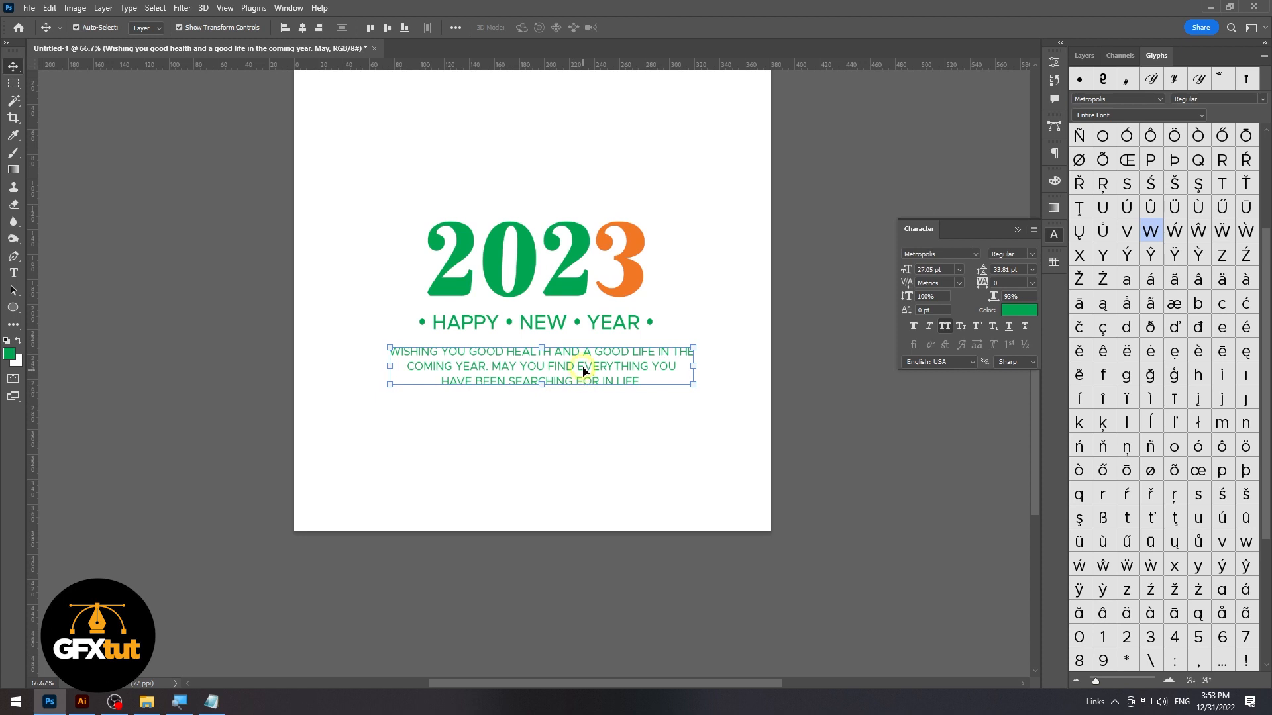
Turn off All Caps for the whole greeting and change its font style to Medium
double_click(584, 372)
key("ctrl+a")
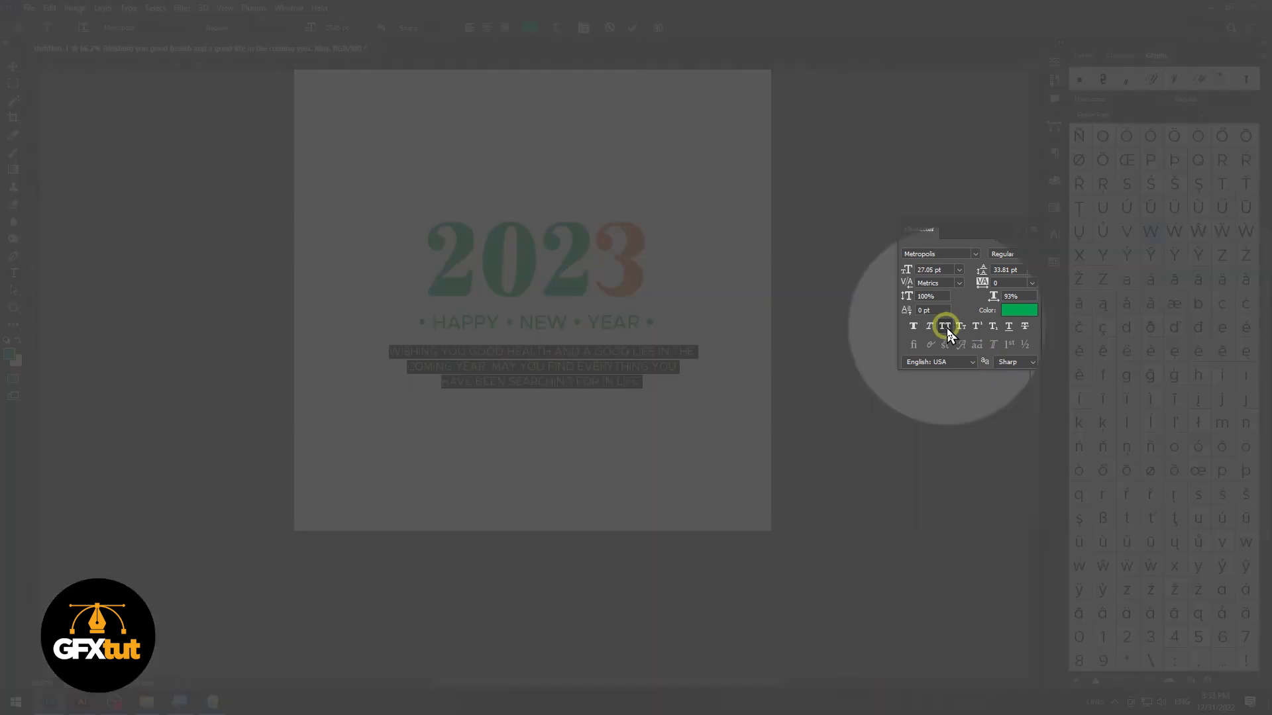
left_click(945, 327)
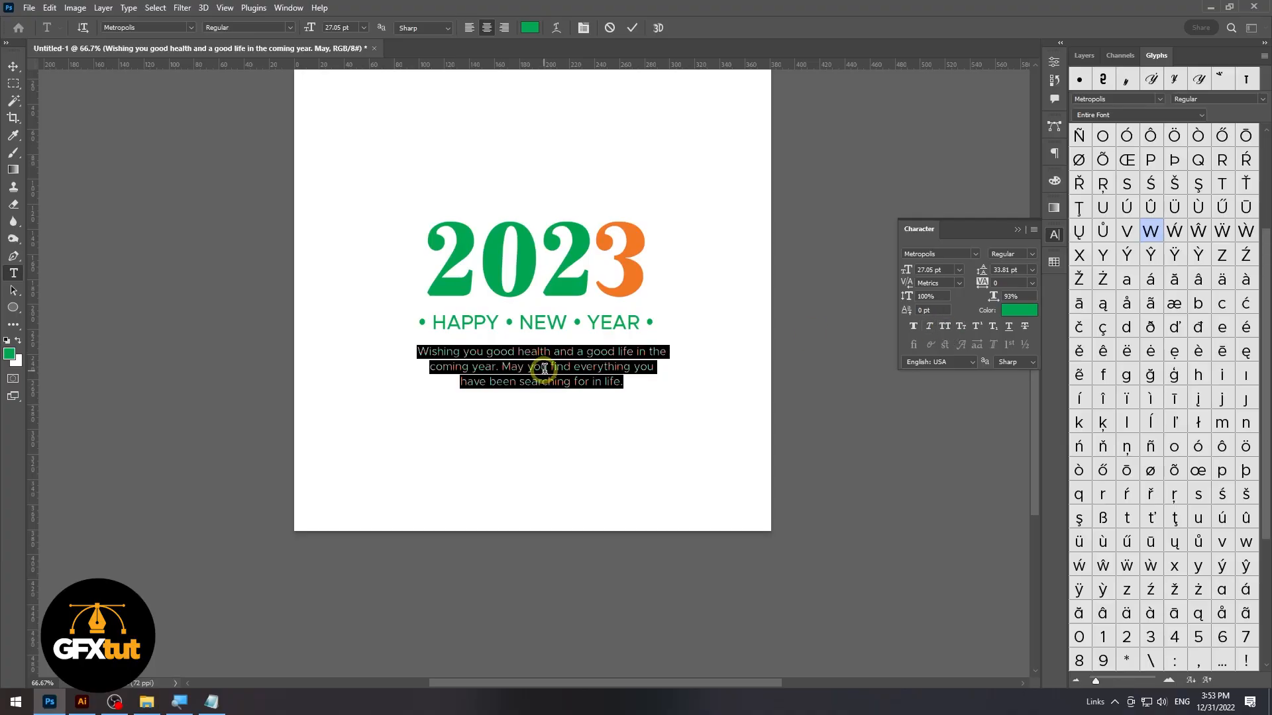
left_click(544, 369)
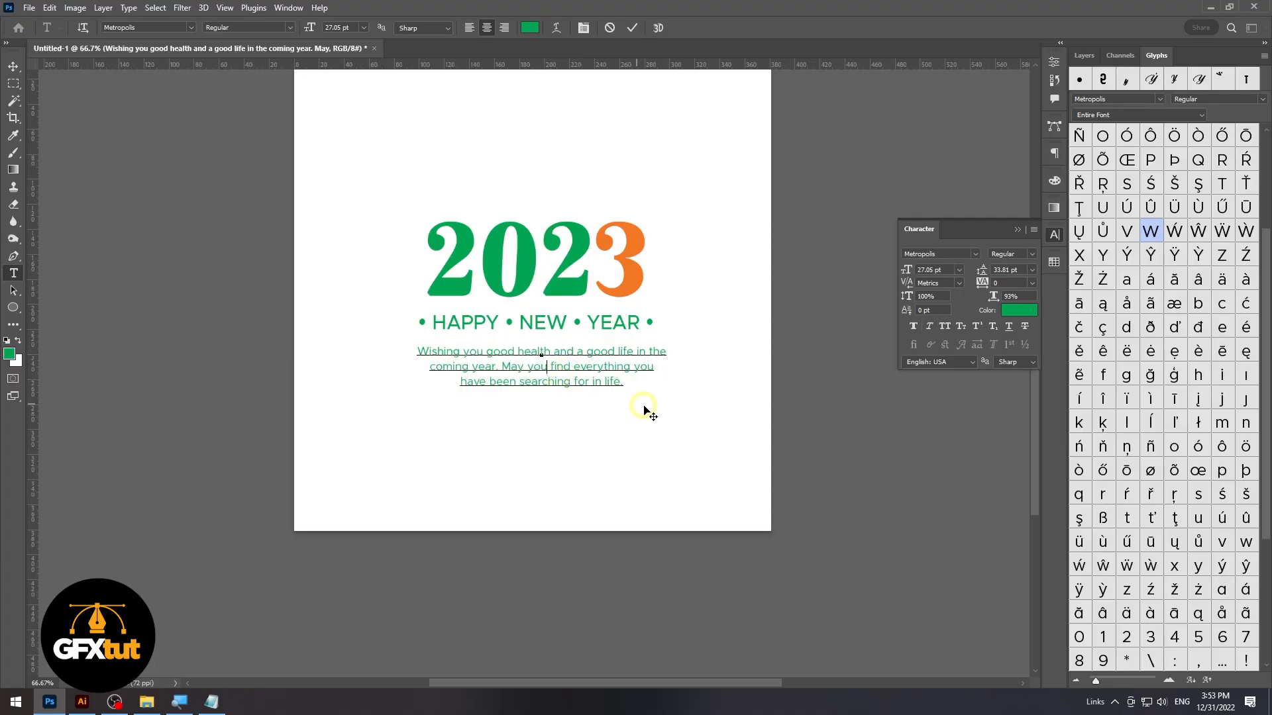
left_click(1029, 254)
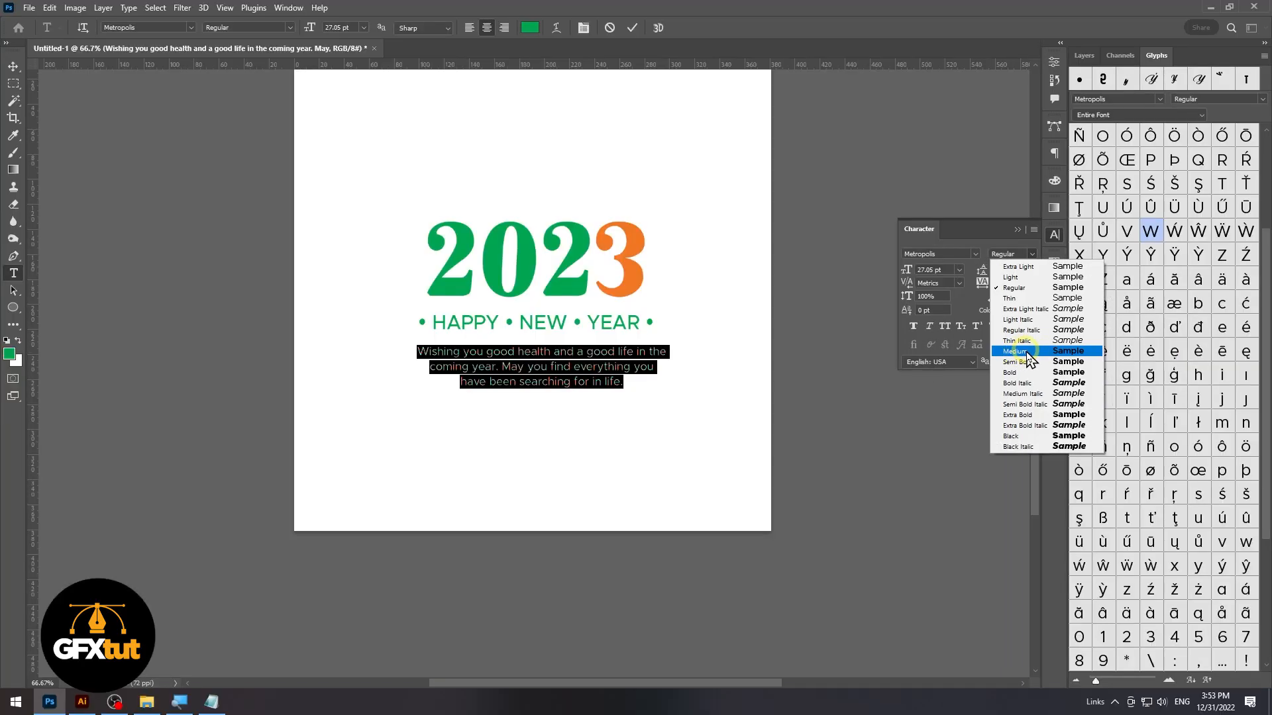
left_click(1028, 353)
Change the colour of the whole greeting to black and finish editing the text
left_click(496, 366)
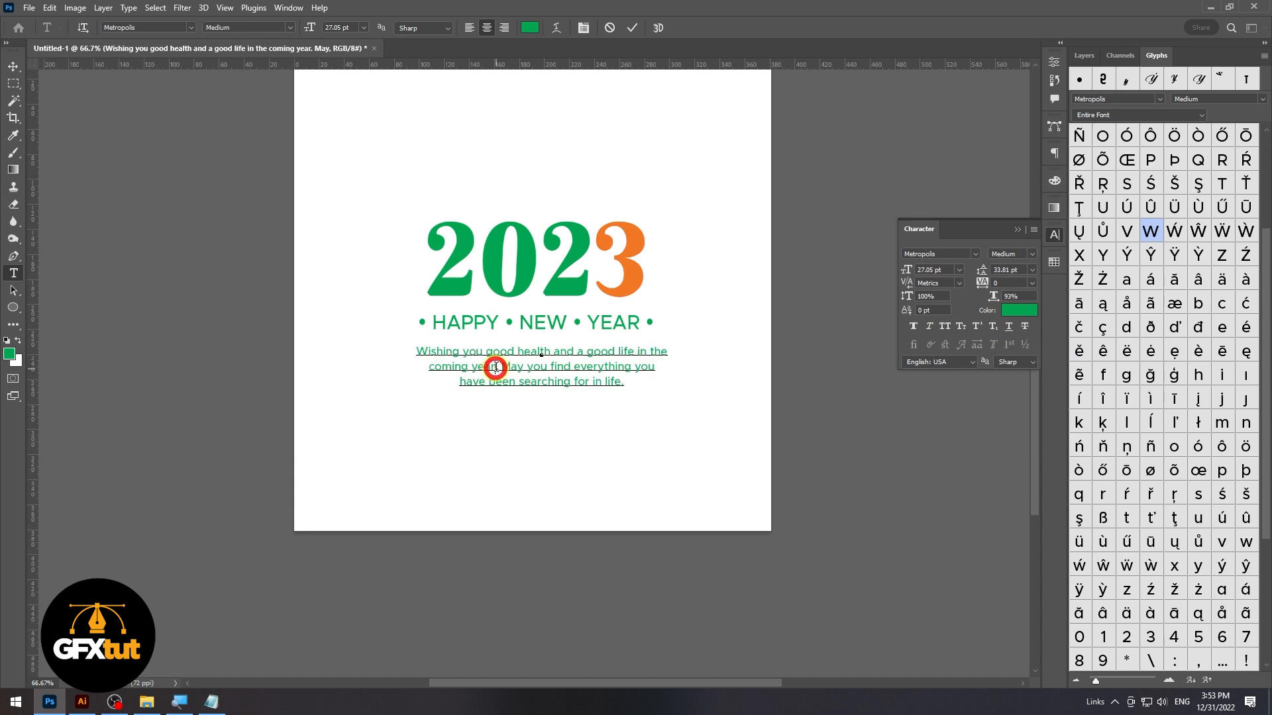
key("ctrl+a")
left_click(1018, 311)
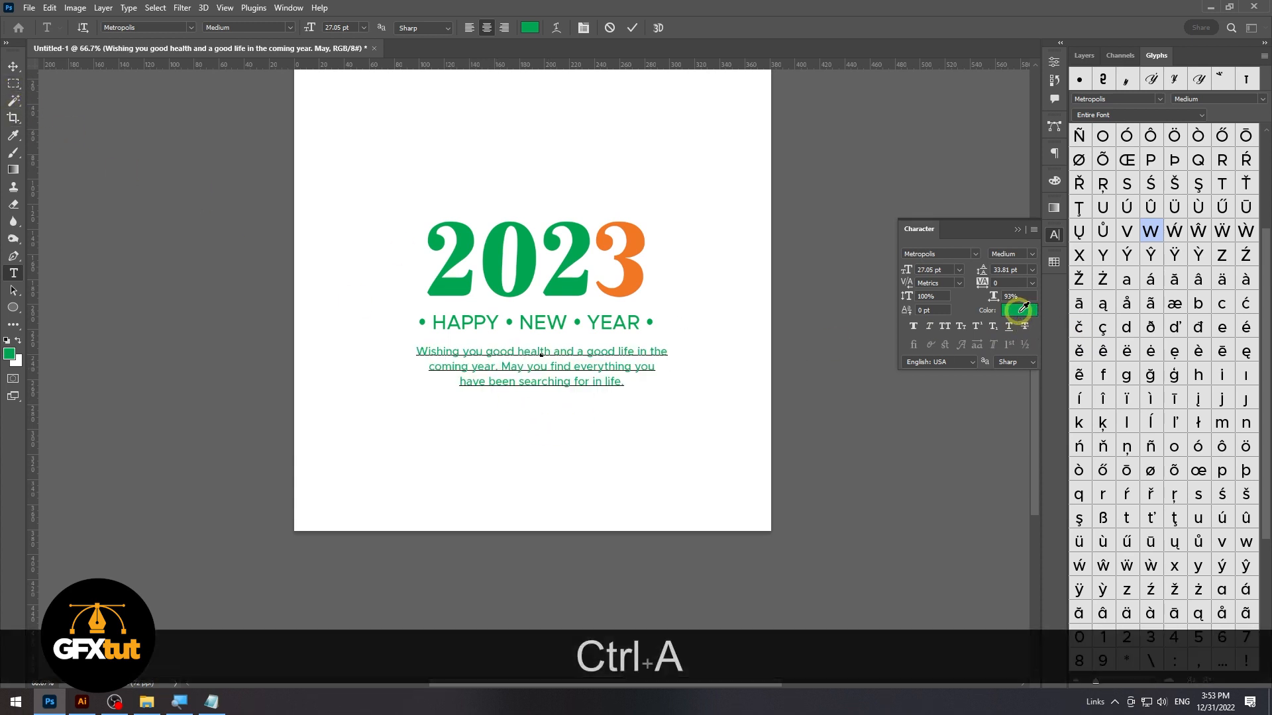
left_click_drag(772, 573, 630, 610)
left_click(954, 434)
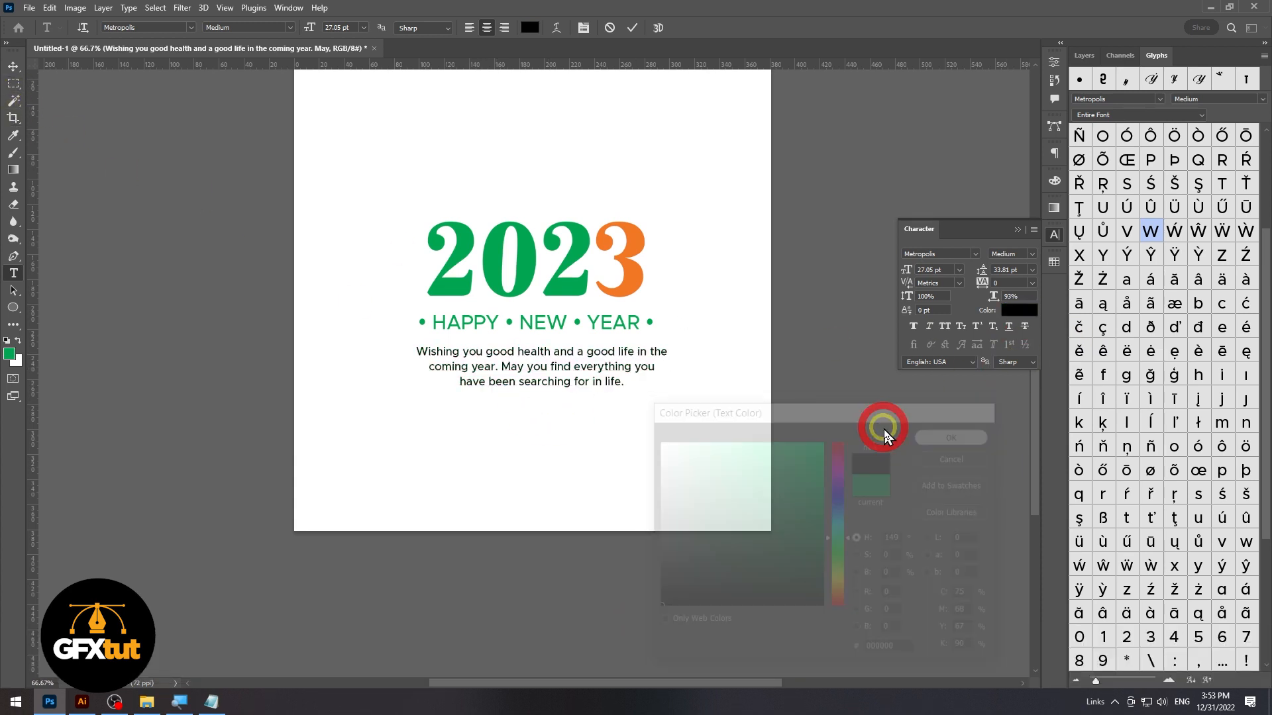
left_click(13, 66)
left_click(440, 162)
left_click(744, 208)
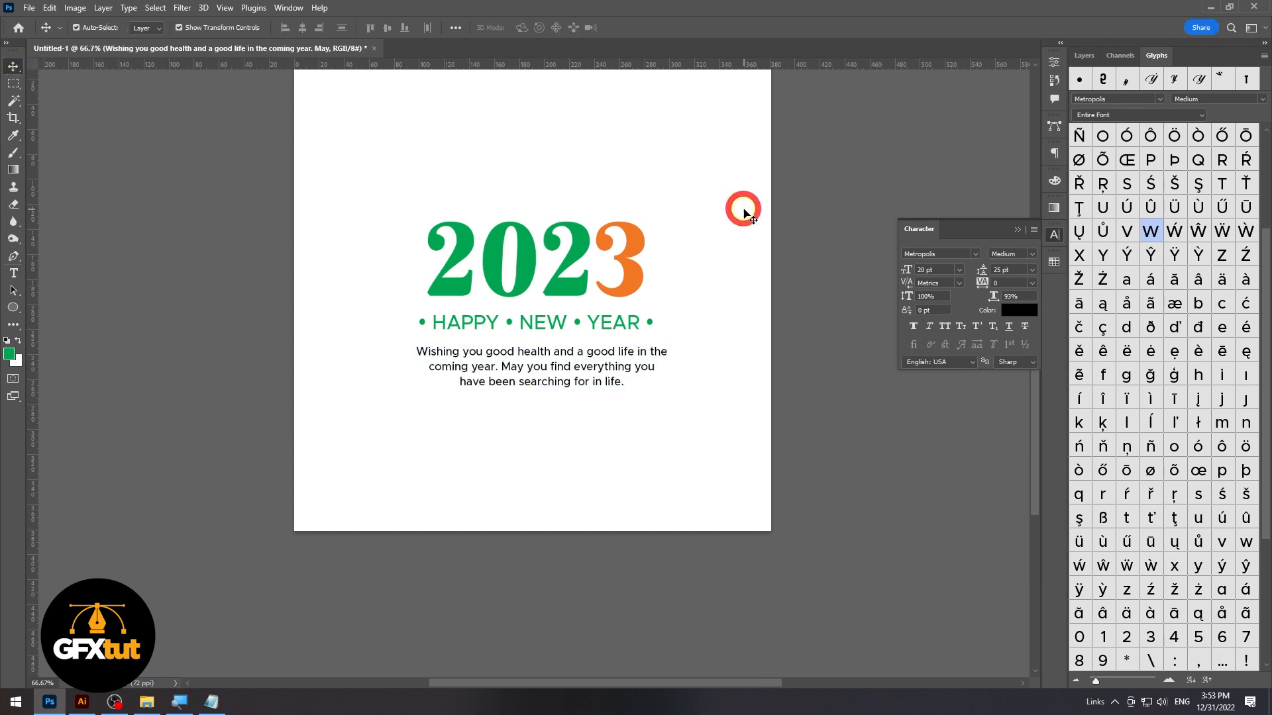
Recolour the "HAPPY NEW YEAR" tagline with the same orange as the numeral 3
left_click(494, 330)
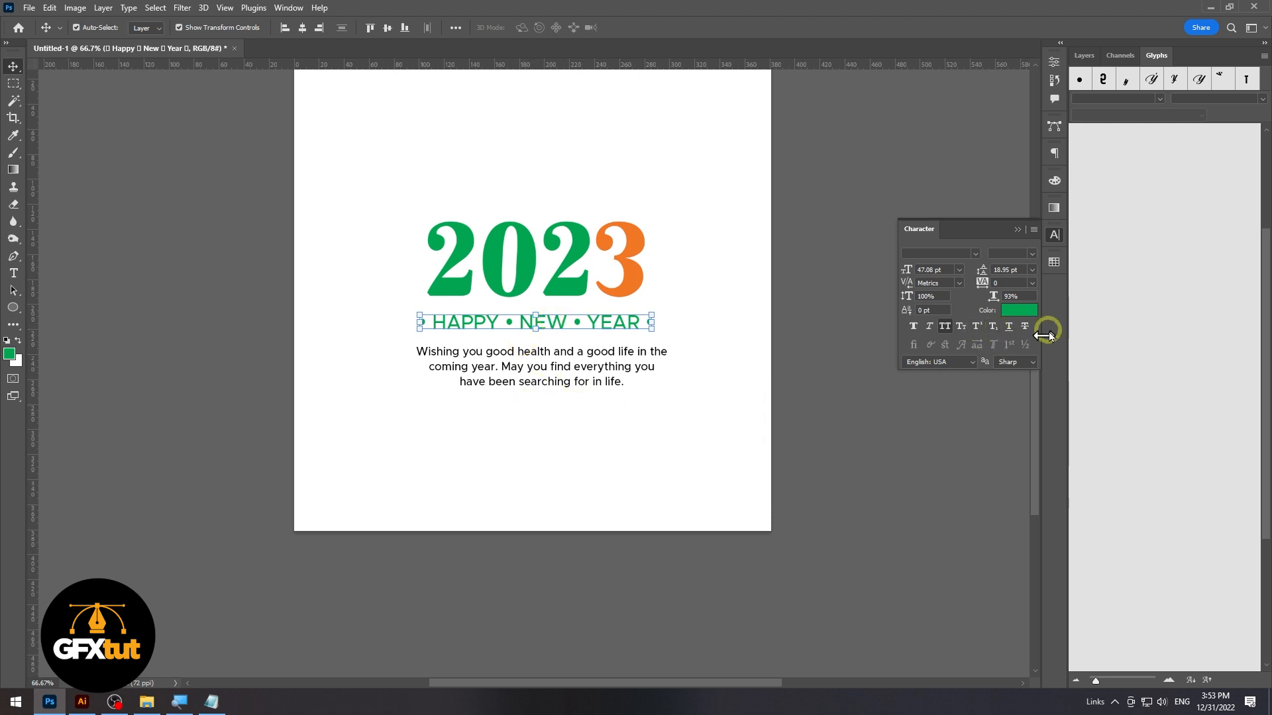
left_click(1055, 262)
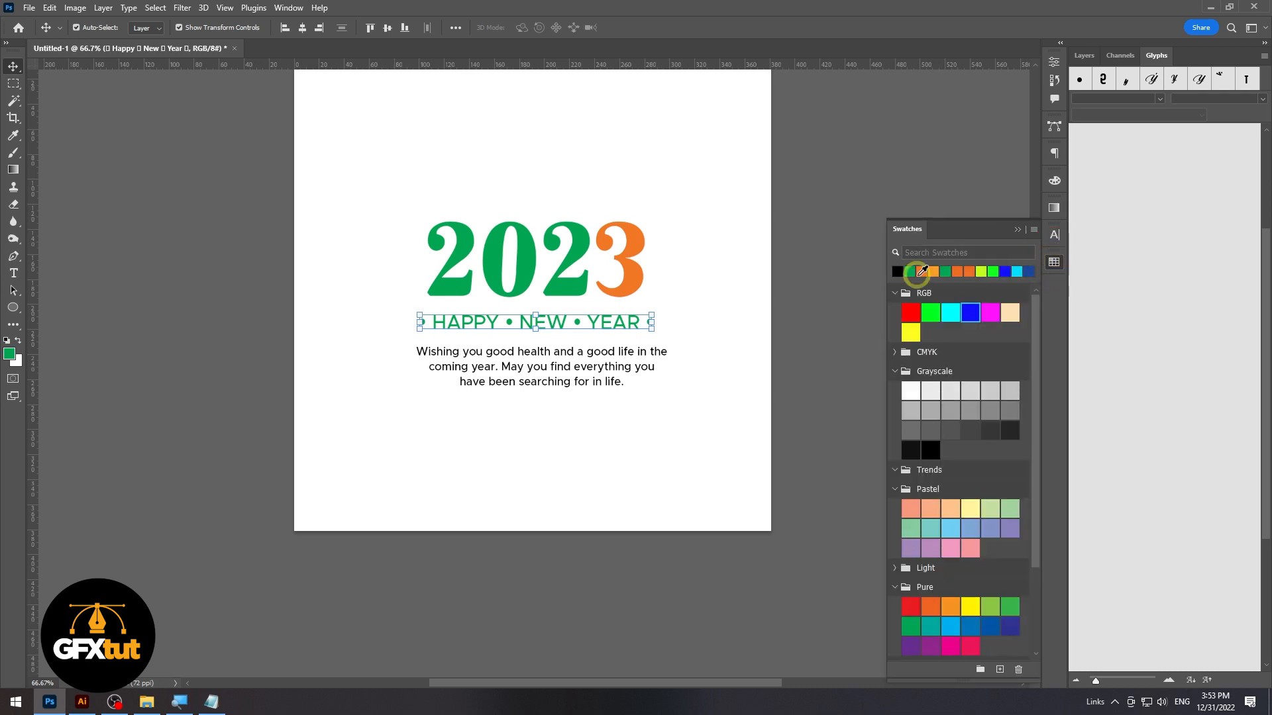
left_click(923, 270)
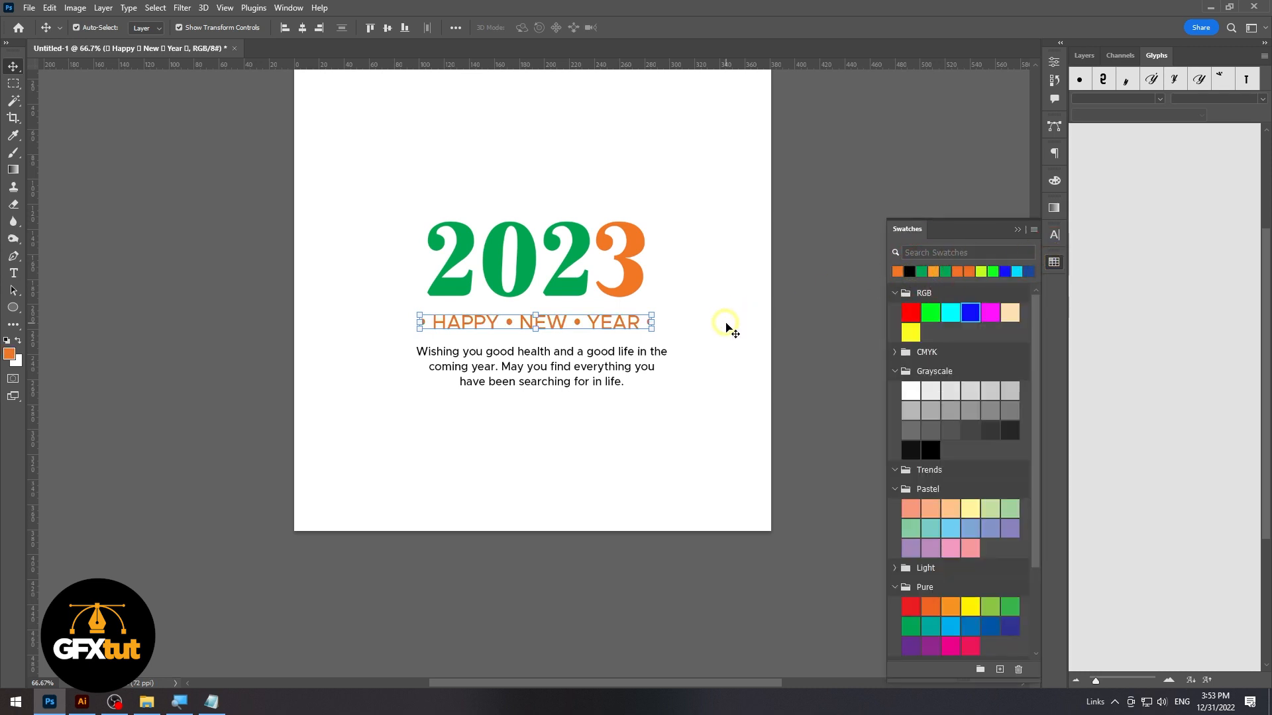
left_click(759, 361)
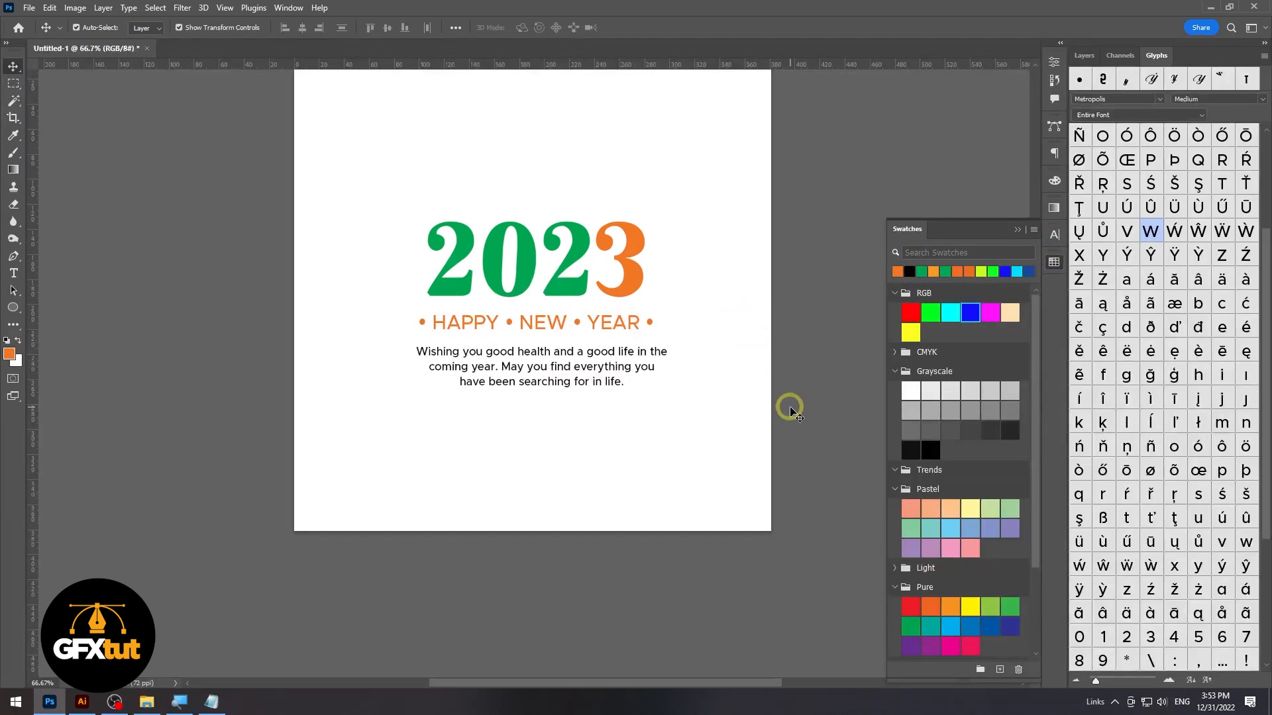
Move the numerals, tagline and greeting together straight up by about 17 mm
scroll(699, 416, "down", 1)
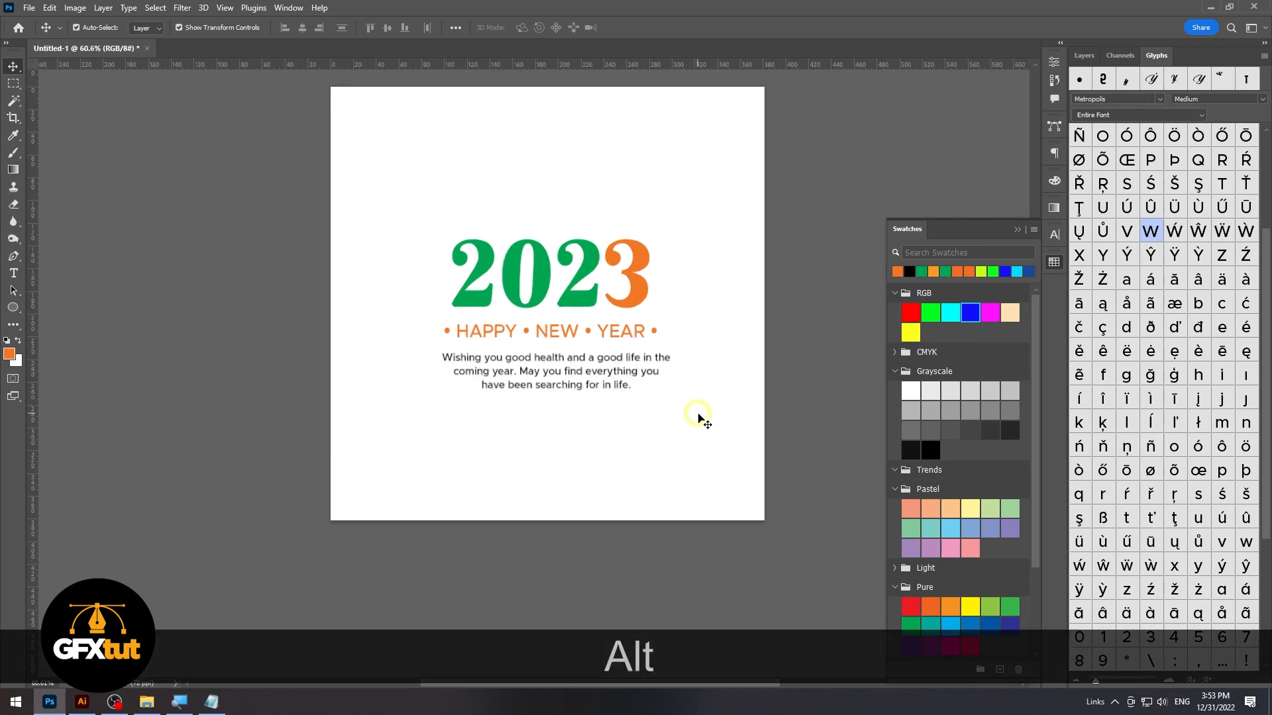
left_click_drag(624, 400, 582, 253)
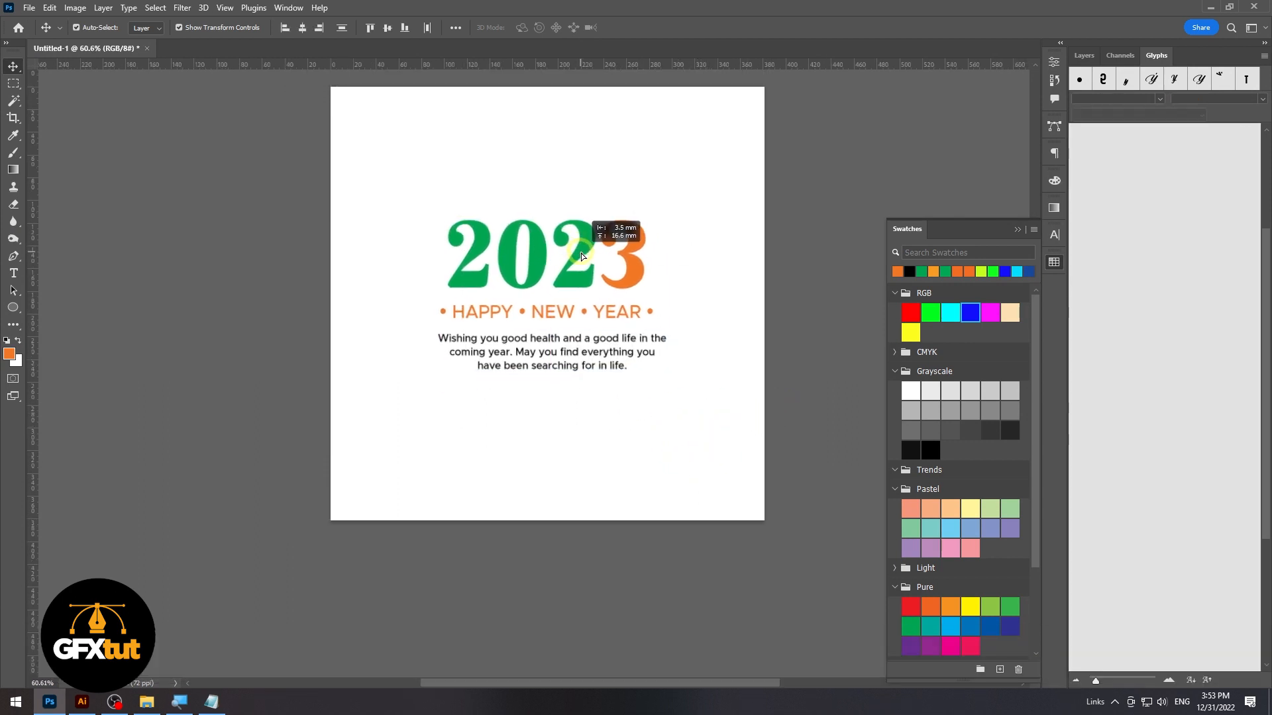
left_click(569, 358)
left_click_drag(570, 361, 570, 361)
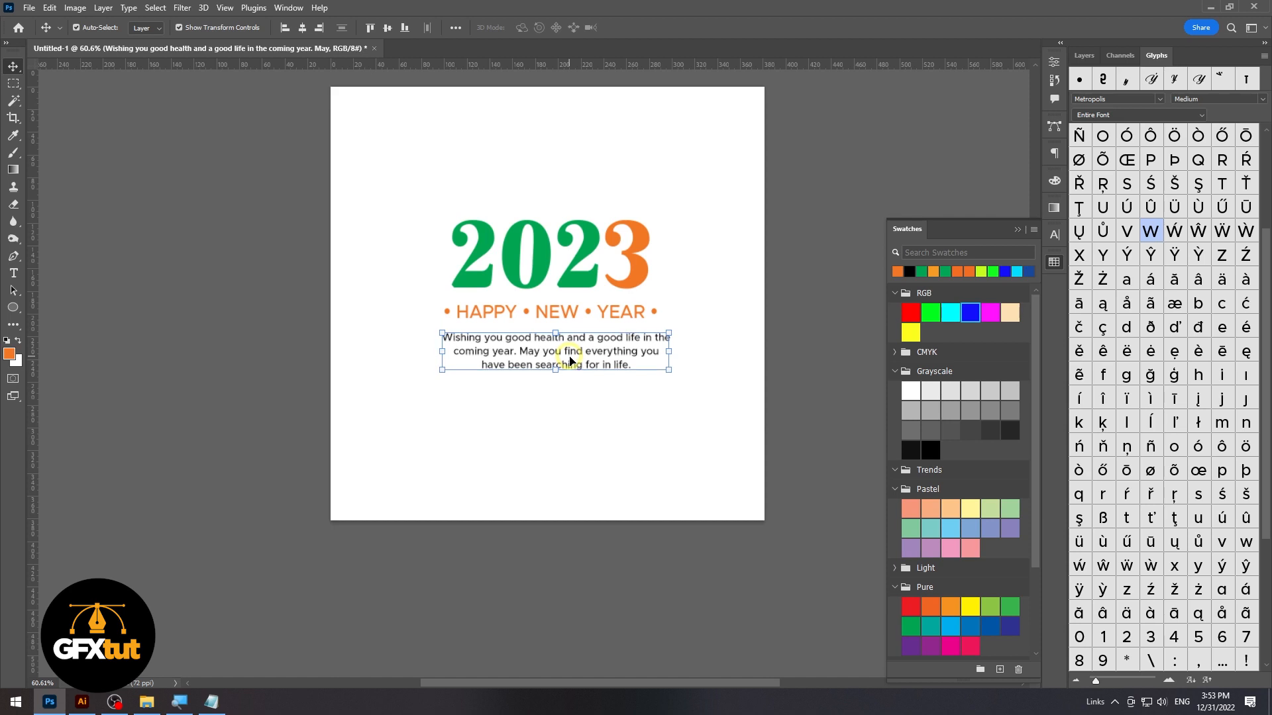
Set the tracking of the whole greeting paragraph to 50
double_click(590, 362)
key("ctrl+a")
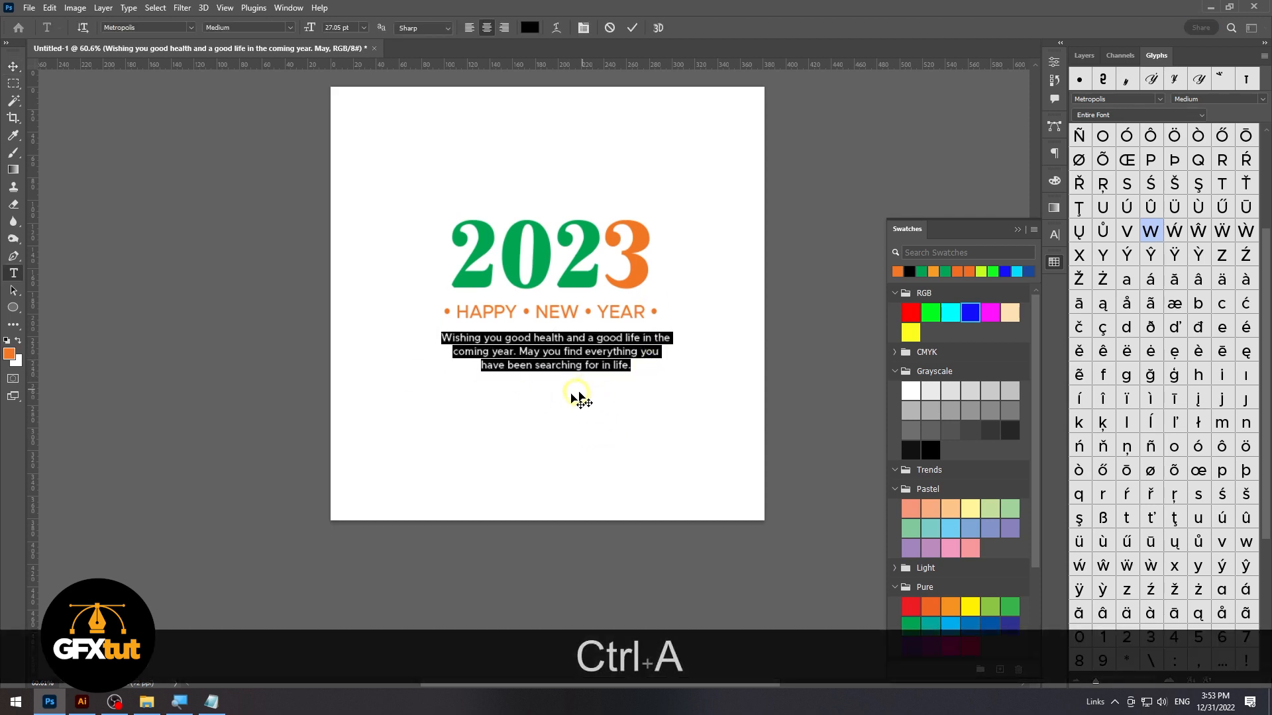
left_click(1056, 233)
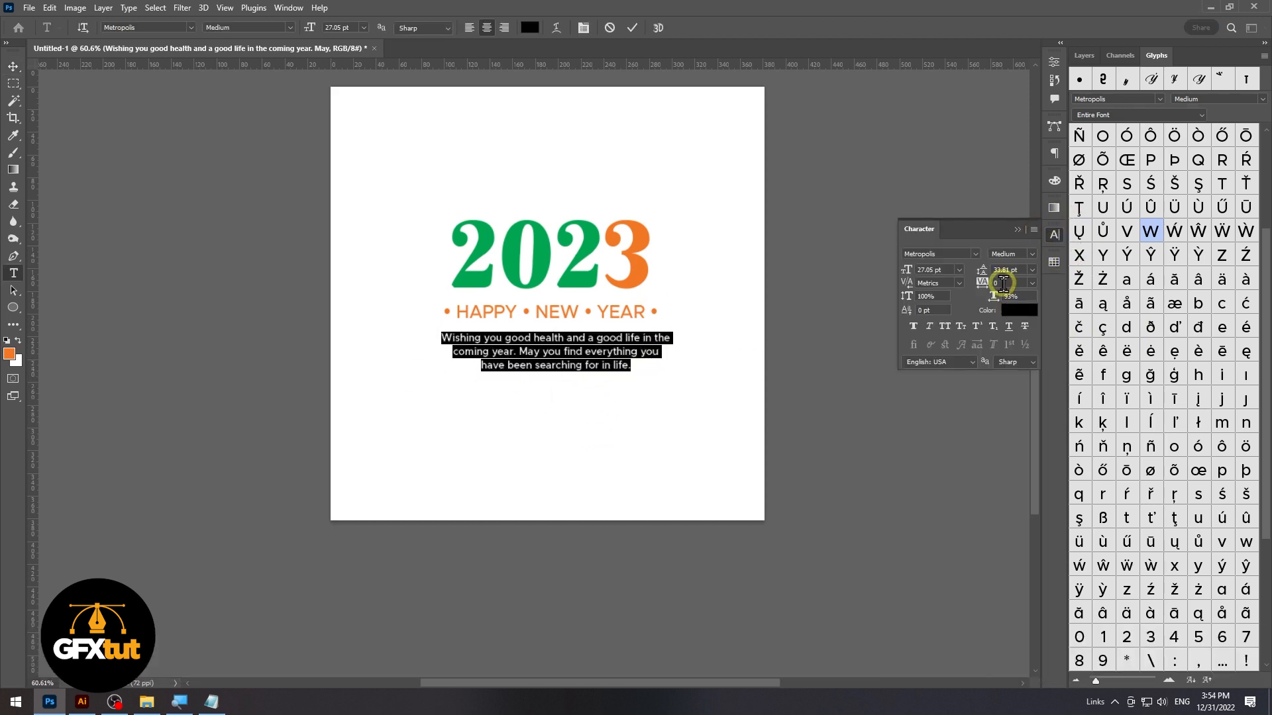
type("25")
key("Return")
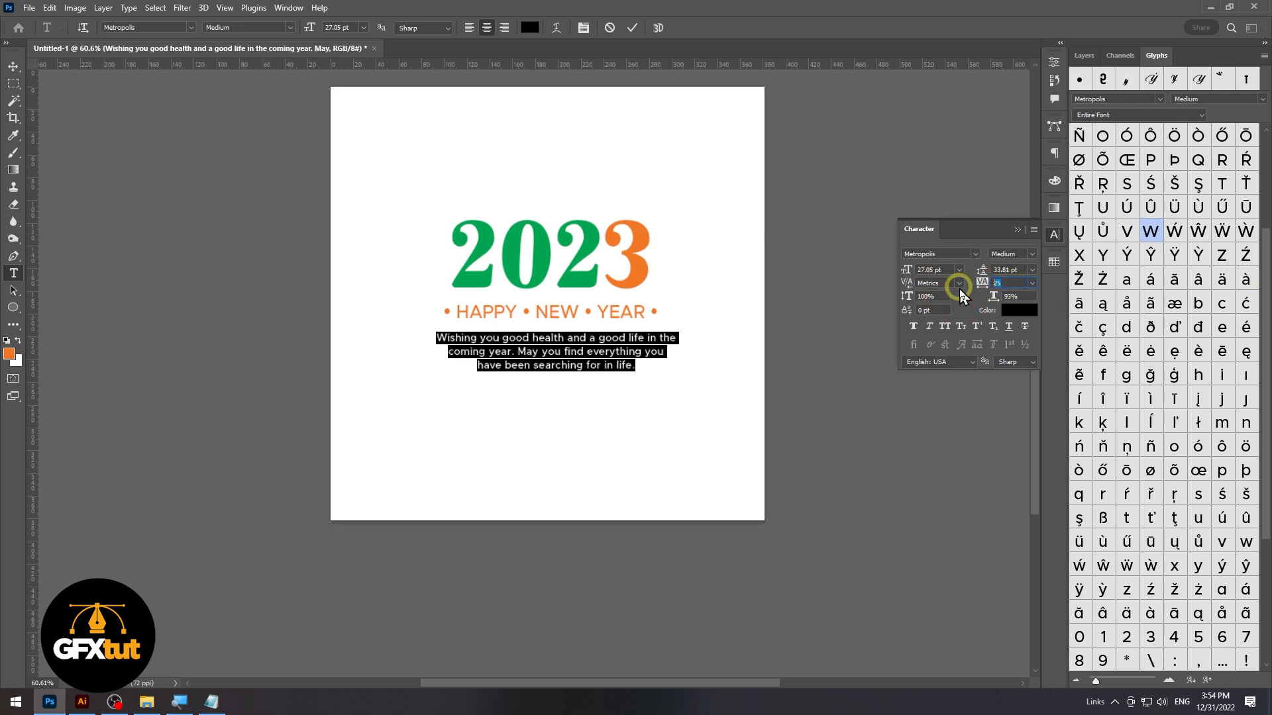
key("Return")
Finish editing the greeting and align its horizontal center with the page
left_click(13, 67)
left_click(303, 27)
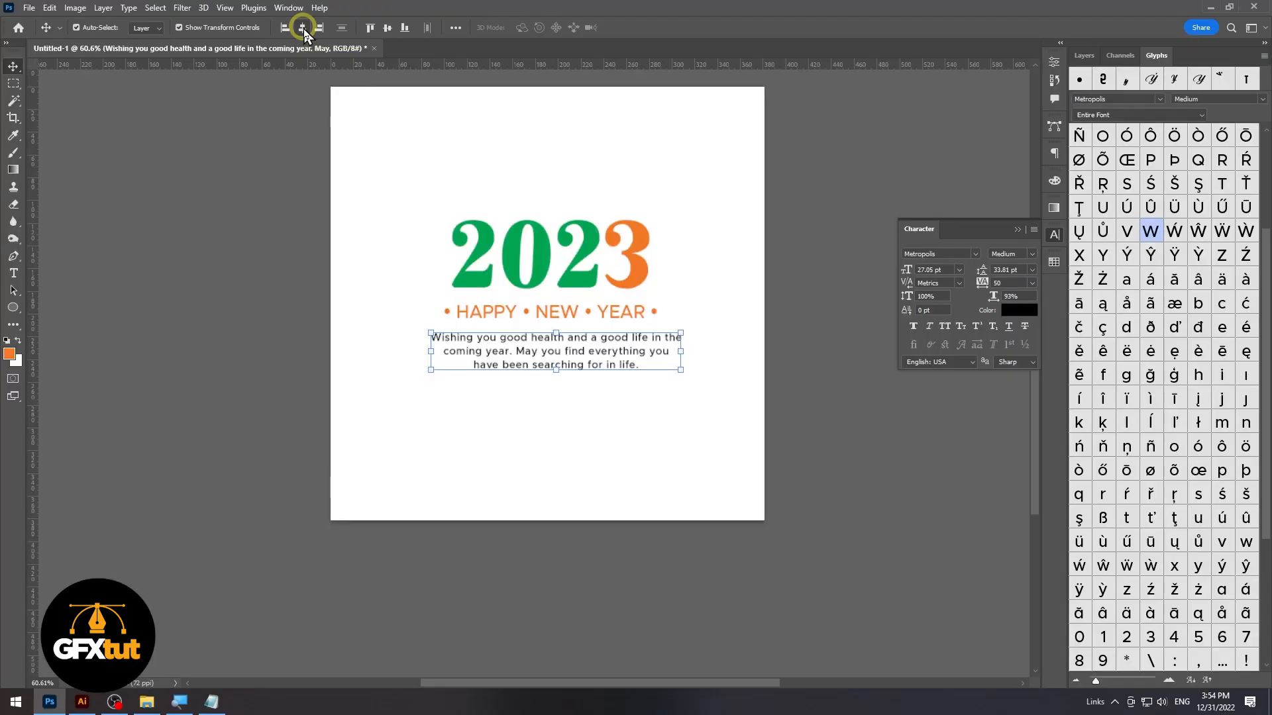
left_click(302, 28)
left_click(769, 347)
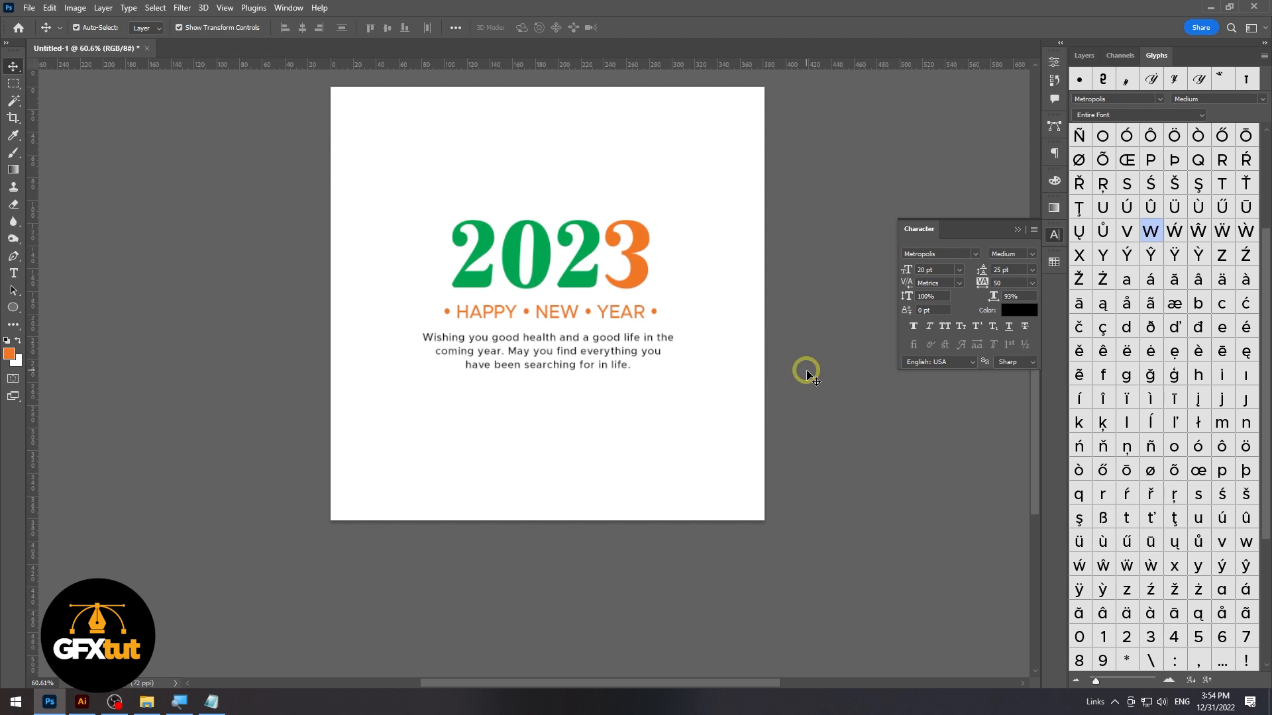
Draw a thin orange rectangle of about 177 × 8 px below the greeting and round its corners to 4 px
left_click(350, 369)
left_click_drag(16, 314, 50, 304)
left_click_drag(481, 391, 552, 393)
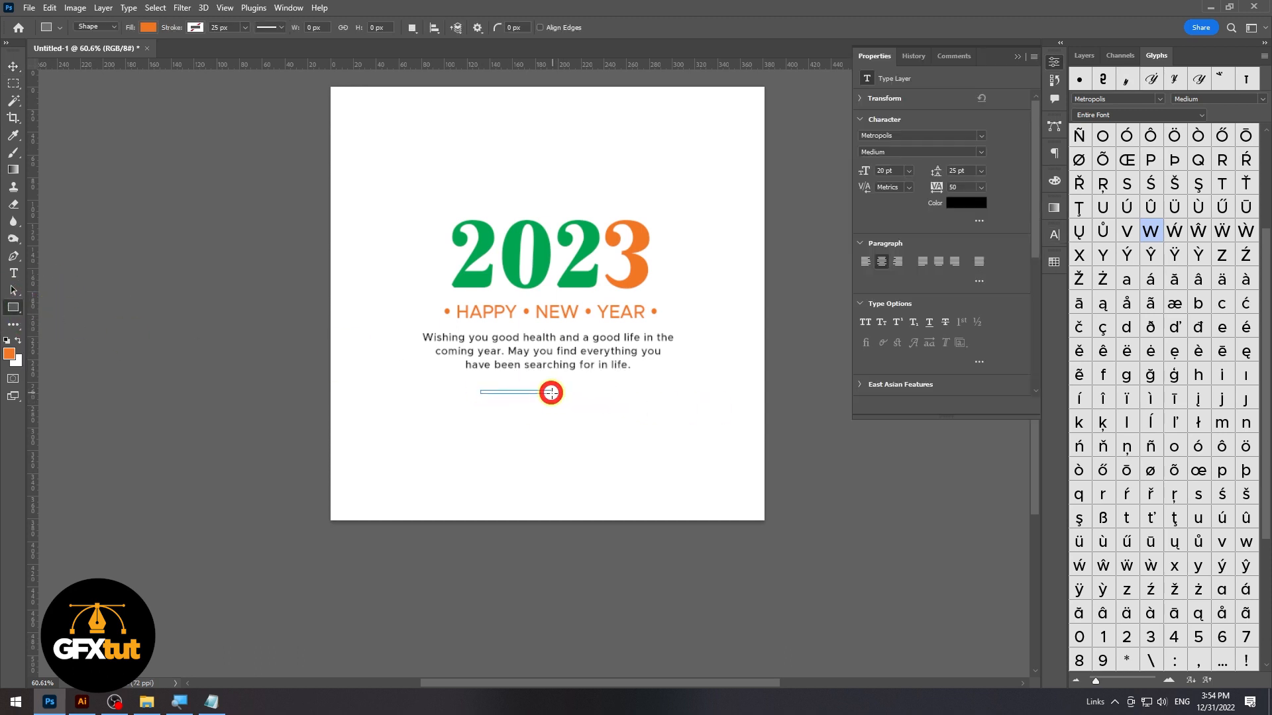
left_click_drag(882, 267, 1055, 298)
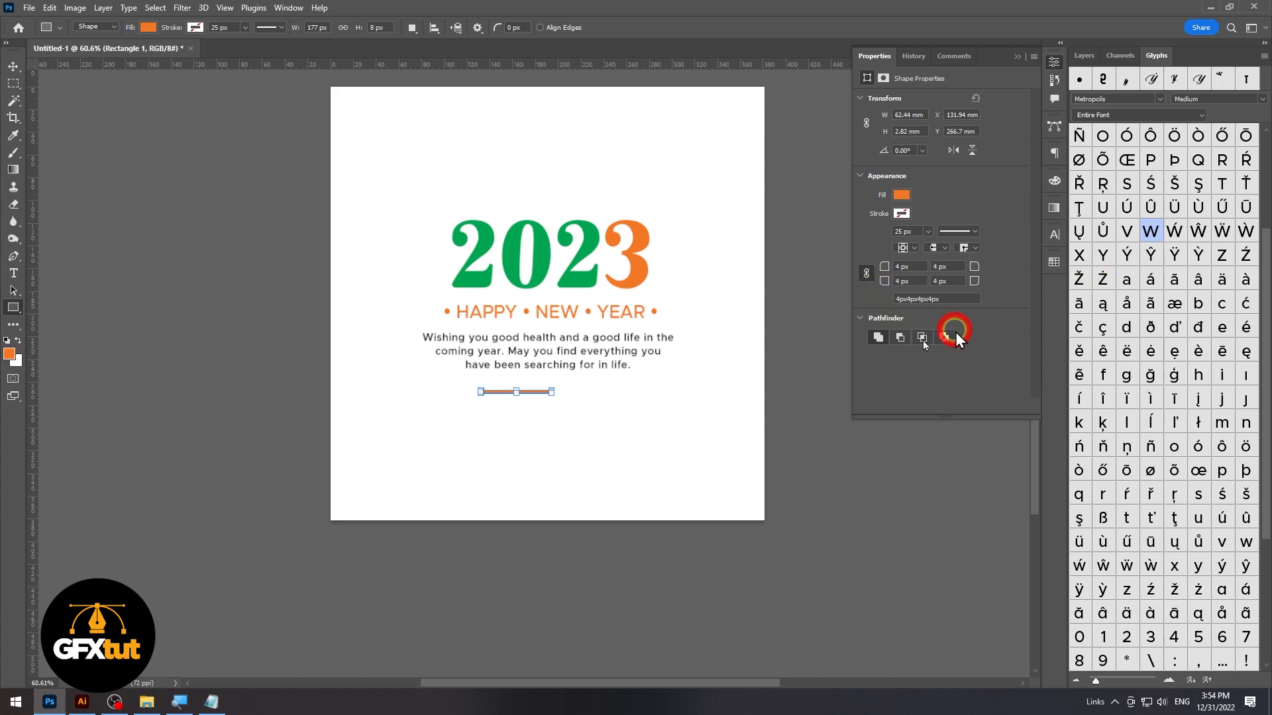
Shorten the orange bar to about 31 mm and move it up closer to the greeting's last line
left_click(13, 66)
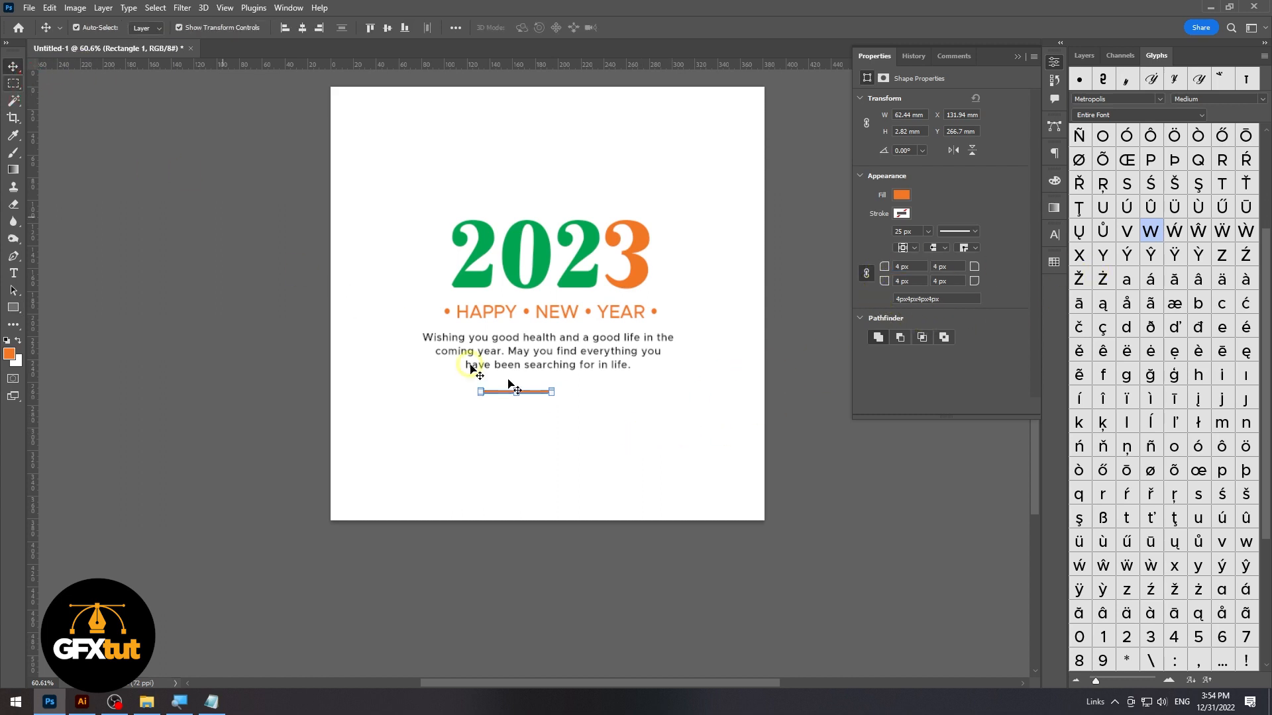
scroll(559, 398, "up", 3)
scroll(627, 429, "up", 1)
left_click(510, 398)
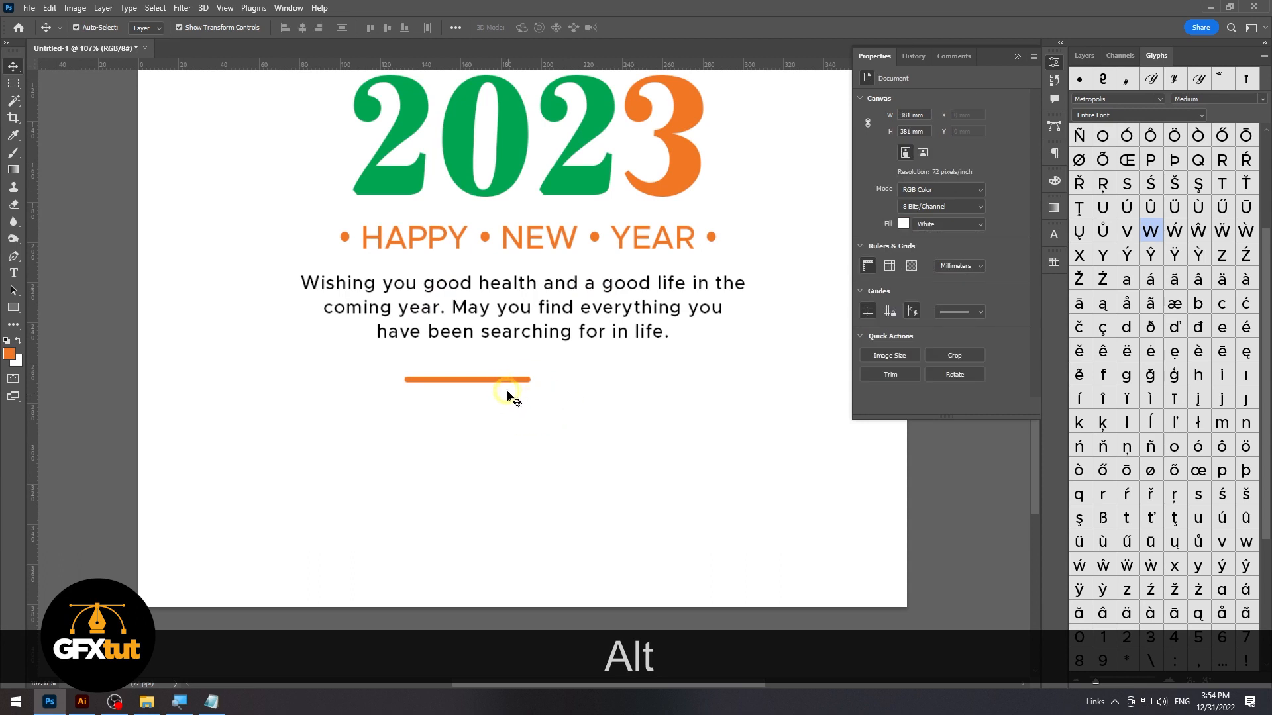
left_click_drag(498, 382, 477, 359)
left_click(530, 394)
left_click(472, 372)
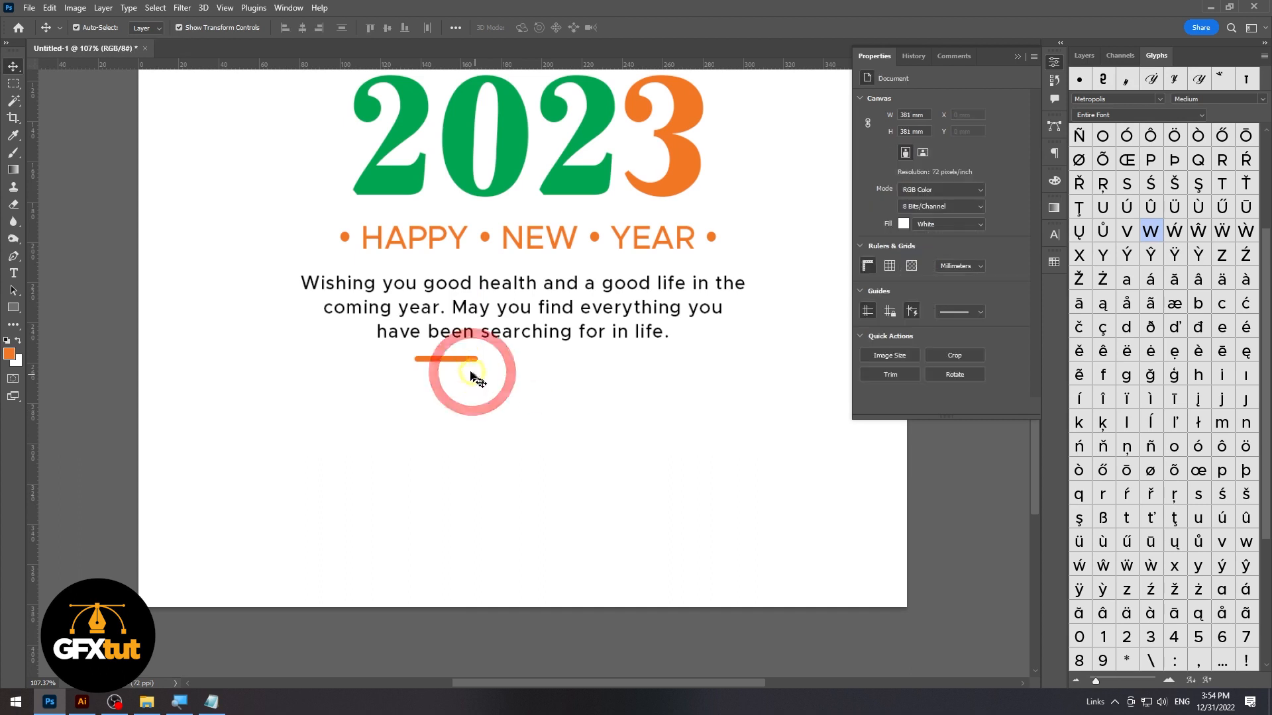
Duplicate the orange bar to its right on the same line, leaving a small gap between the two bars
left_click(435, 360)
left_click_drag(463, 361, 527, 364)
scroll(497, 363, "up", 5)
left_click(517, 358)
left_click_drag(532, 359, 541, 365)
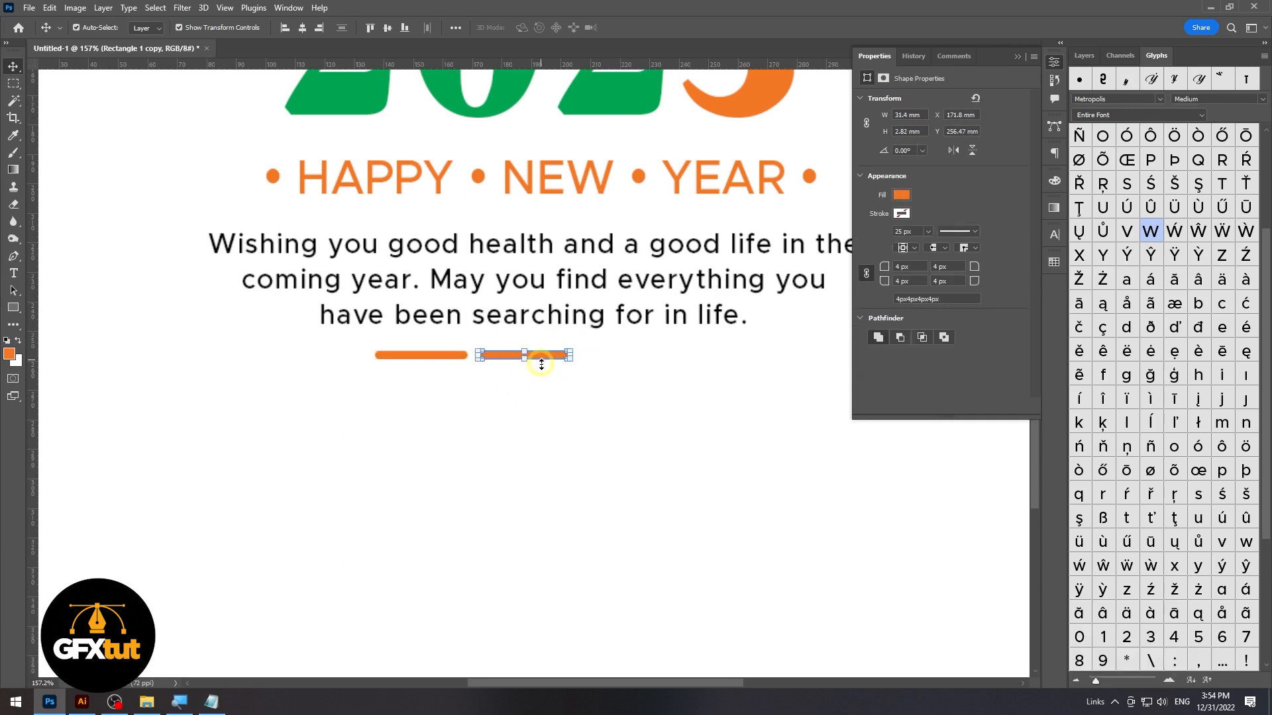
Recolour the duplicated bar with the green used for the numerals
left_click(1054, 261)
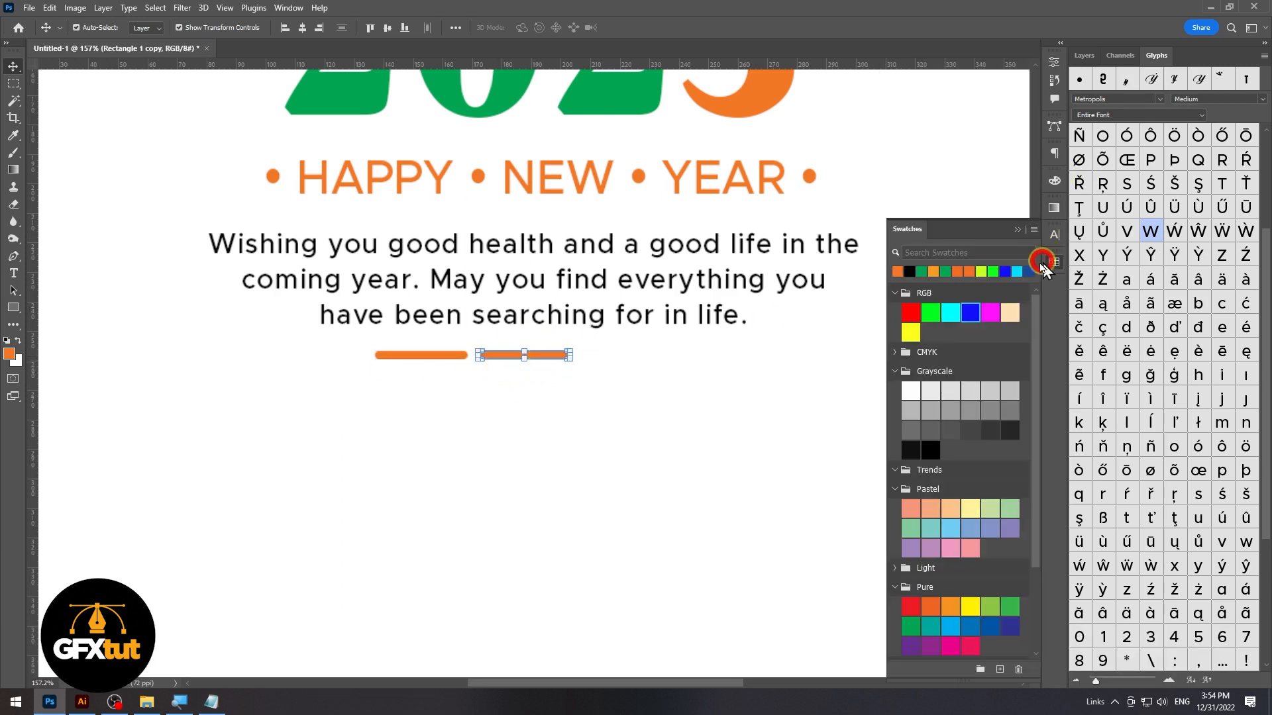
left_click(930, 268)
left_click(566, 422)
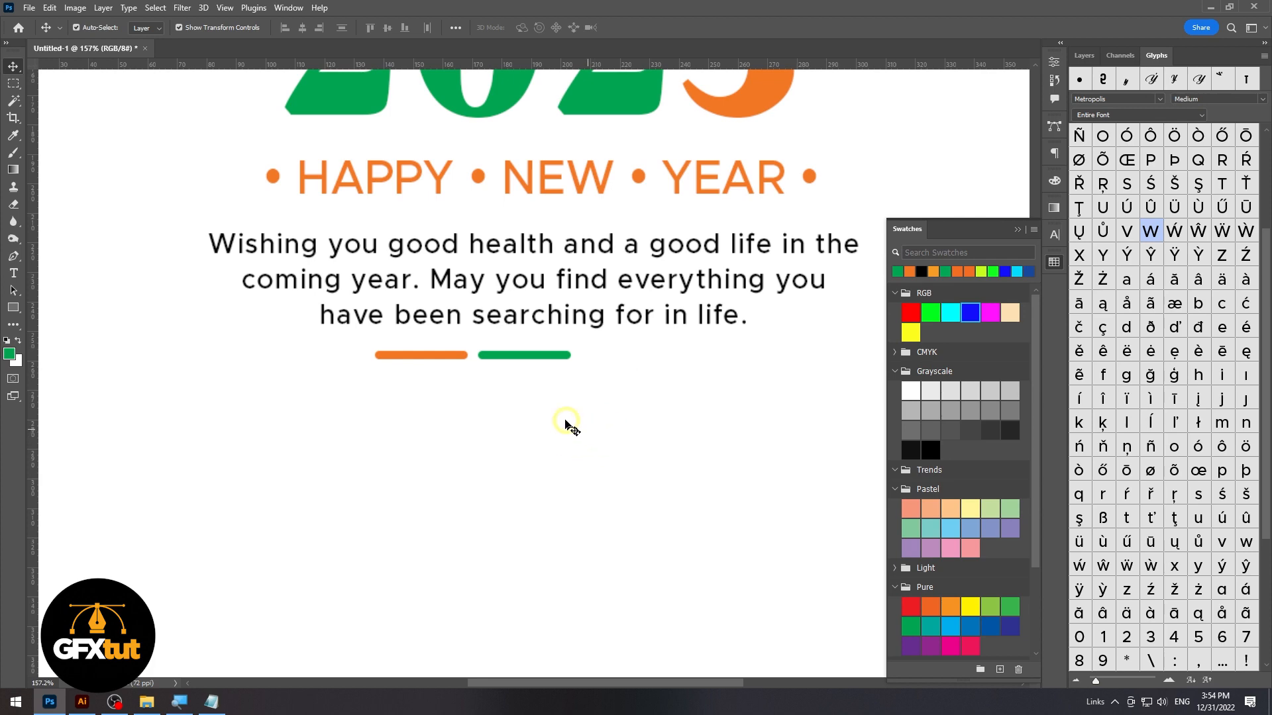
Center the two bars below the greeting, and nudge the greeting and bars slightly down
scroll(550, 419, "down", 3)
left_click_drag(561, 419, 456, 361)
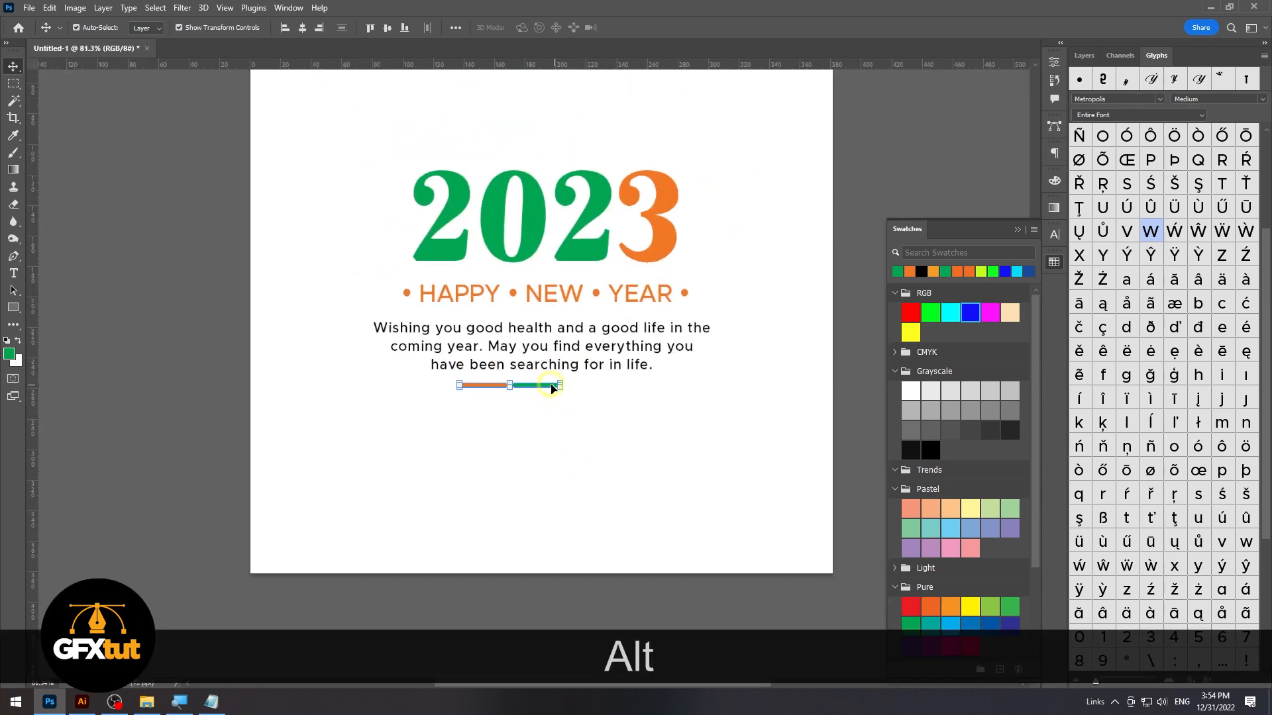
left_click_drag(547, 390, 580, 391)
left_click(587, 458)
scroll(599, 457, "down", 2)
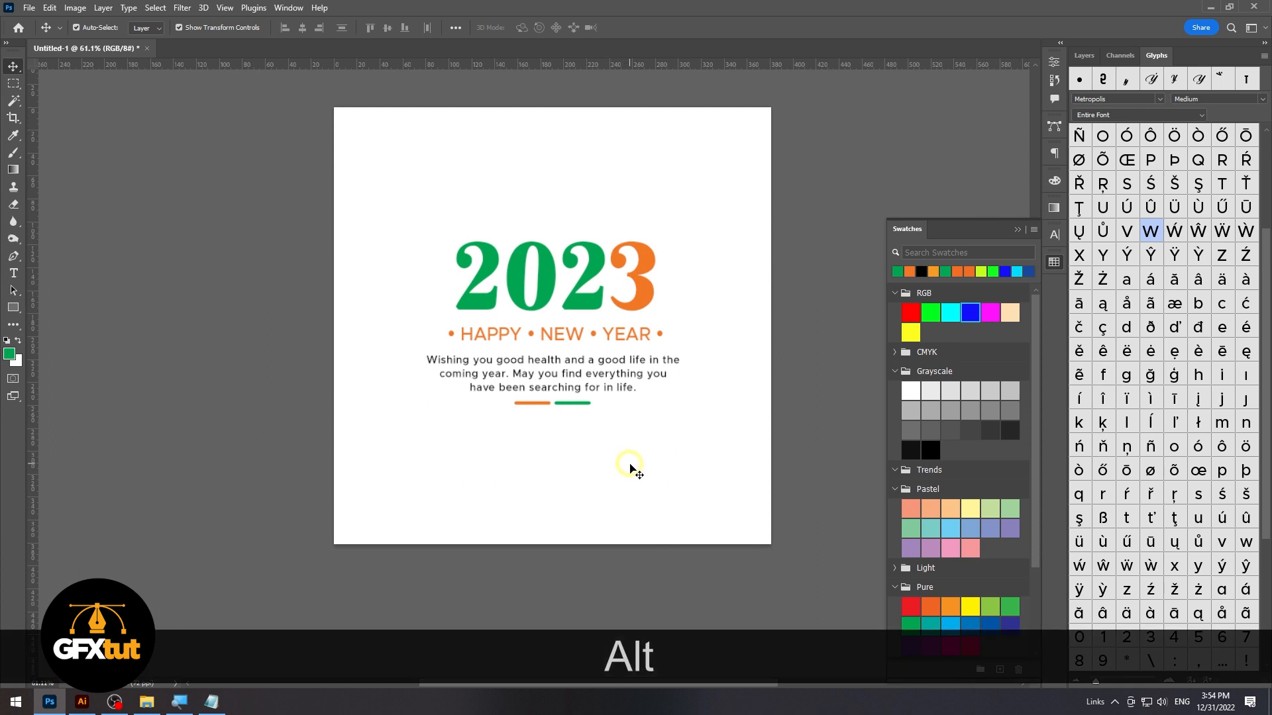
left_click(483, 360)
left_click(621, 498)
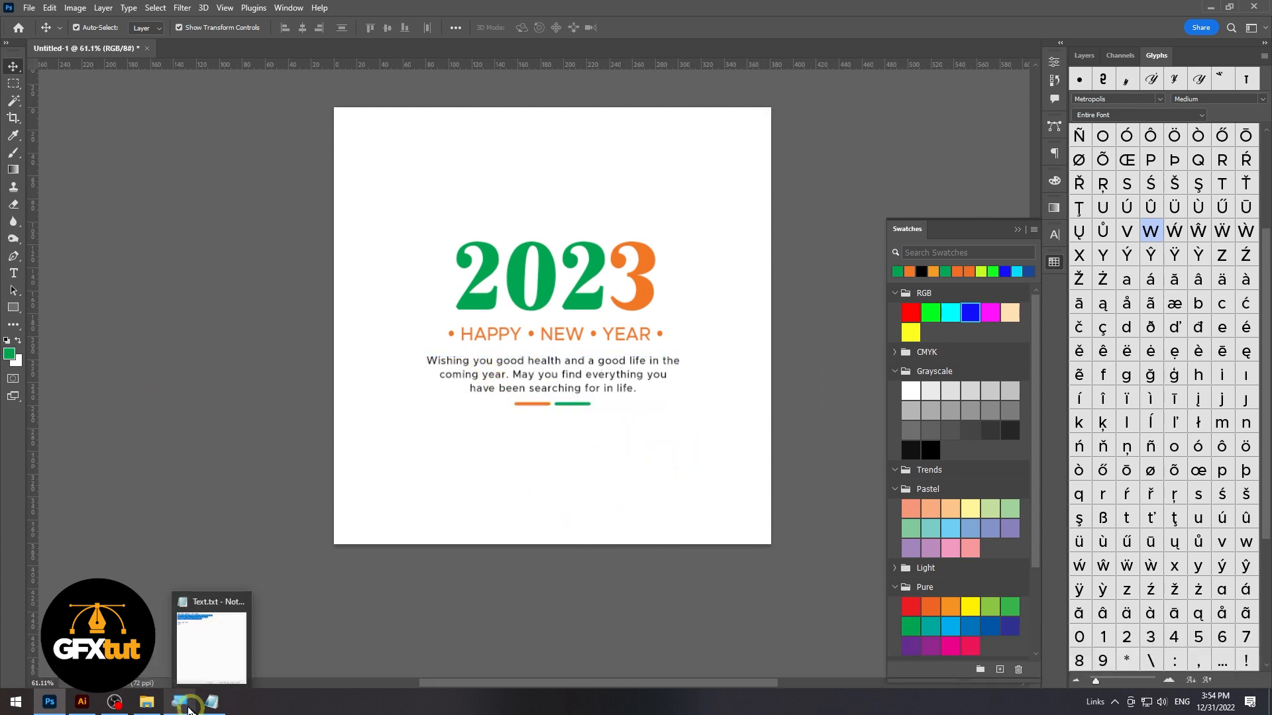
Place Baloon.png from the Class folder into the design and enlarge the balloon
left_click(150, 703)
left_click(223, 171)
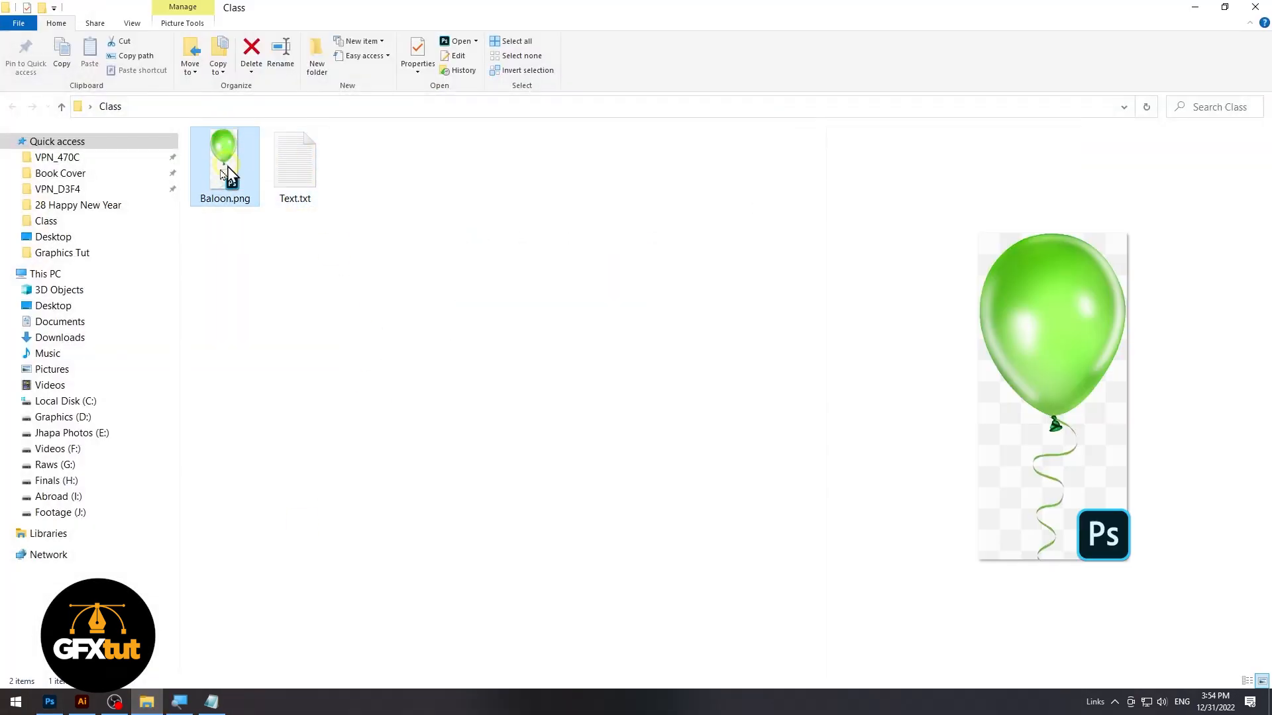
left_click_drag(226, 147, 704, 259)
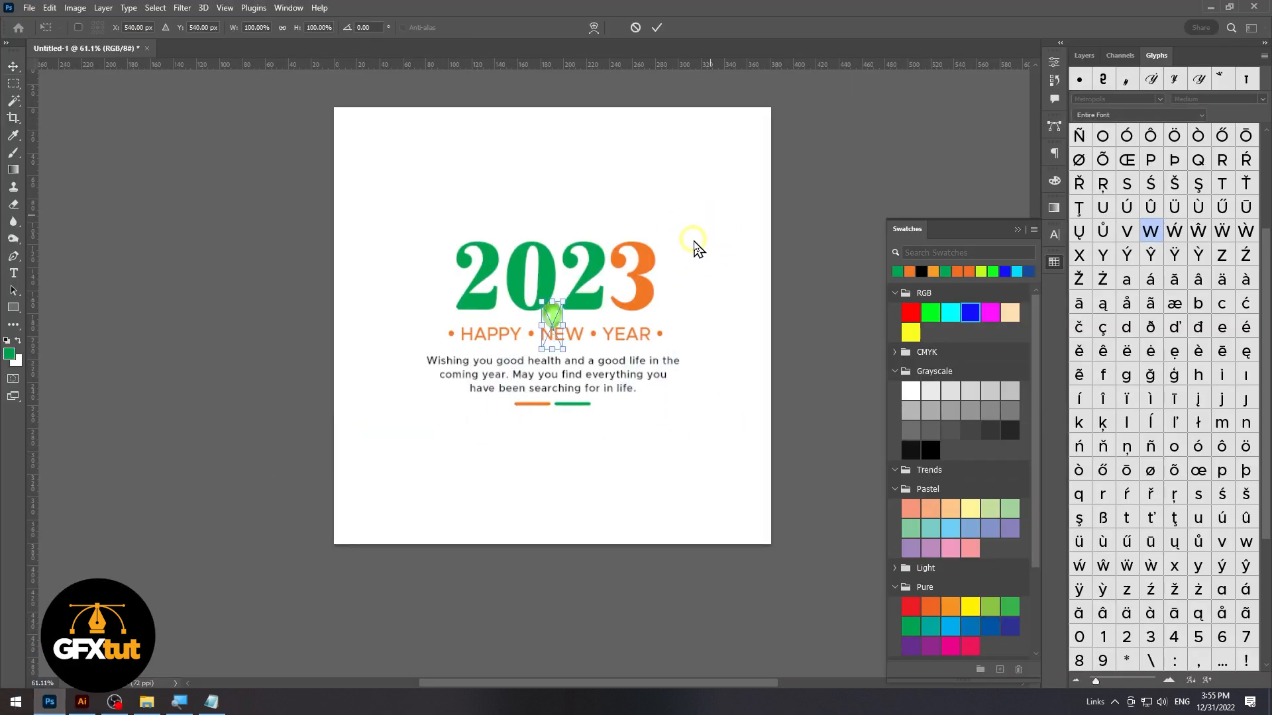
left_click_drag(553, 351, 587, 459)
double_click(554, 321)
Move the balloon above the first 2 of "2023" and add a smaller copy to the left of the numerals
left_click_drag(557, 363, 472, 158)
left_click_drag(481, 192, 388, 262)
double_click(466, 177)
left_click_drag(386, 309, 386, 290)
key("Return")
Add a very small balloon copy above the last 2 of "2023" and a larger copy near the page's lower edge
left_click(479, 176)
left_click_drag(478, 175, 588, 193)
key("Return")
left_click(480, 315)
left_click_drag(383, 278, 598, 500)
left_click_drag(602, 512, 600, 477)
key("Return")
Add a large balloon copy at the page's lower left corner, running past the bottom edge
left_click(749, 436)
left_click_drag(437, 446, 694, 536)
left_click_drag(696, 574, 700, 647)
double_click(702, 512)
left_click_drag(702, 513, 403, 534)
Arrange and resize balloon copies along the lower right part of the page
left_click(742, 455)
left_click_drag(598, 465, 814, 461)
left_click_drag(760, 428, 750, 511)
left_click_drag(742, 405, 742, 464)
left_click_drag(742, 471, 721, 431)
left_click_drag(752, 498, 707, 447)
double_click(707, 446)
Add an enlarged balloon copy in the page's upper left corner, overlapping the top edge
left_click(817, 317)
left_click_drag(387, 247, 377, 133)
left_click_drag(375, 178, 375, 206)
double_click(386, 135)
left_click_drag(386, 135, 383, 136)
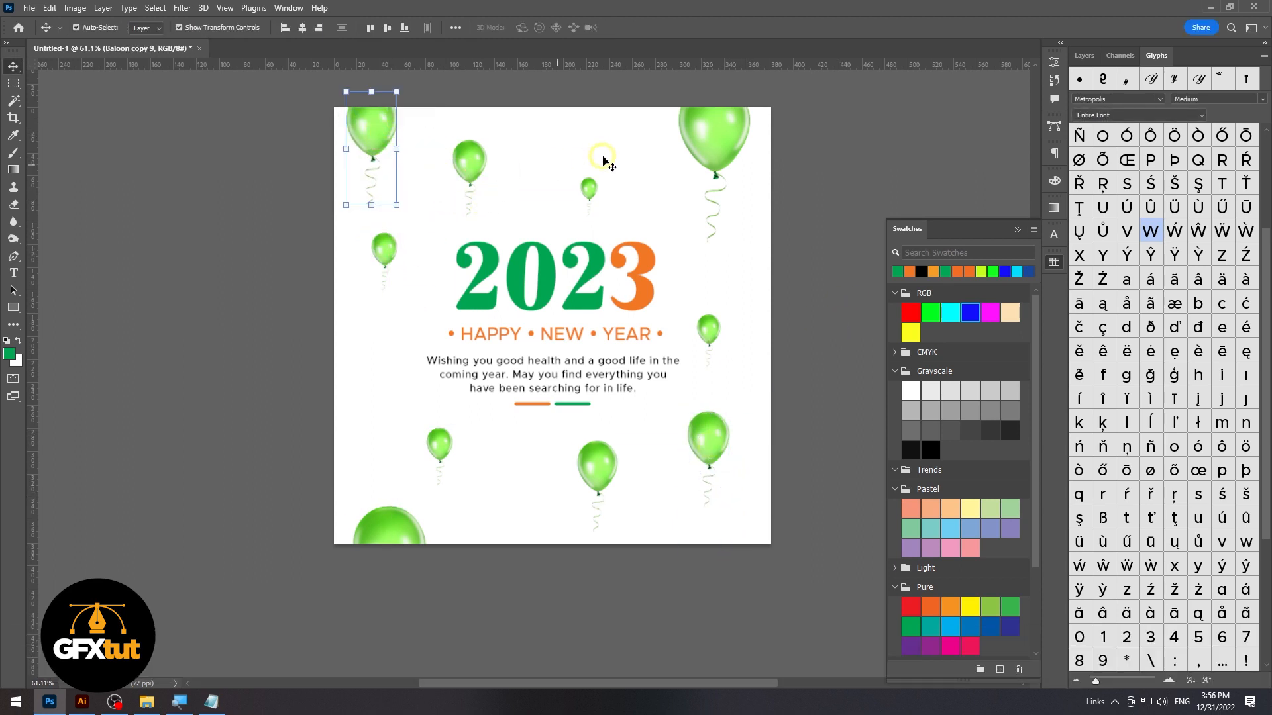
Shift the balloon near the middle of the page's lower edge about 6 mm to the left
left_click(604, 198)
left_click_drag(581, 483, 575, 483)
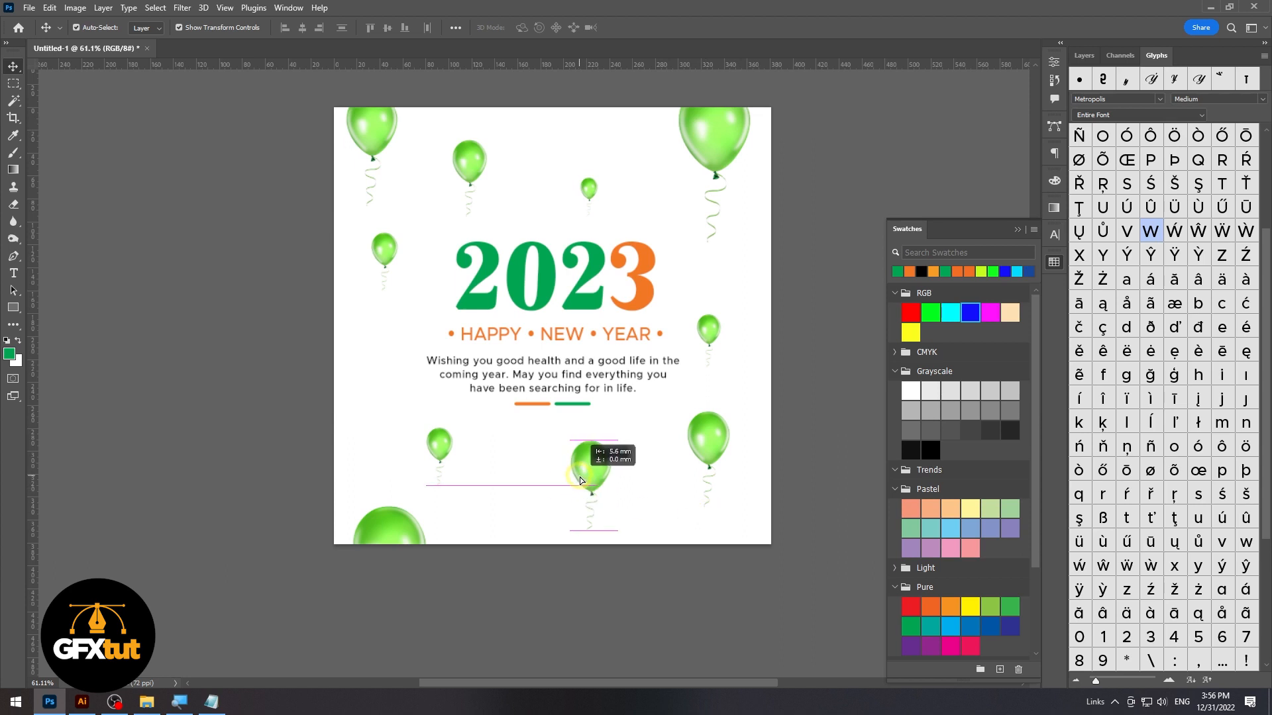
left_click(661, 546)
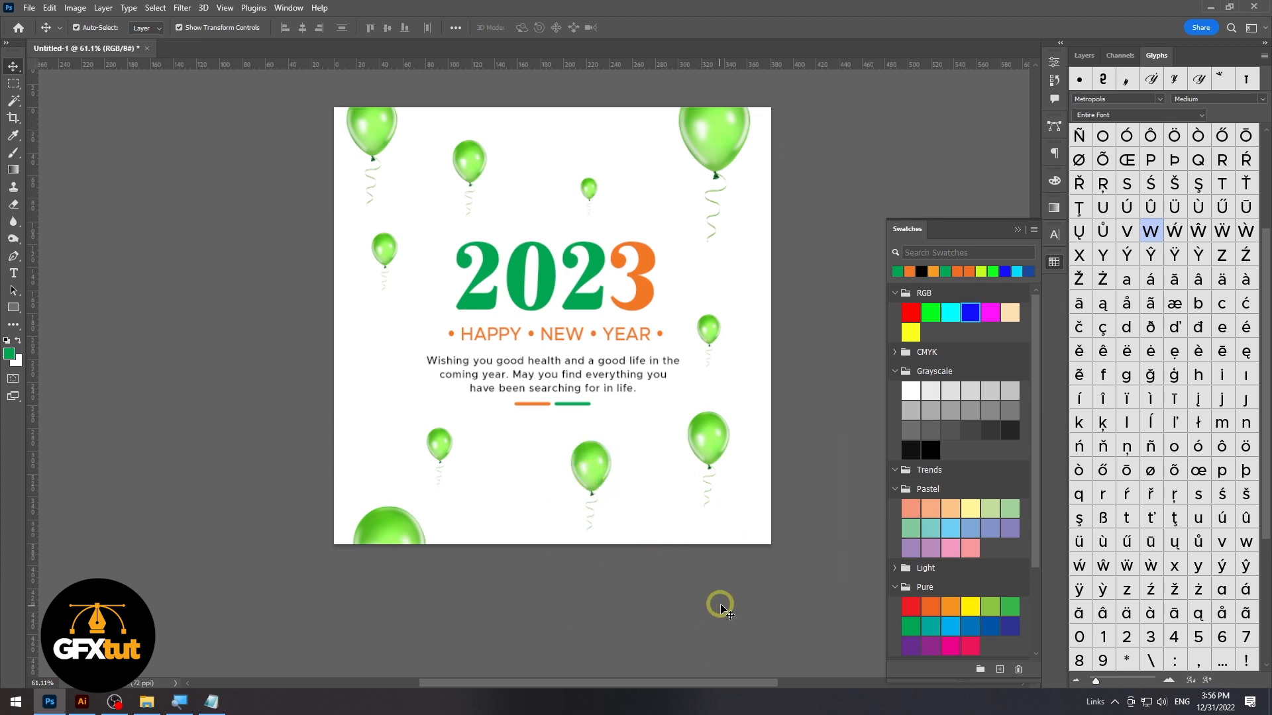
Recolour the balloon near the middle of the page's lower edge orange with a Hue/Saturation adjustment, setting Hue to -57
left_click(592, 469)
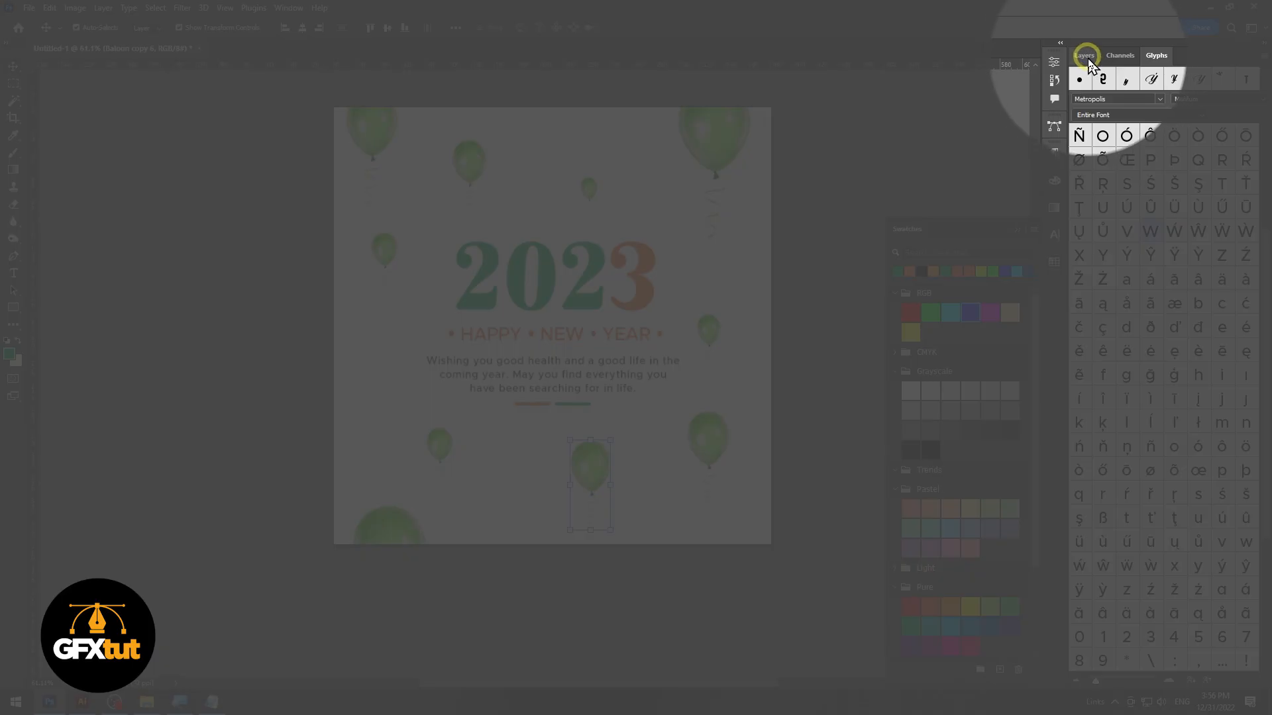
left_click(1088, 59)
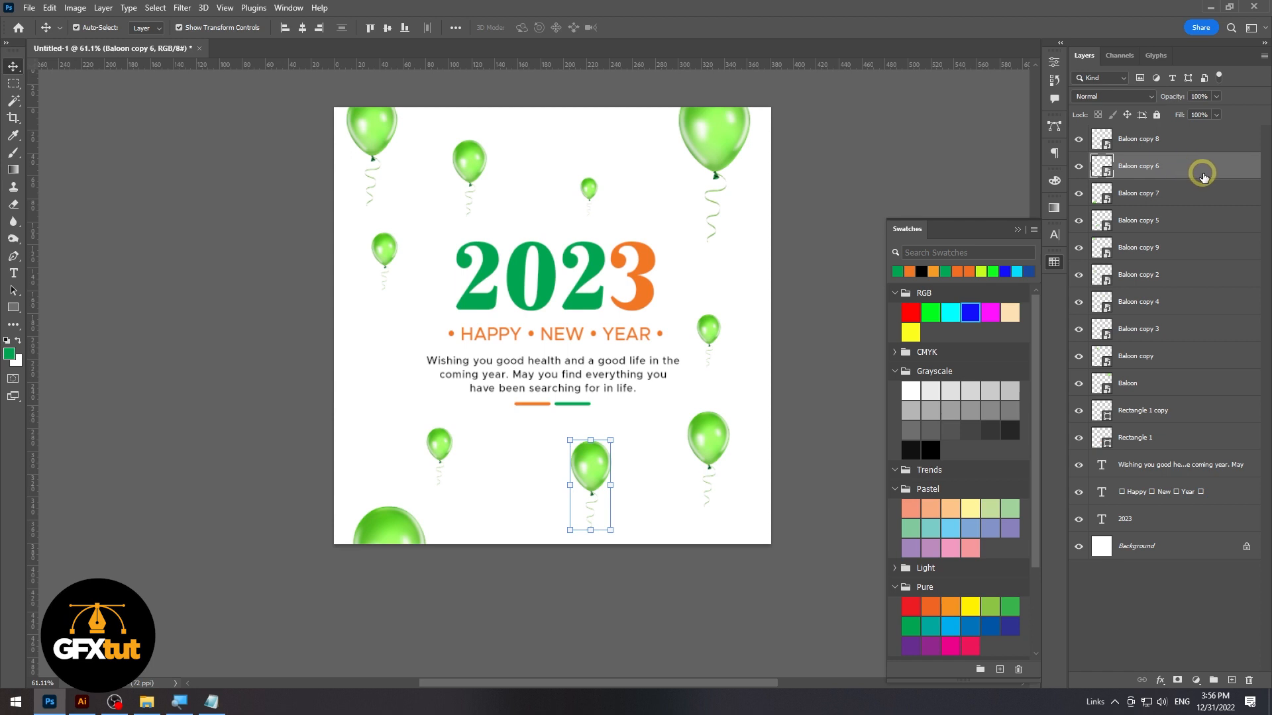
left_click(78, 9)
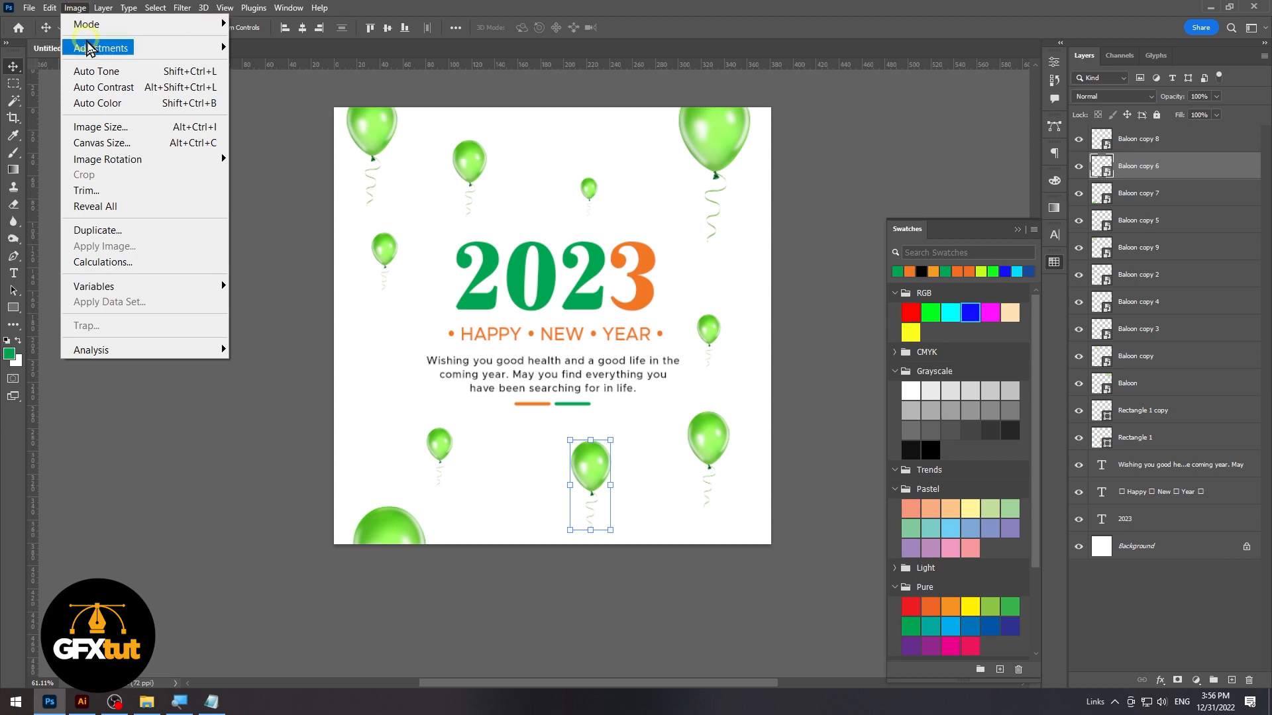
left_click(122, 48)
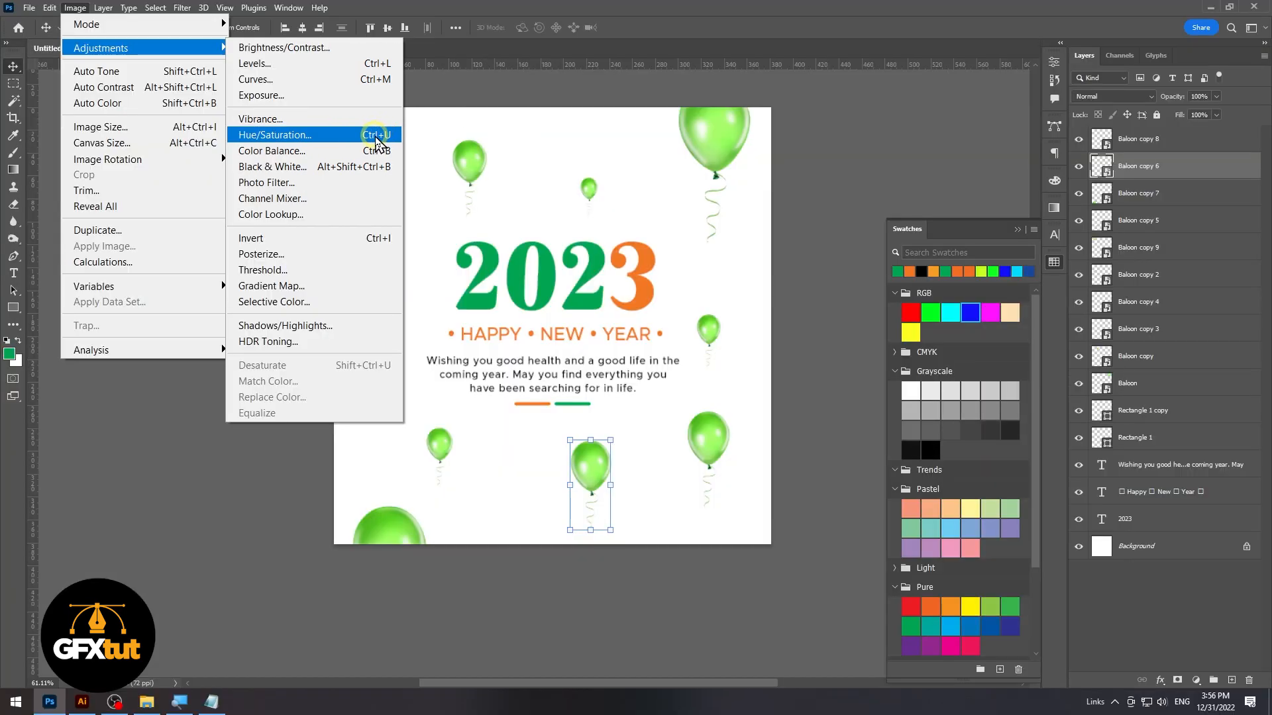
left_click(377, 136)
left_click_drag(648, 141, 840, 216)
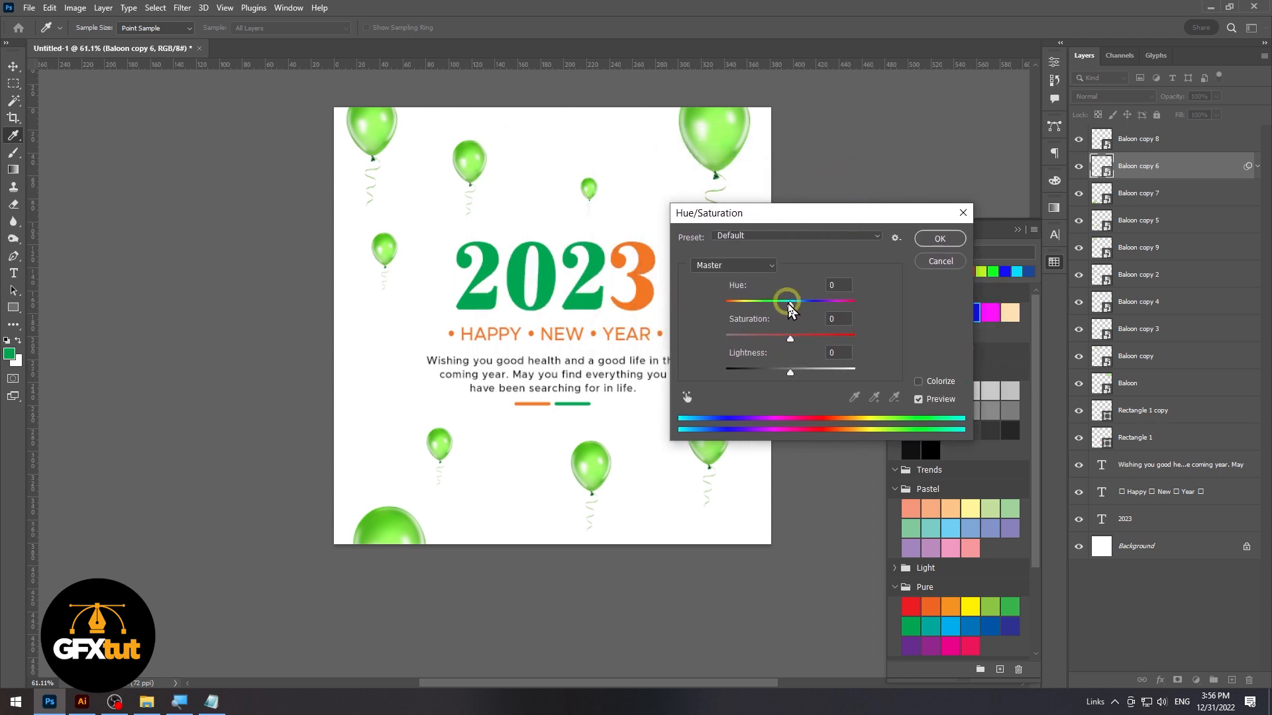
left_click_drag(791, 306, 767, 309)
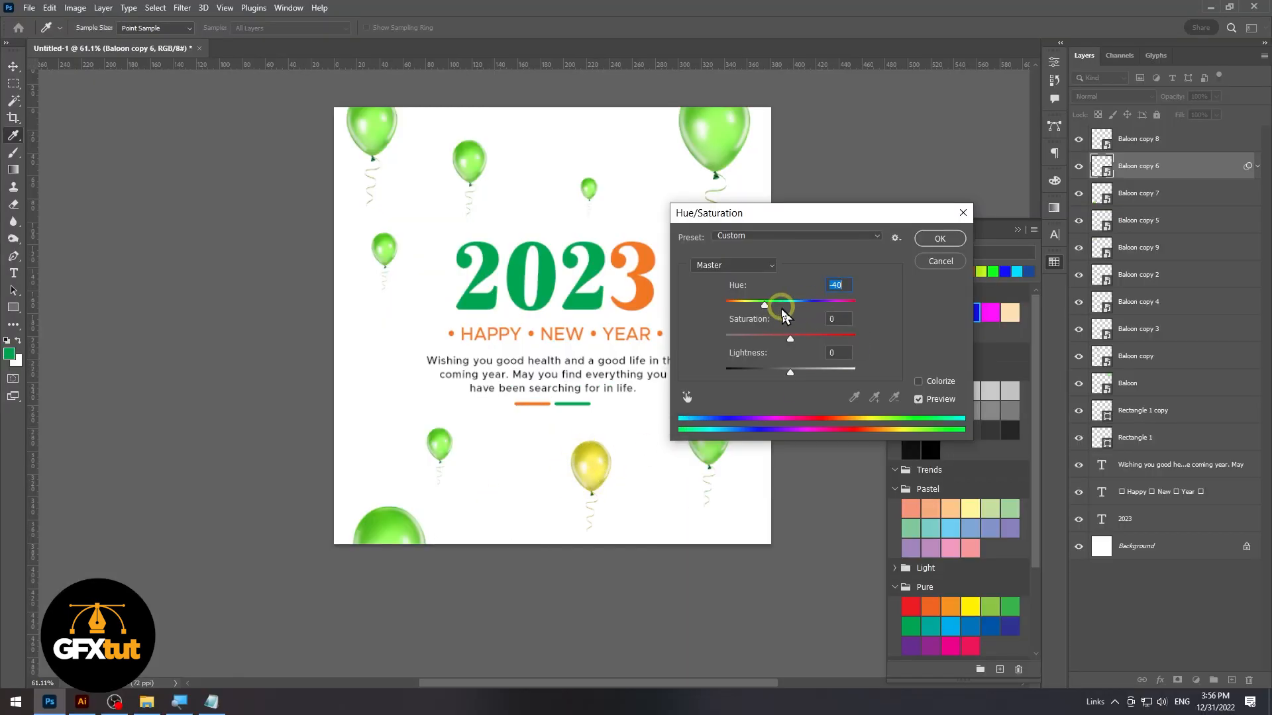
left_click_drag(762, 305, 757, 305)
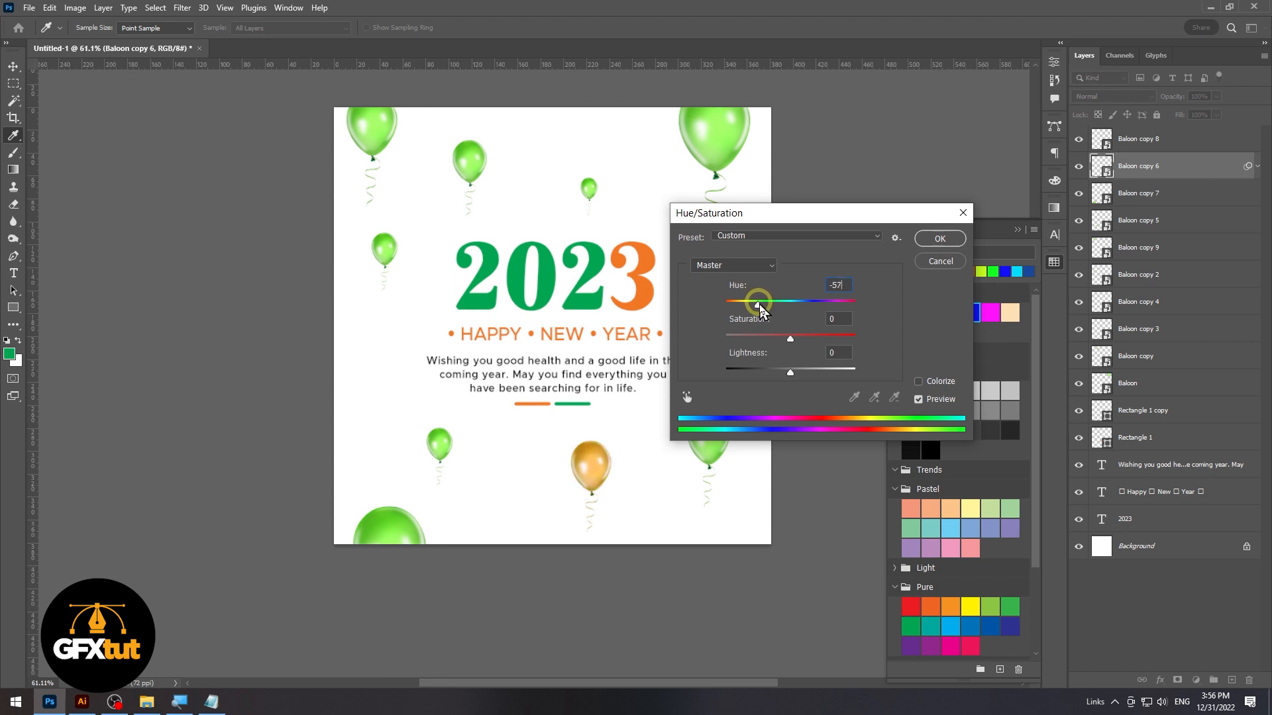
left_click(758, 305)
left_click(940, 239)
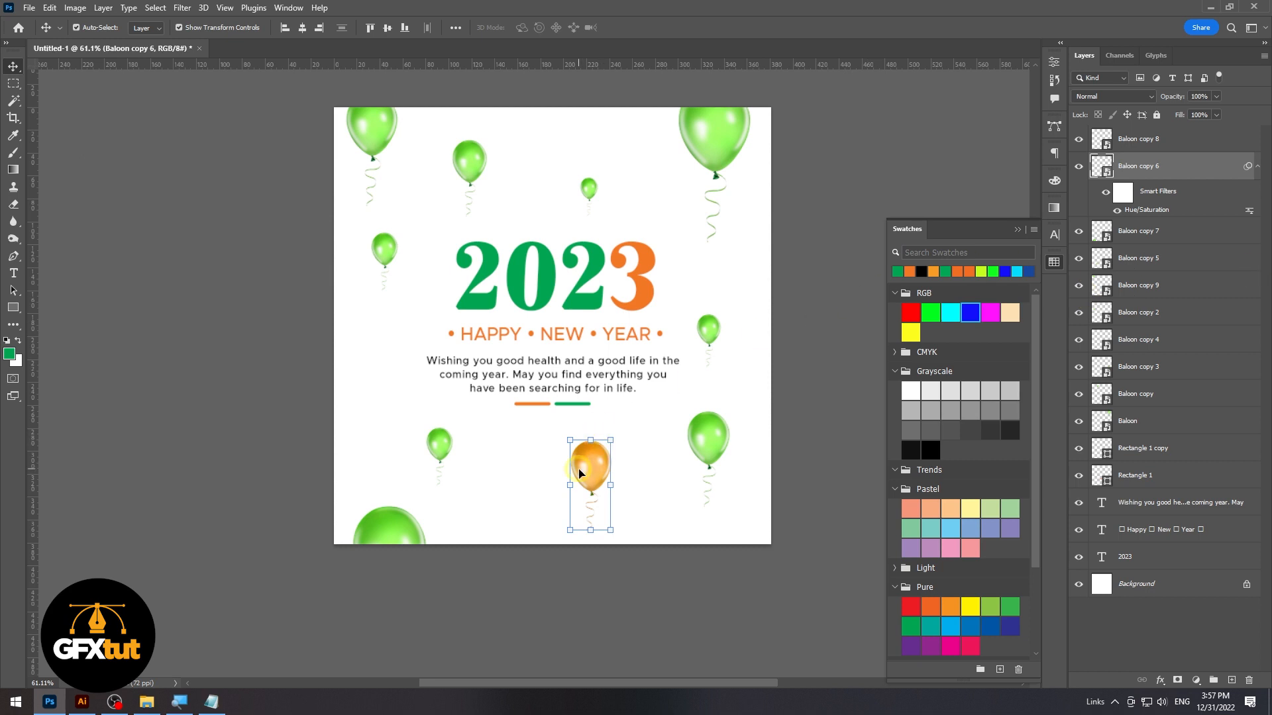
Copy the orange balloon's Hue/Saturation smart filter to the small balloon right of the text and the smallest one above the year
left_click(1177, 366)
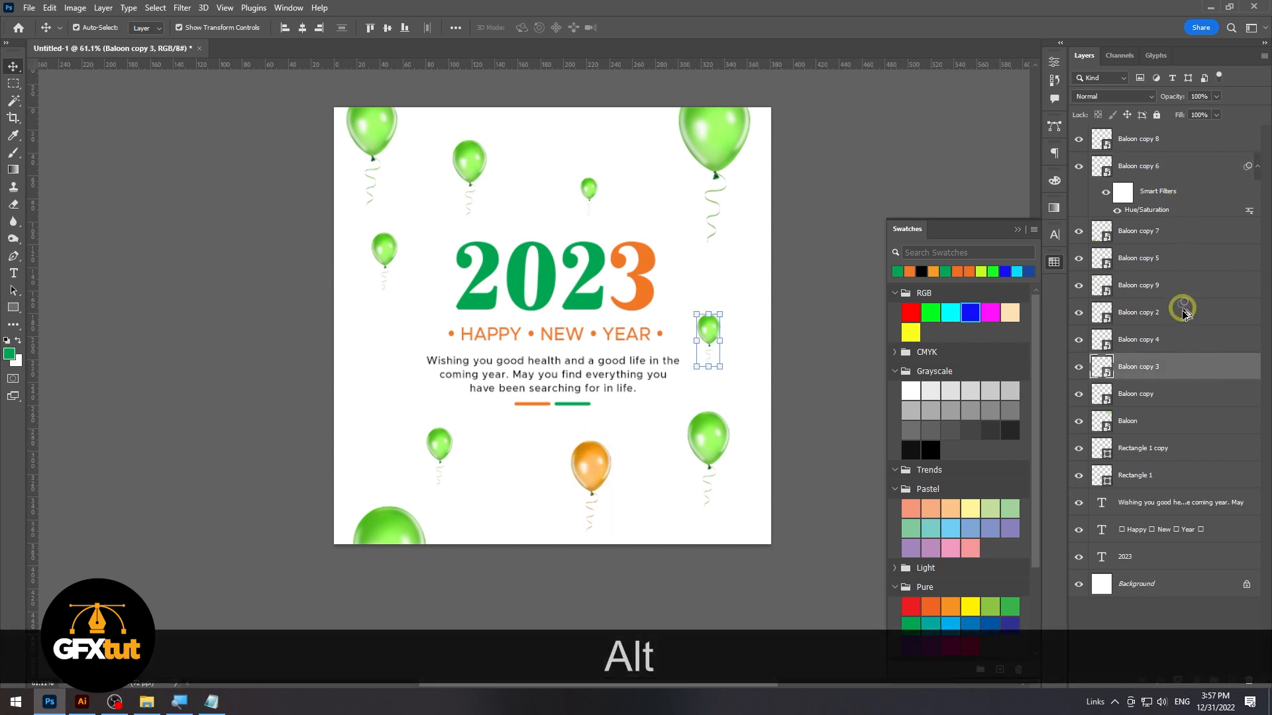
left_click_drag(1151, 374, 1151, 374)
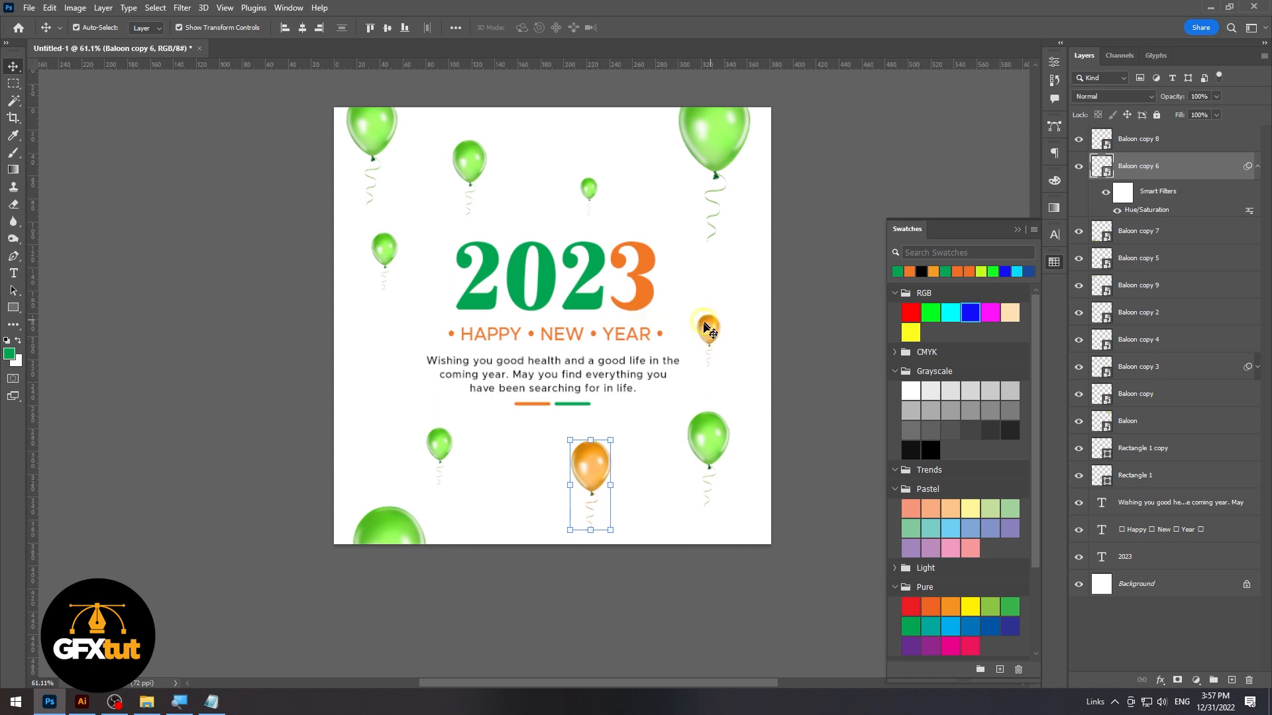
left_click(1179, 196)
left_click(472, 157)
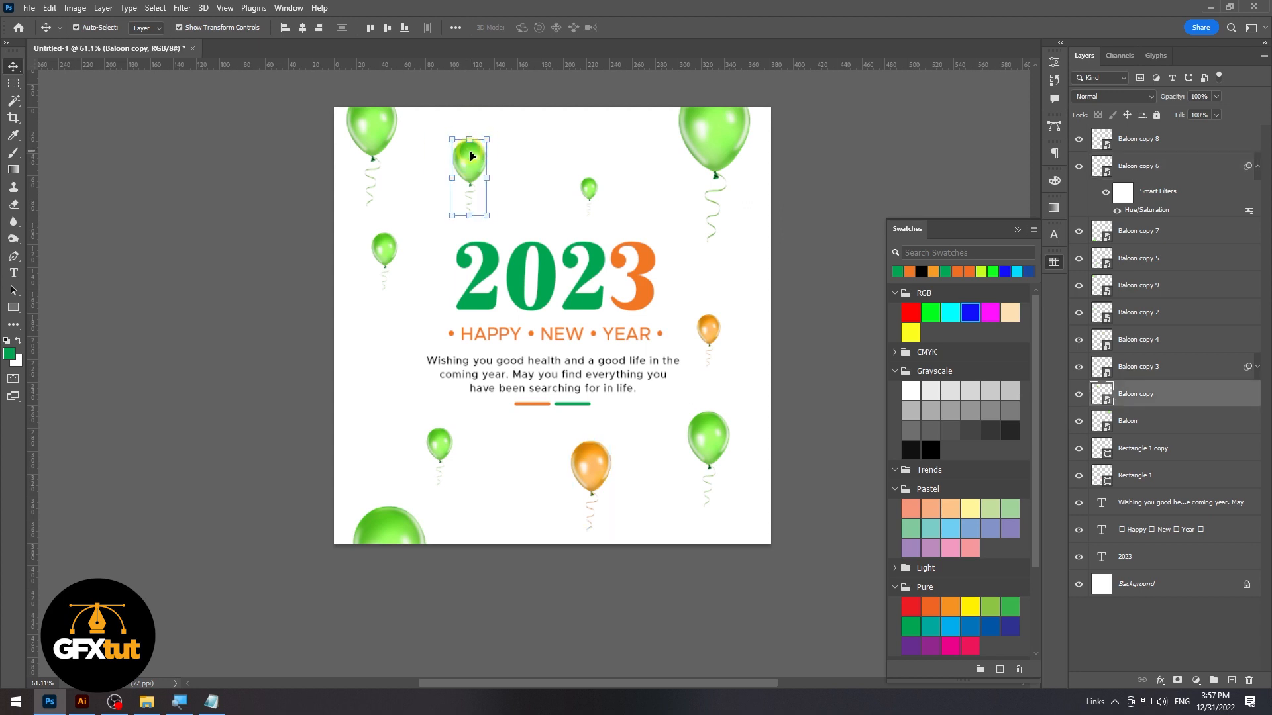
left_click(588, 191)
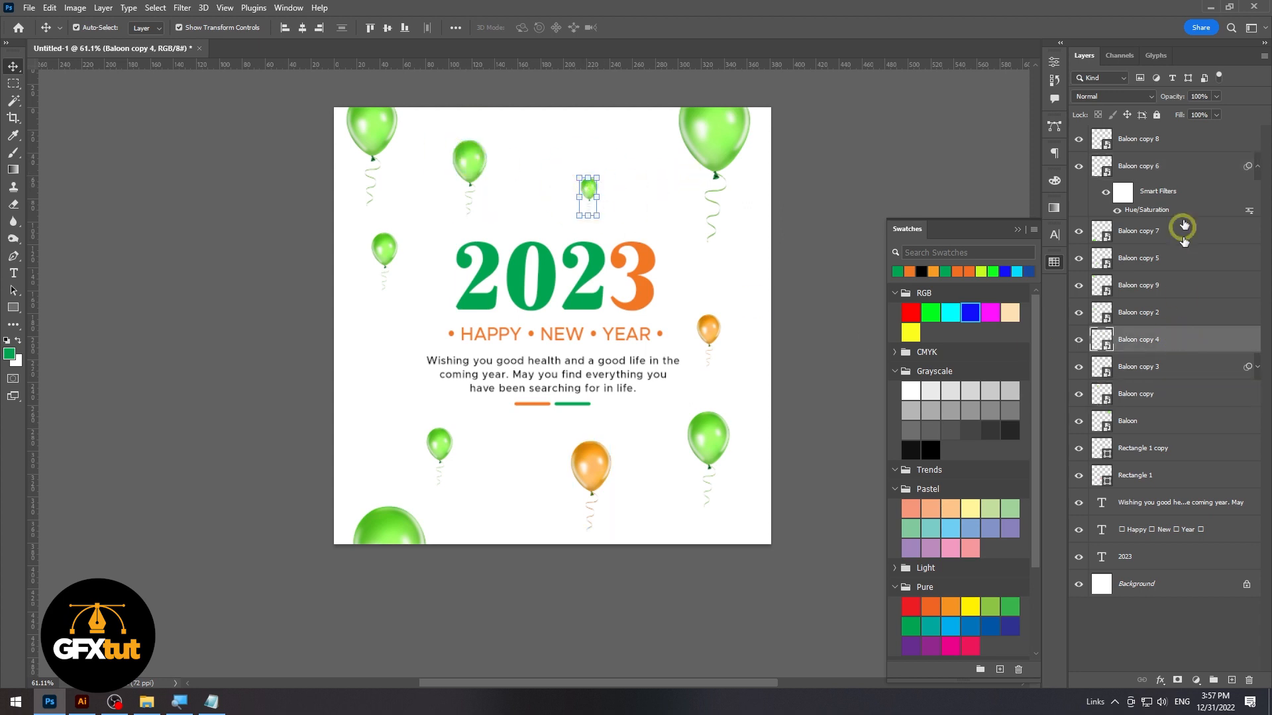
left_click_drag(1201, 197, 1164, 339)
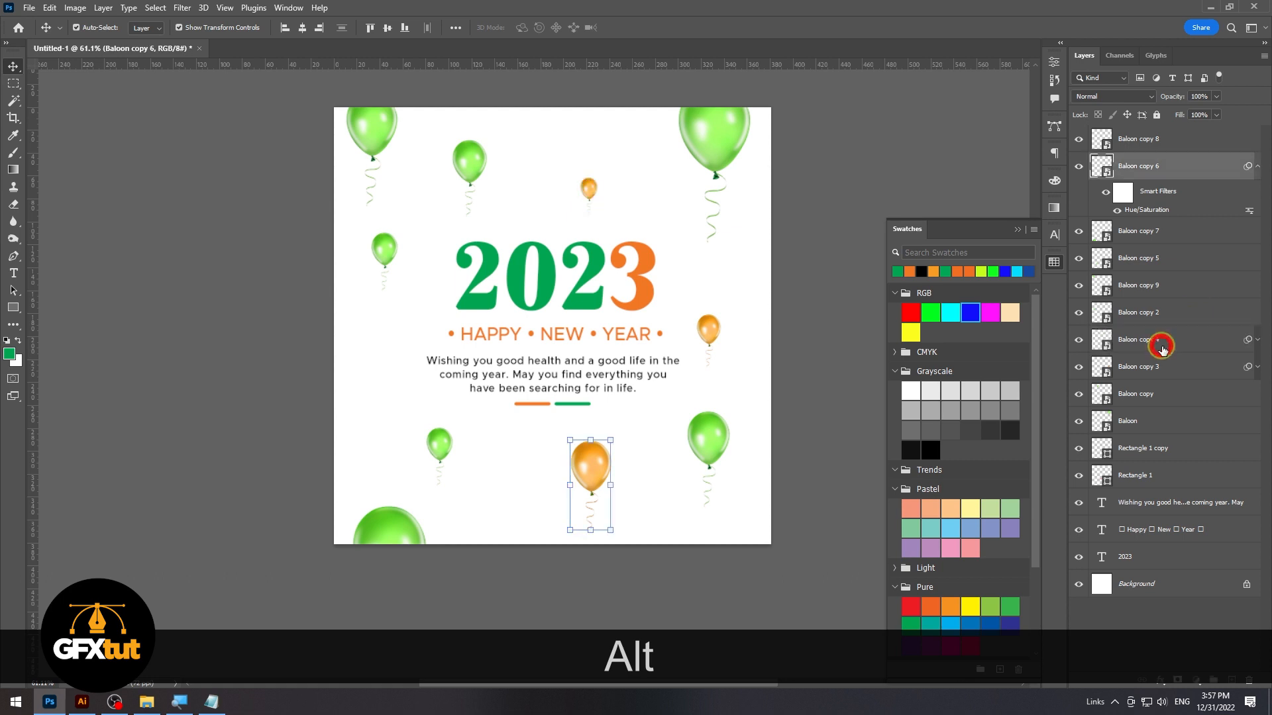
Copy the orange smart filter to the balloon left of the year and the large balloon at the page's lower left corner
left_click(384, 245)
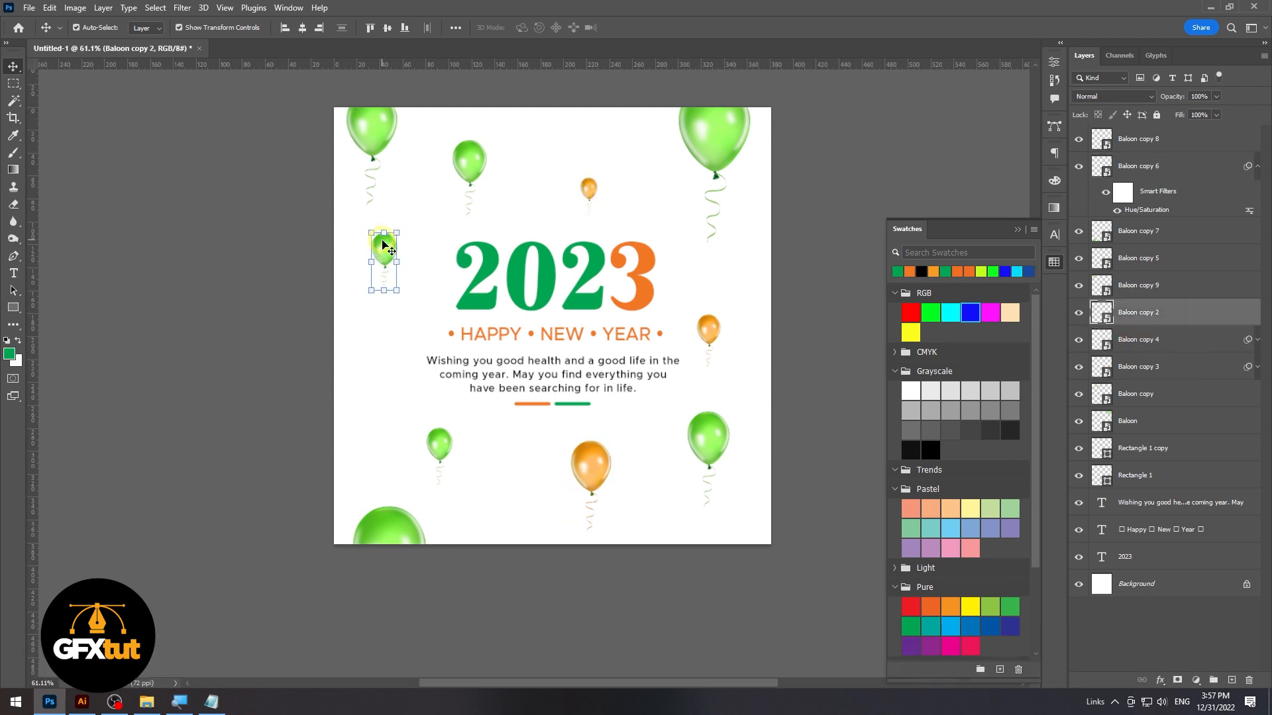
left_click_drag(1194, 192, 1164, 321)
left_click(440, 443)
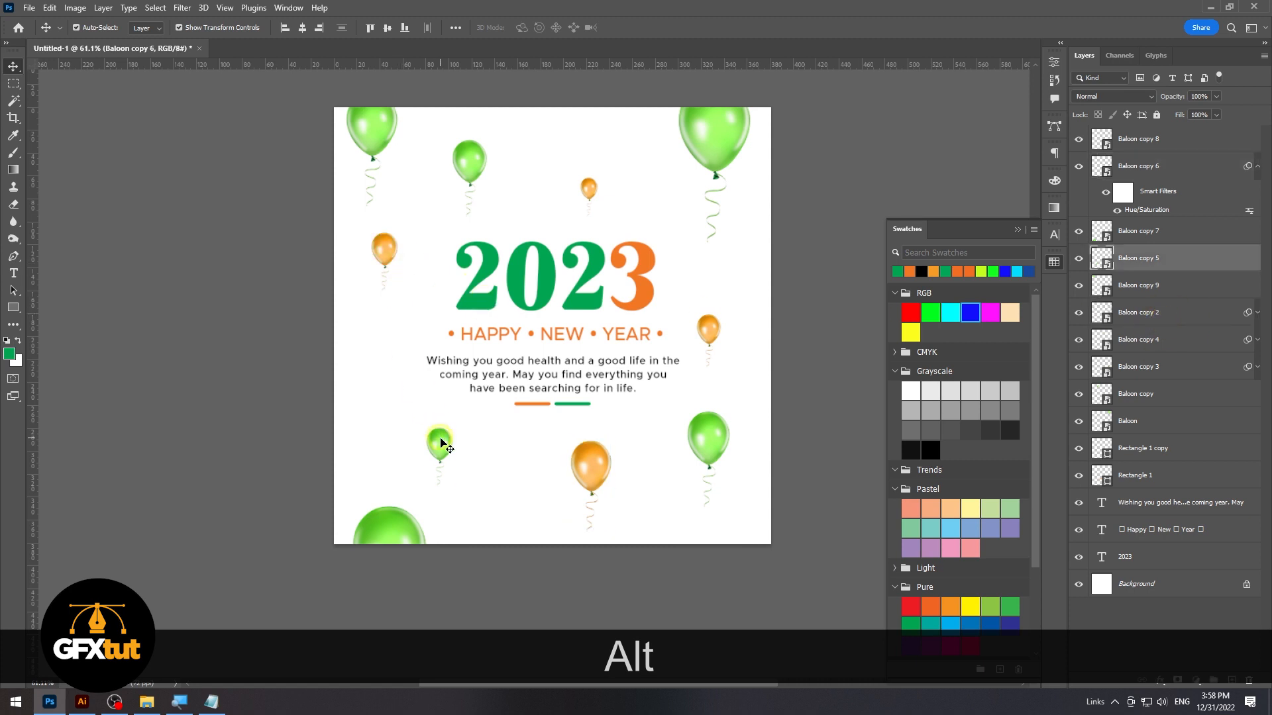
left_click(408, 514)
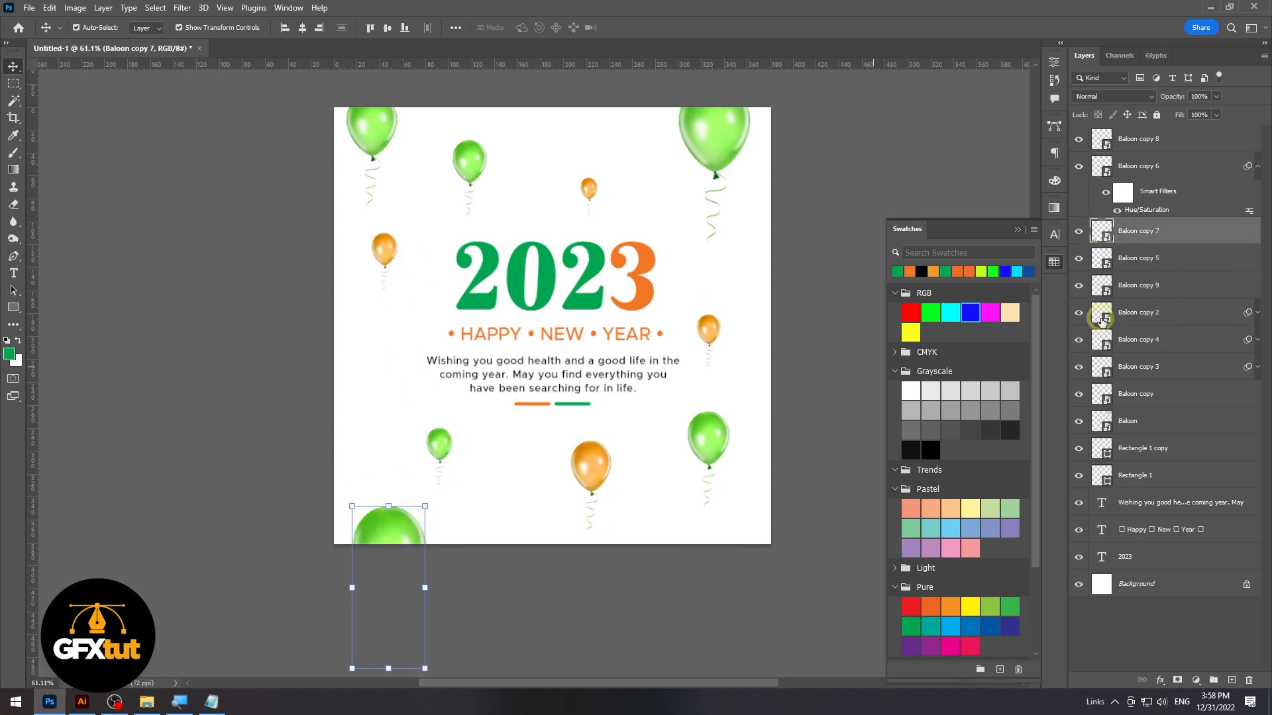
left_click_drag(1164, 193, 1171, 233)
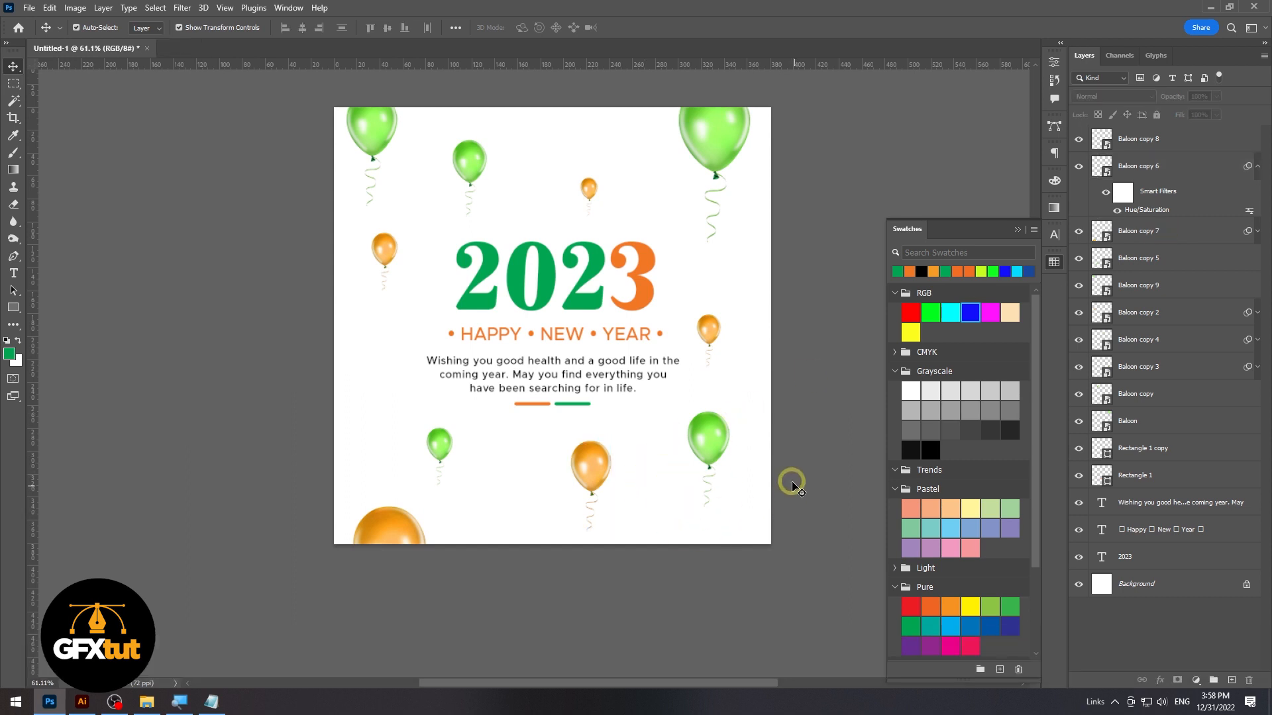
Nudge the upper left corner balloon up and right, then enlarge the lower right green balloon and shift it slightly left
left_click(471, 169)
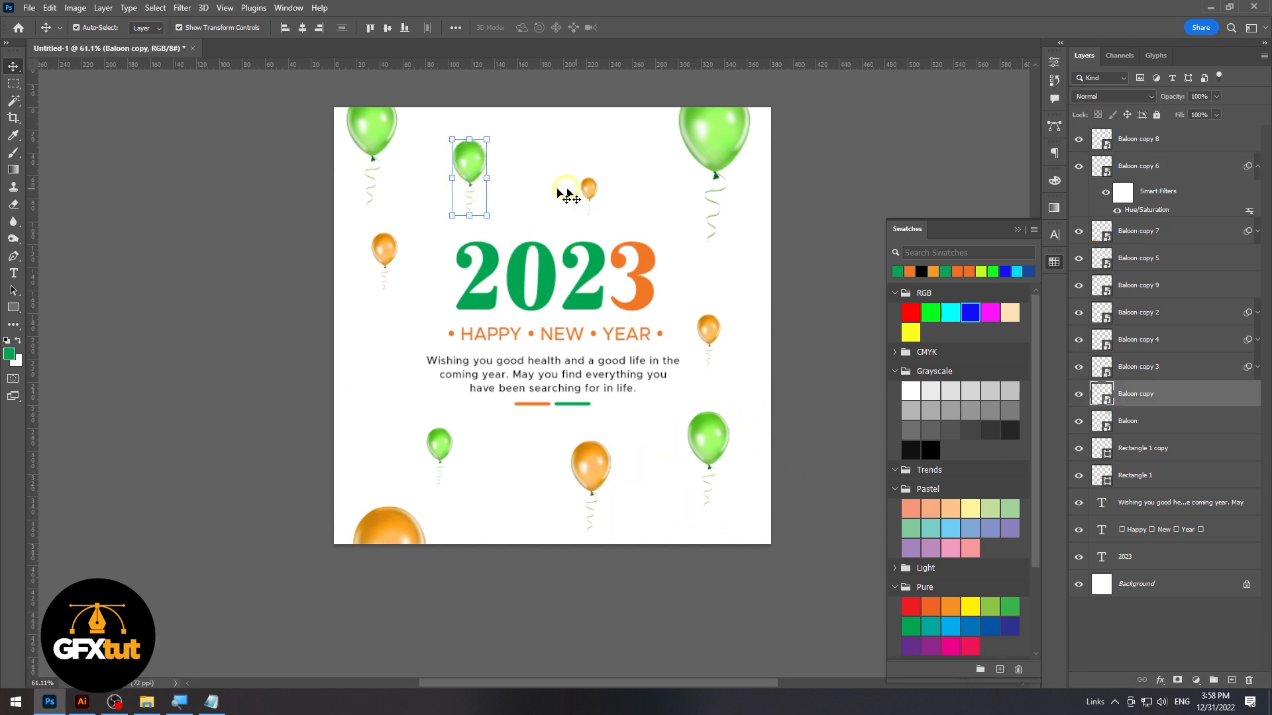
left_click_drag(384, 132, 389, 124)
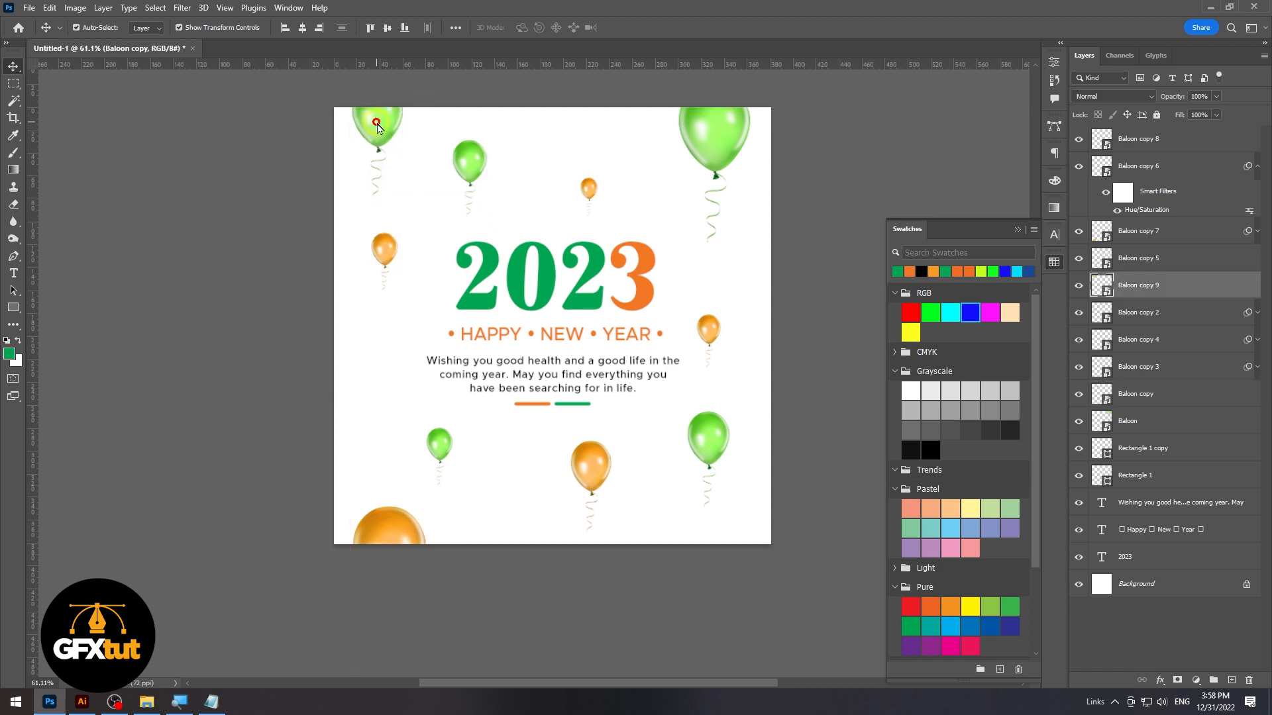
left_click(710, 502)
left_click_drag(707, 528, 715, 548)
double_click(705, 443)
left_click_drag(705, 443, 688, 436)
Apply a Gaussian Blur with a 3.7 pixel radius to the enlarged green balloon at the page's lower right
left_click(183, 8)
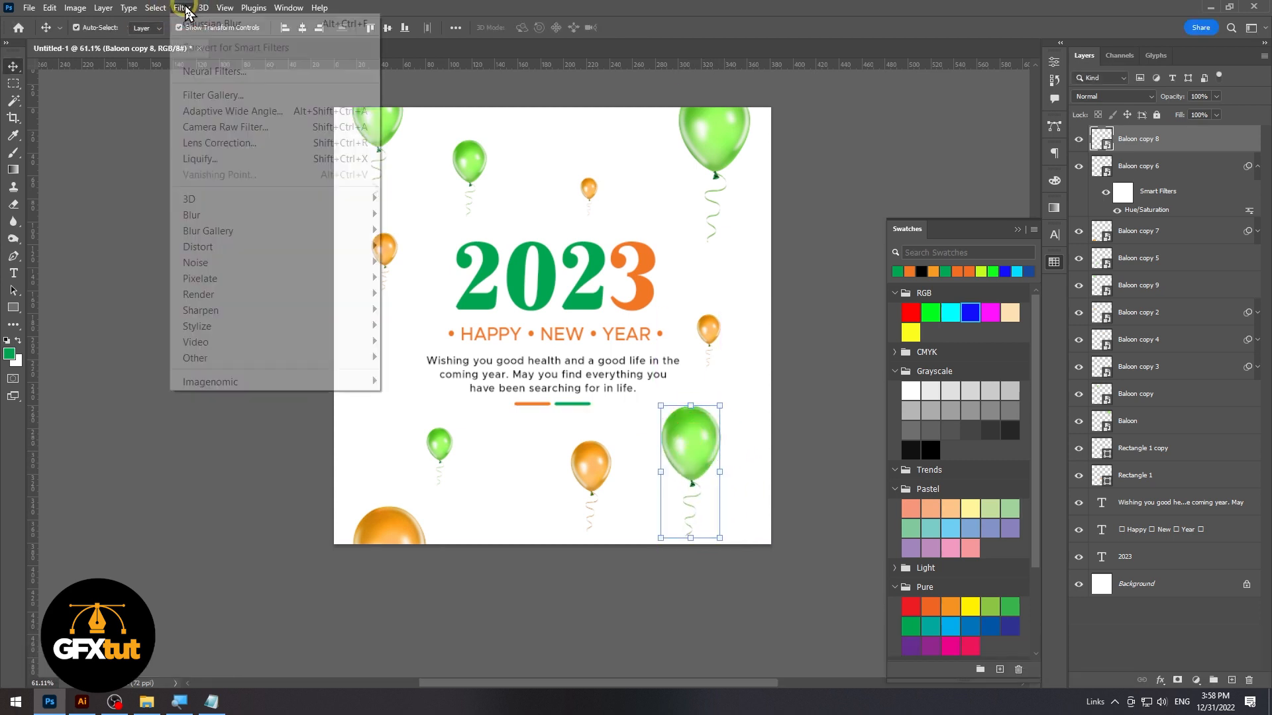
left_click(279, 215)
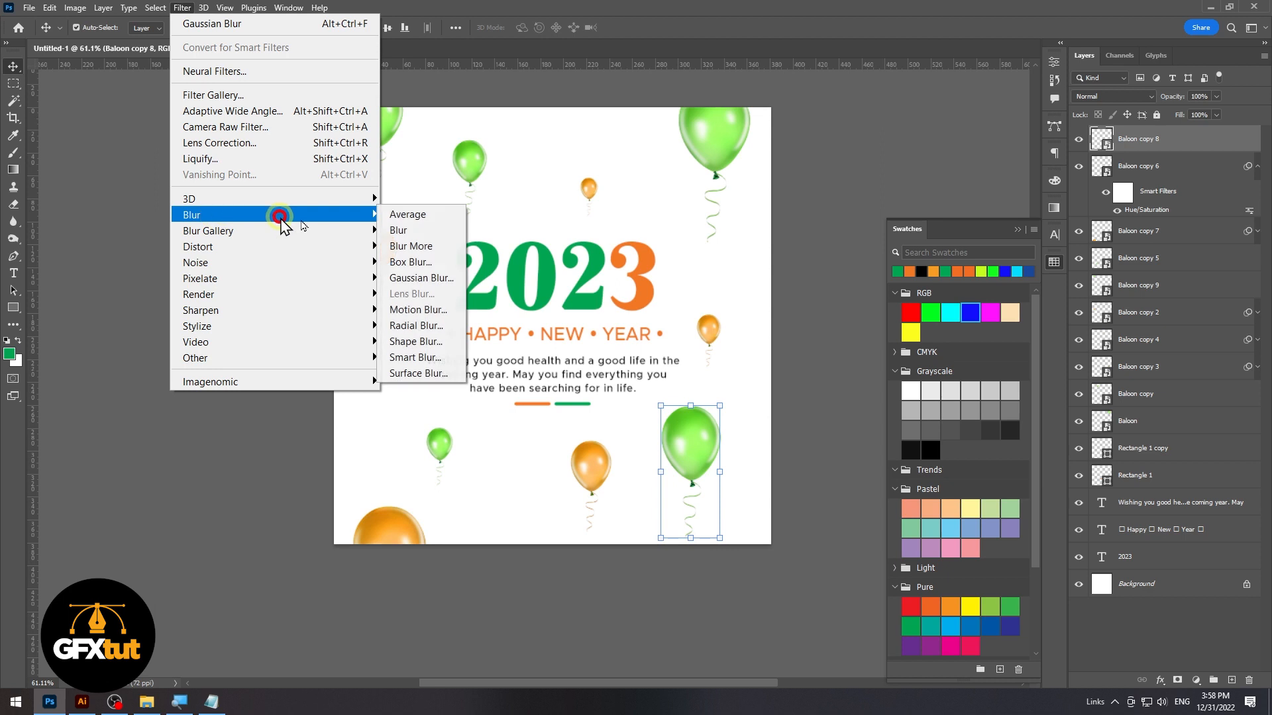
left_click(430, 281)
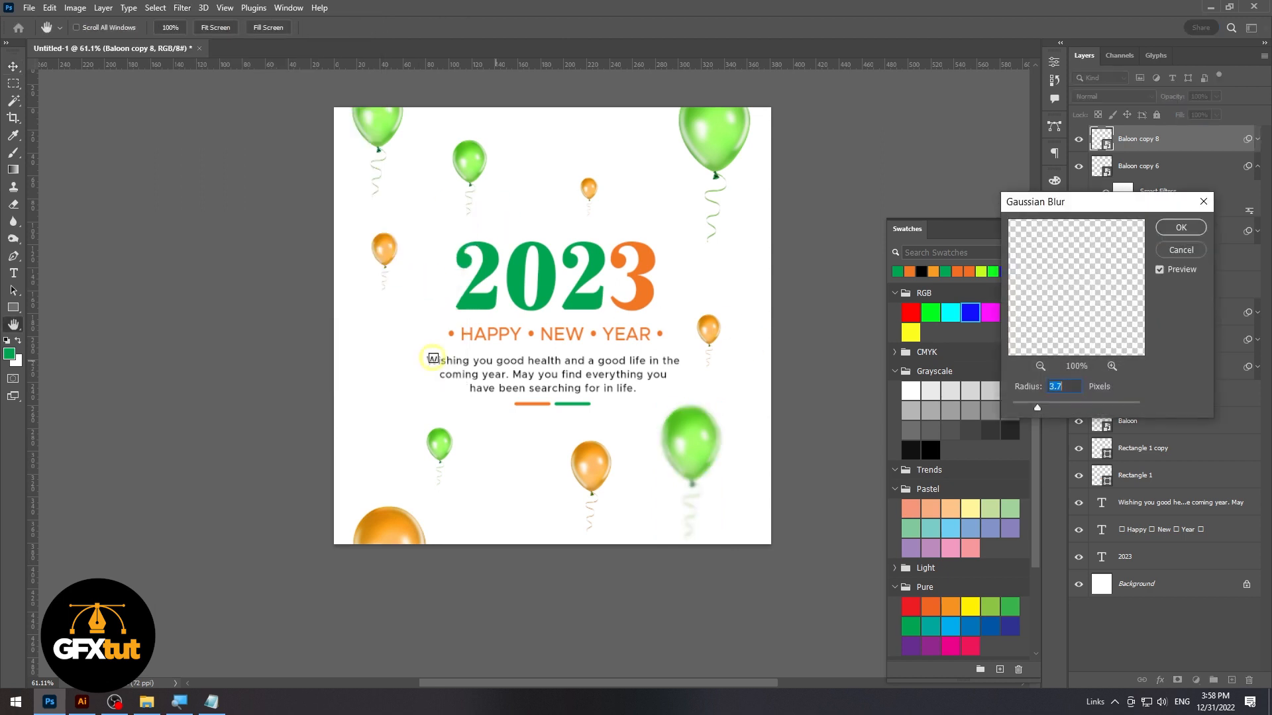
left_click(1176, 228)
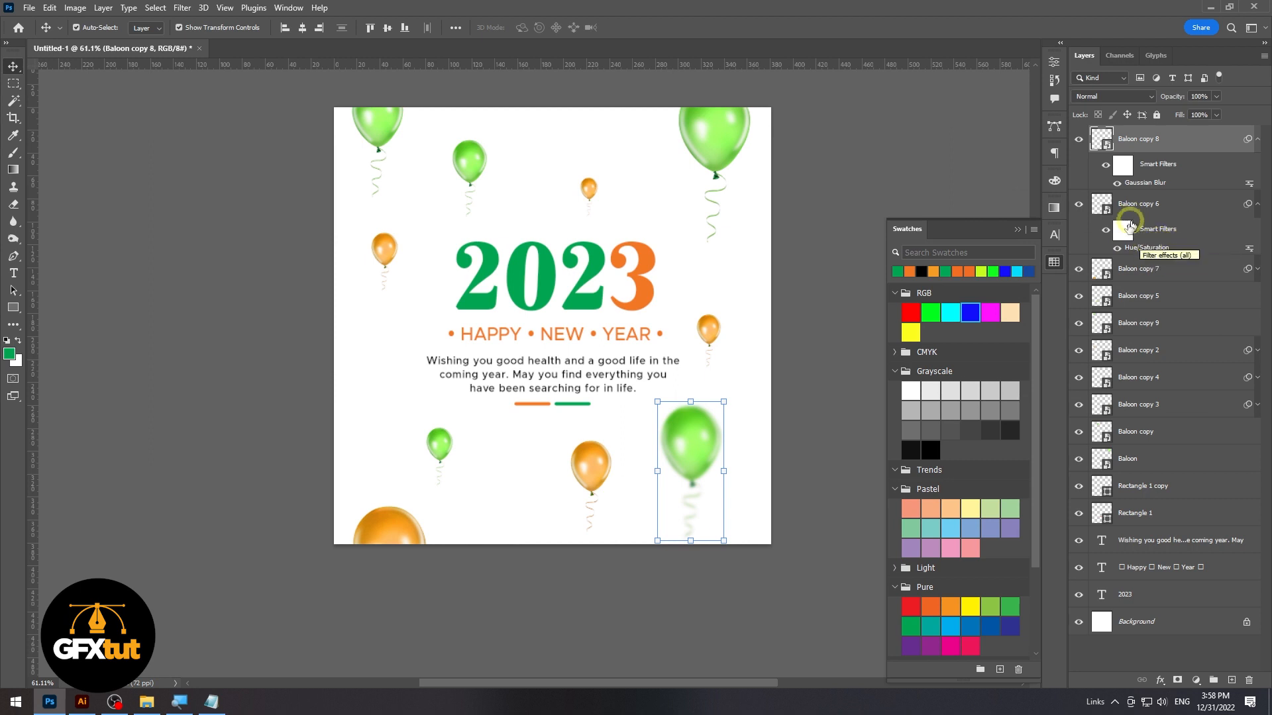
Apply a 3.7 pixel Gaussian Blur to the large orange balloon at the page's lower left corner
left_click(441, 461)
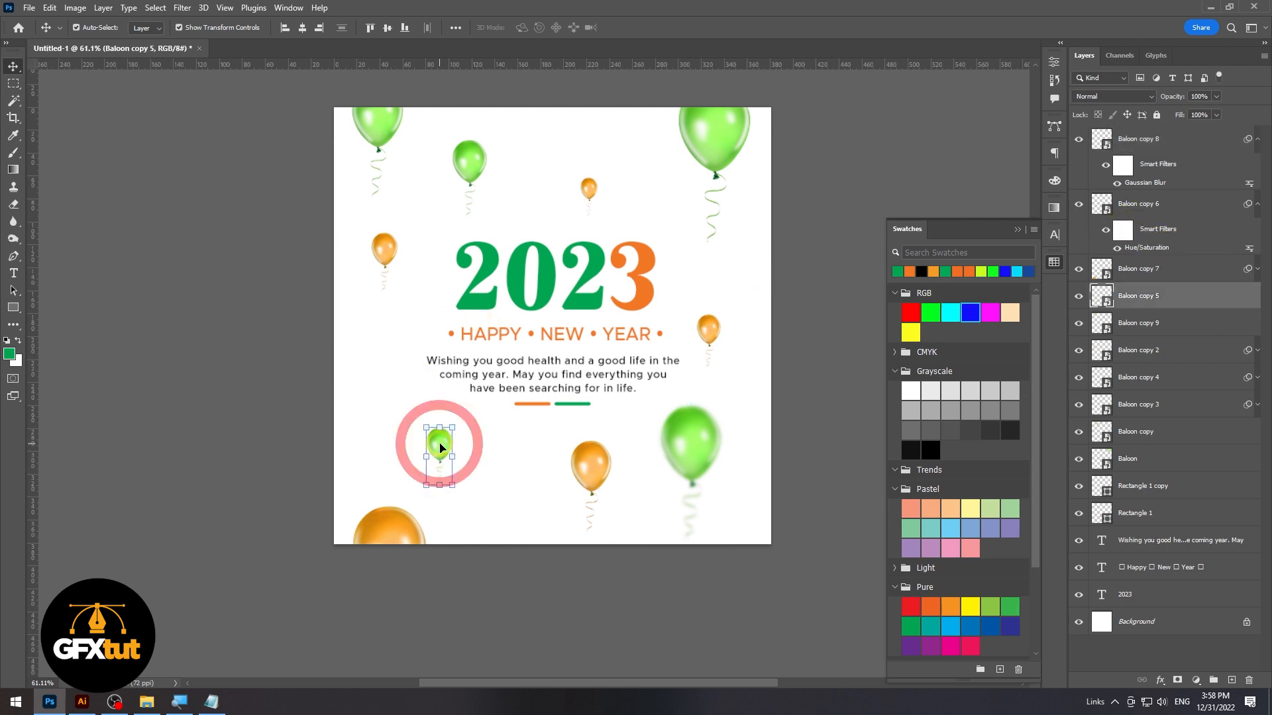
left_click(382, 547)
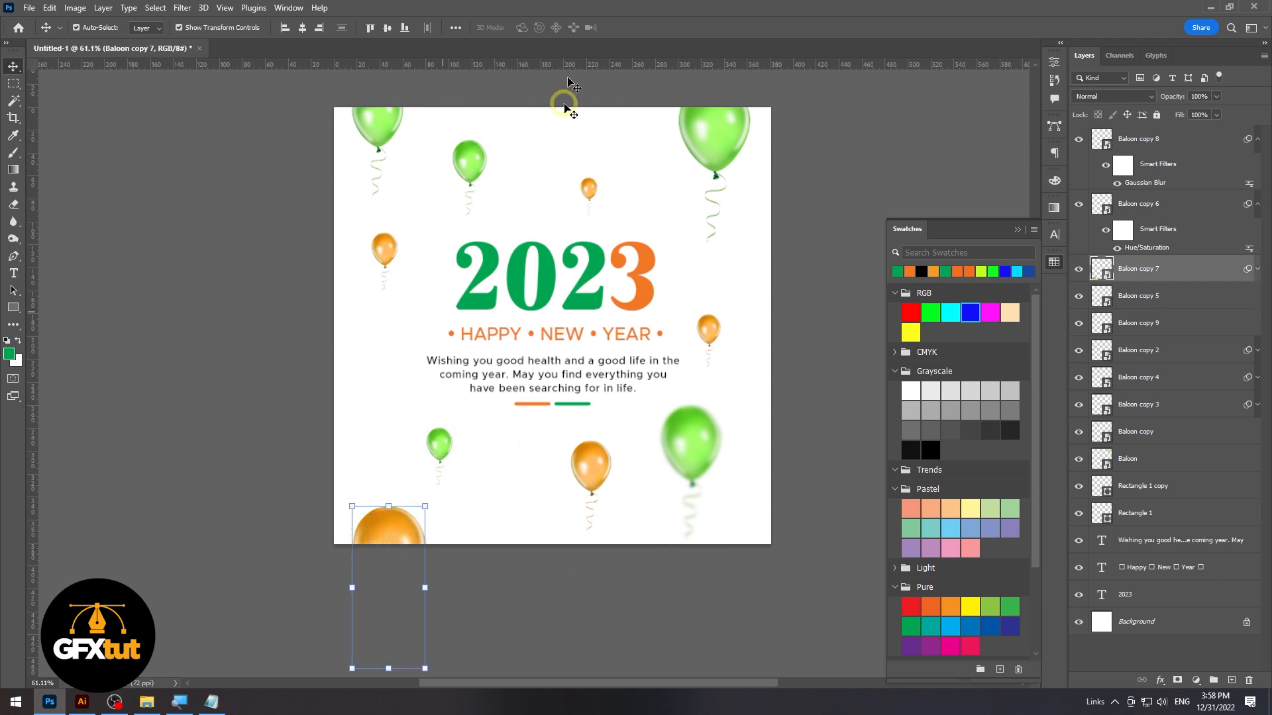
left_click(183, 8)
left_click(221, 25)
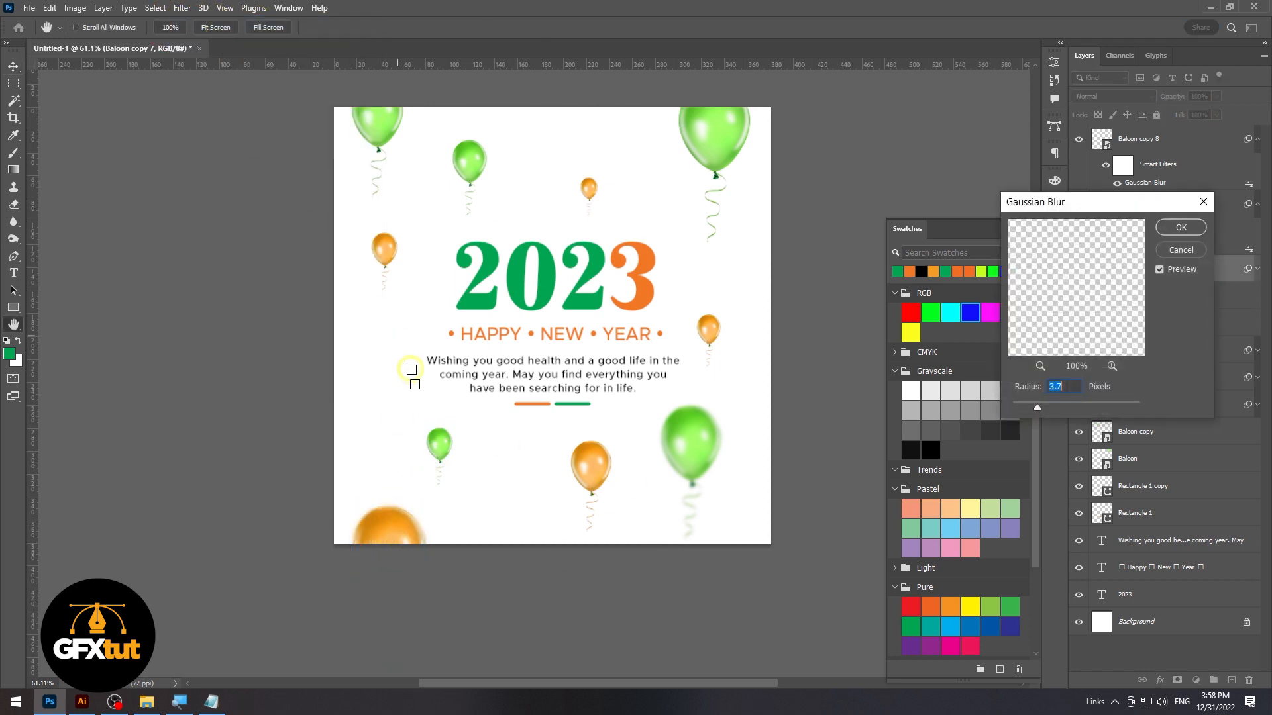
left_click(1182, 228)
Lower the opacity of the small orange balloon above the year to 53% and the orange balloon below the text to 37%
left_click(592, 192)
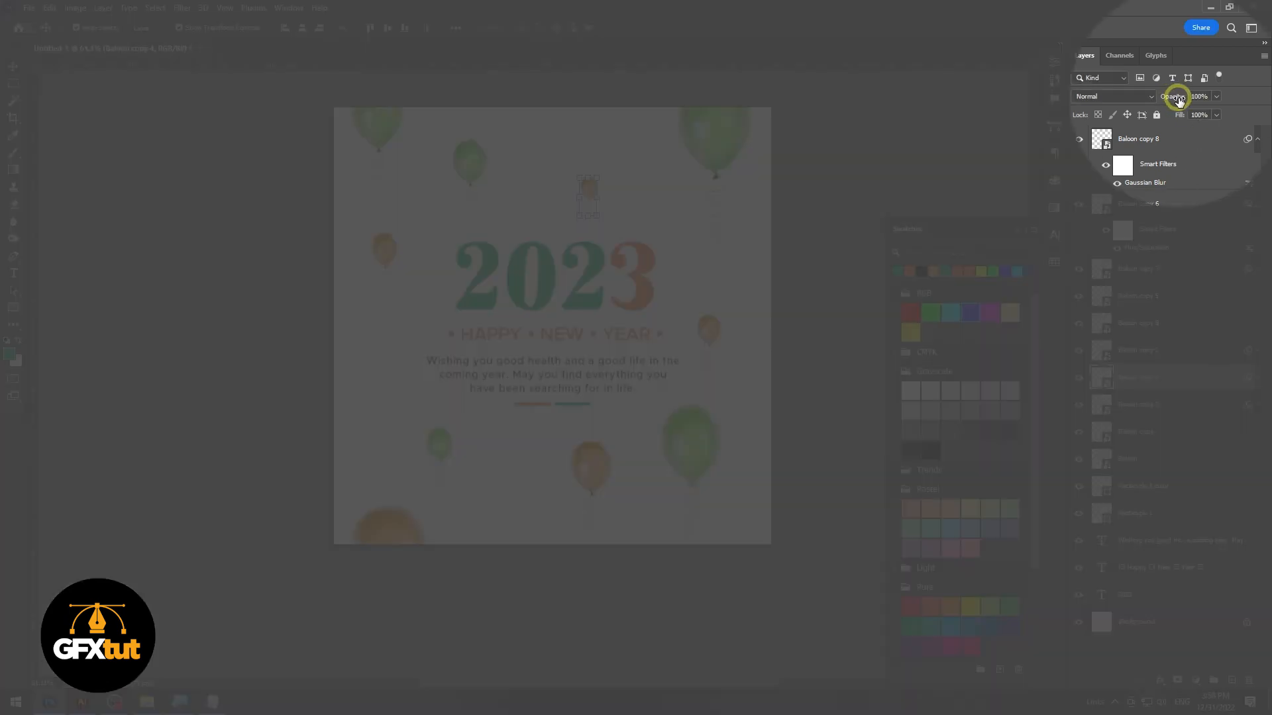
left_click_drag(1178, 100, 1145, 99)
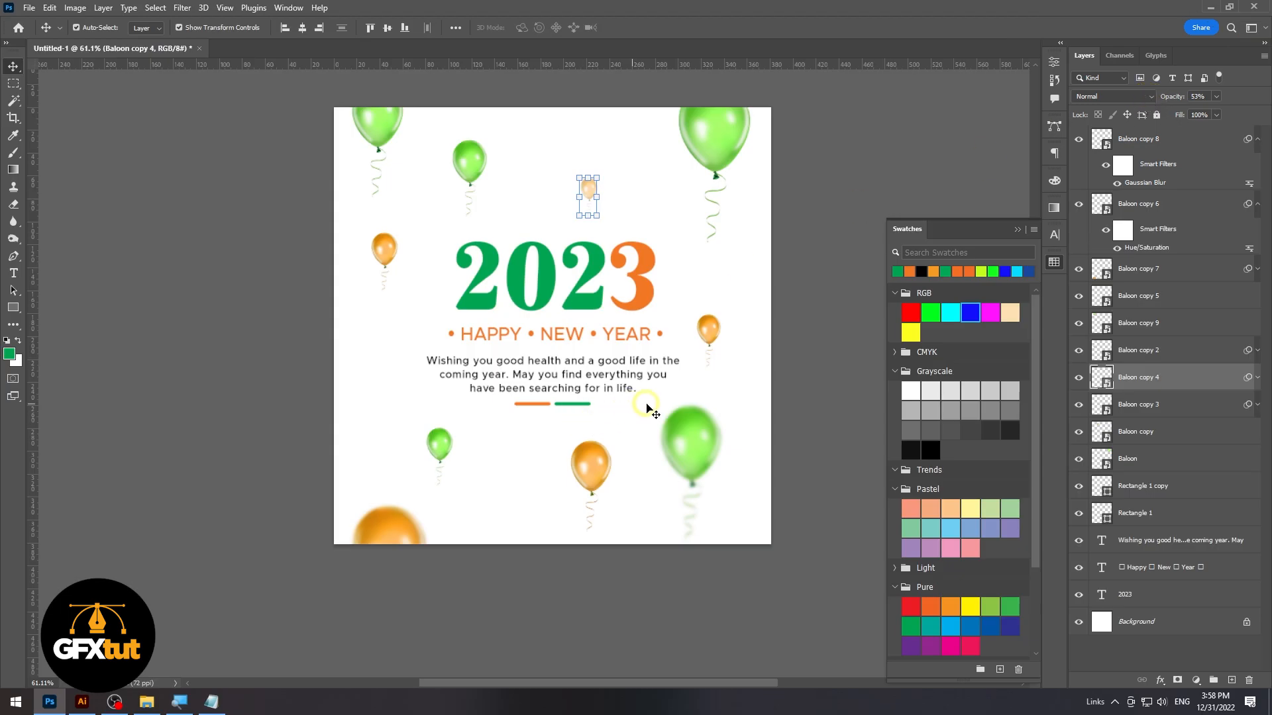
left_click(808, 299)
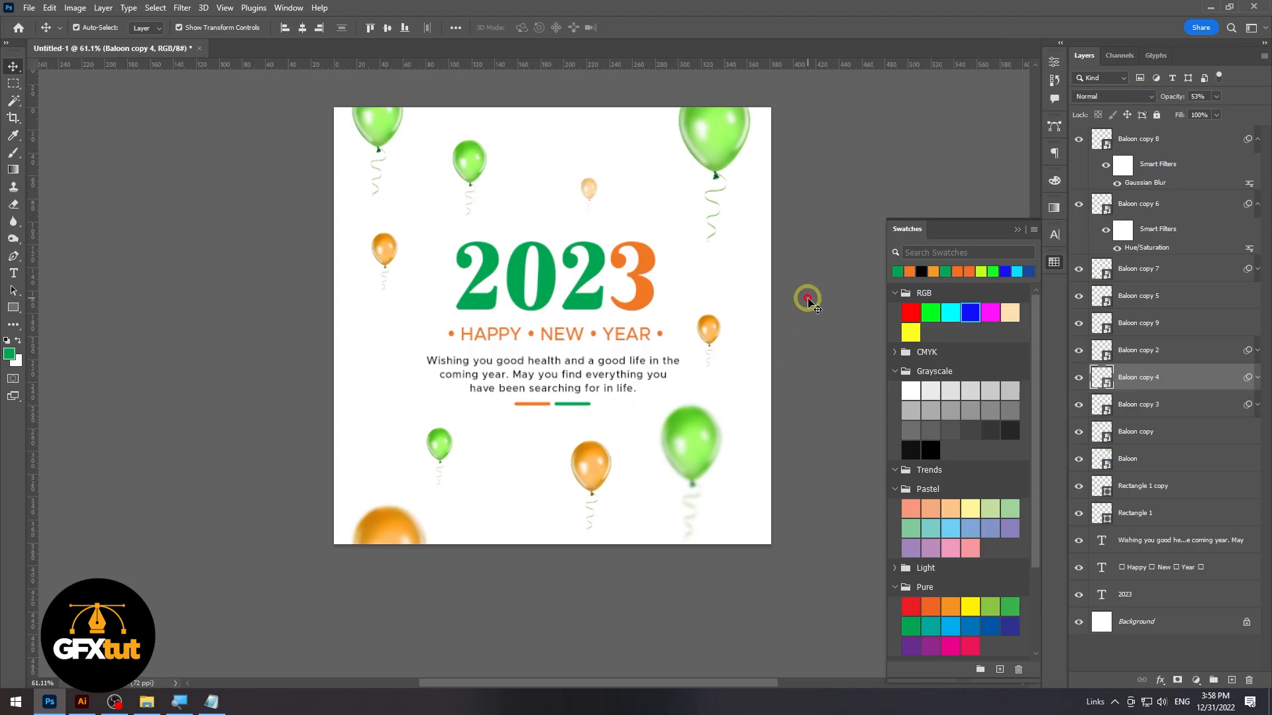
left_click(595, 474)
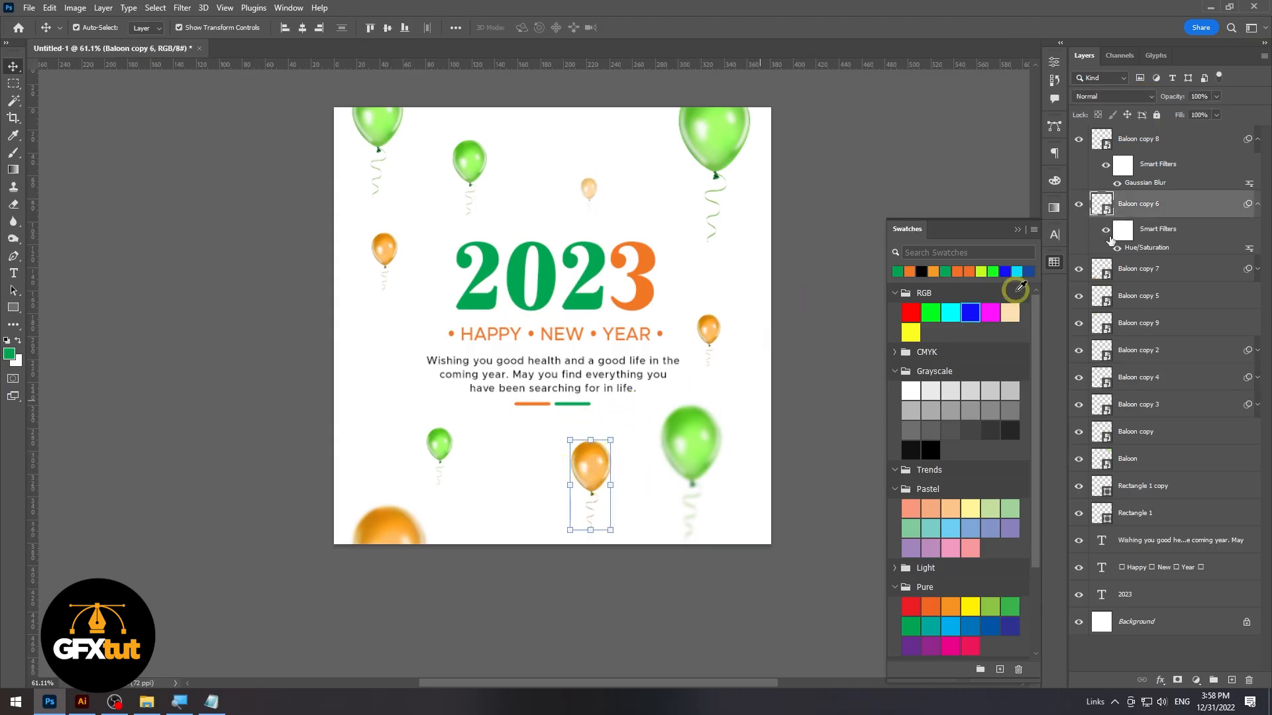
left_click_drag(1198, 95, 1134, 100)
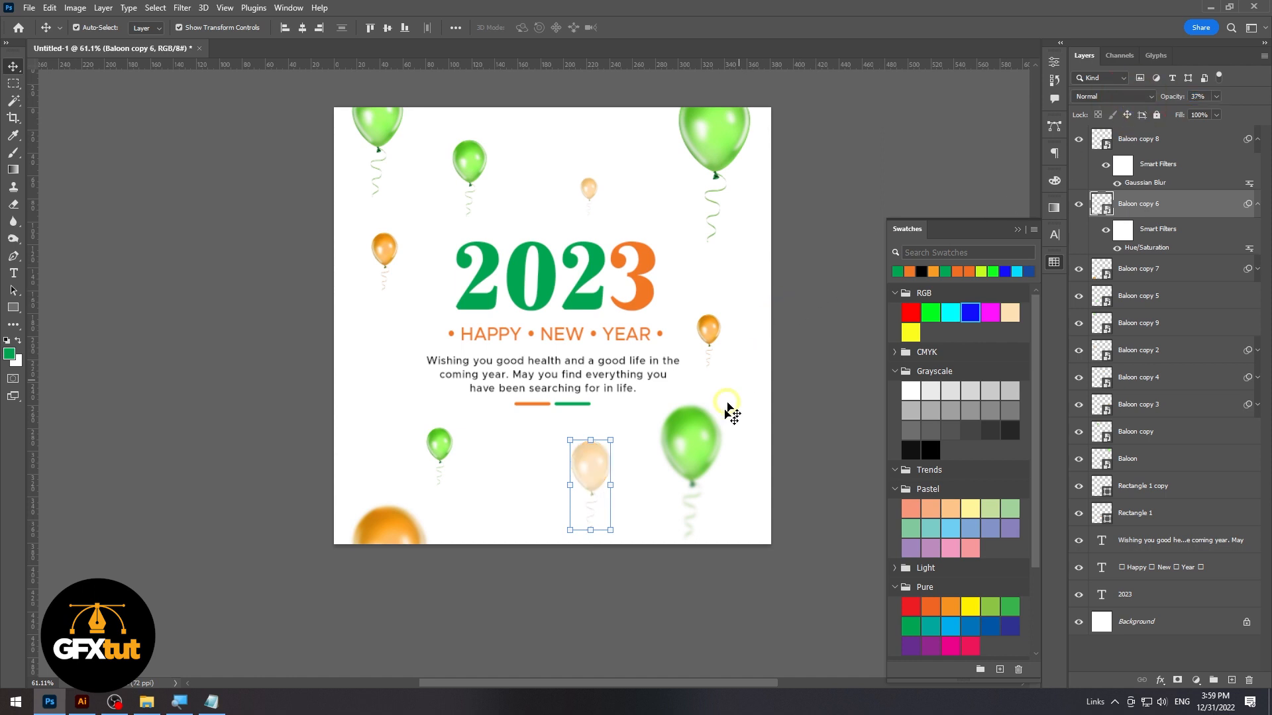
Move the blurred green balloon down and right toward the page's lower right corner so its string runs past the edge
left_click(697, 455)
left_click_drag(694, 456, 699, 456)
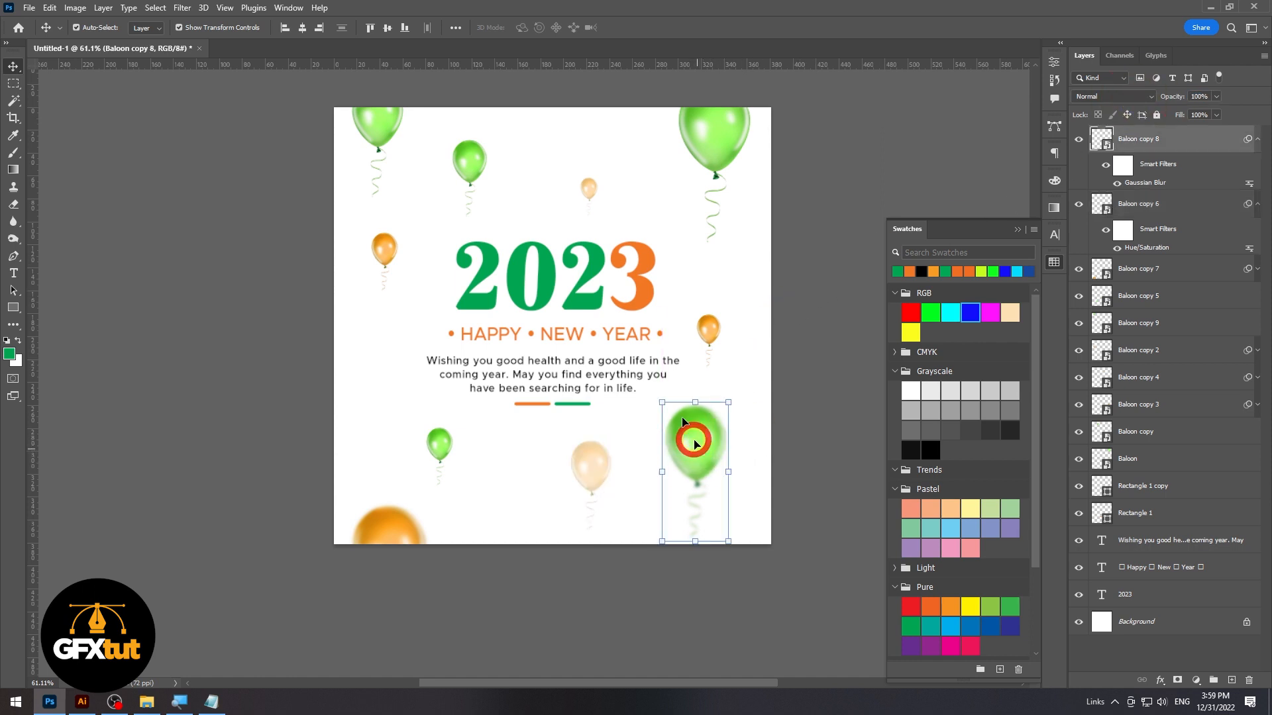
left_click(469, 175)
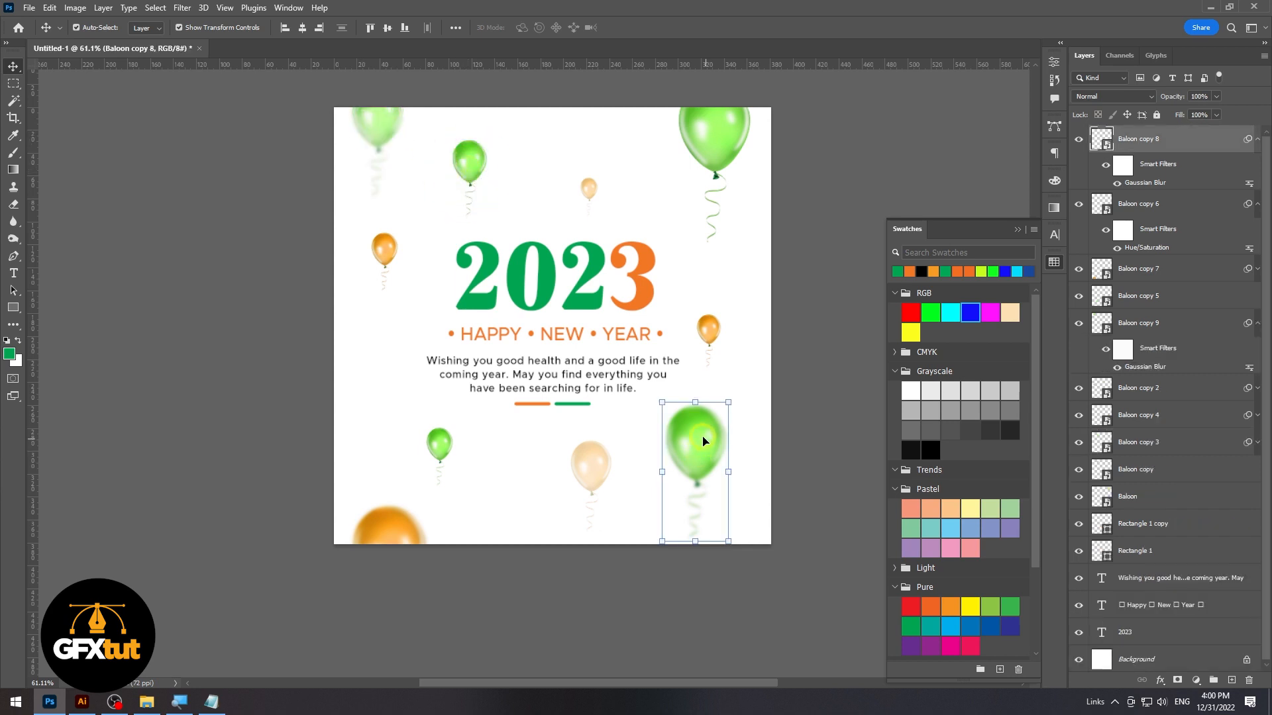
left_click_drag(702, 439, 722, 475)
left_click(835, 389)
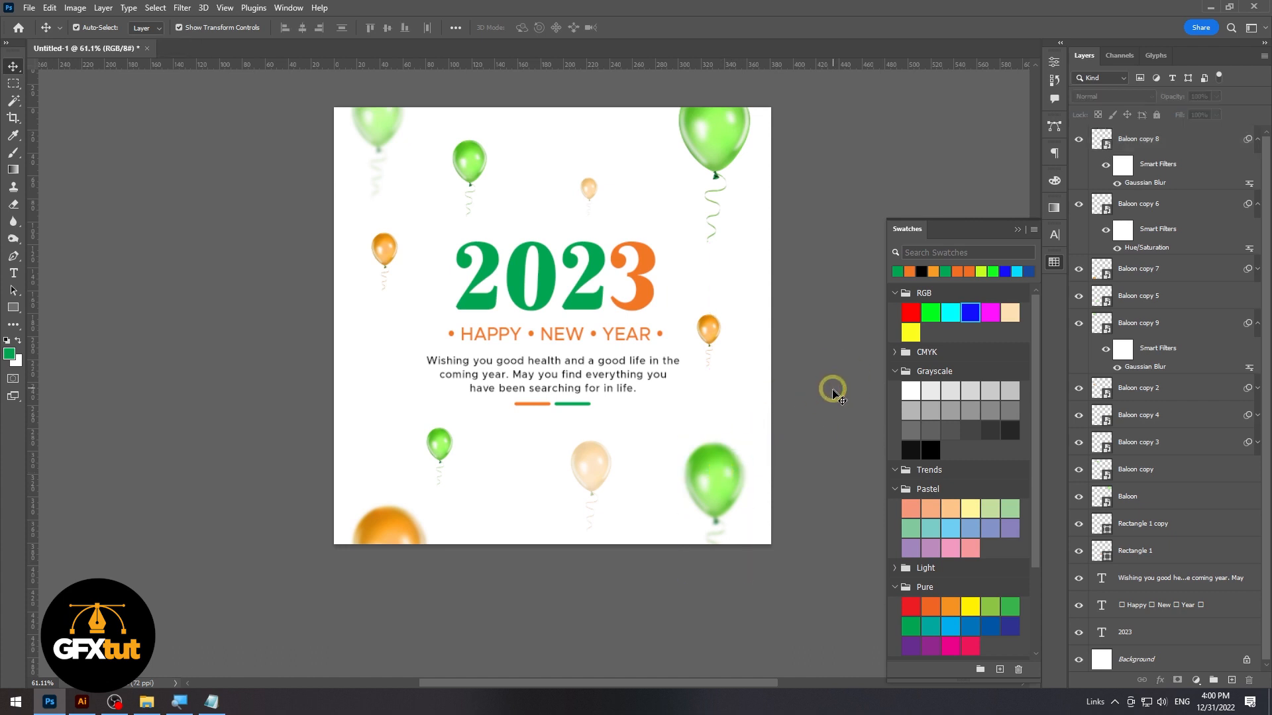
Reposition the smaller balloons: the upper green one slightly right, the orange one beside the text up, and the lower left green one outward
left_click_drag(472, 163, 490, 163)
left_click(645, 170)
left_click_drag(708, 329, 715, 318)
left_click(832, 327)
mouse_move(421, 454)
left_mouse_down()
mouse_move(408, 428)
mouse_move(398, 443)
left_mouse_up()
left_click(616, 528)
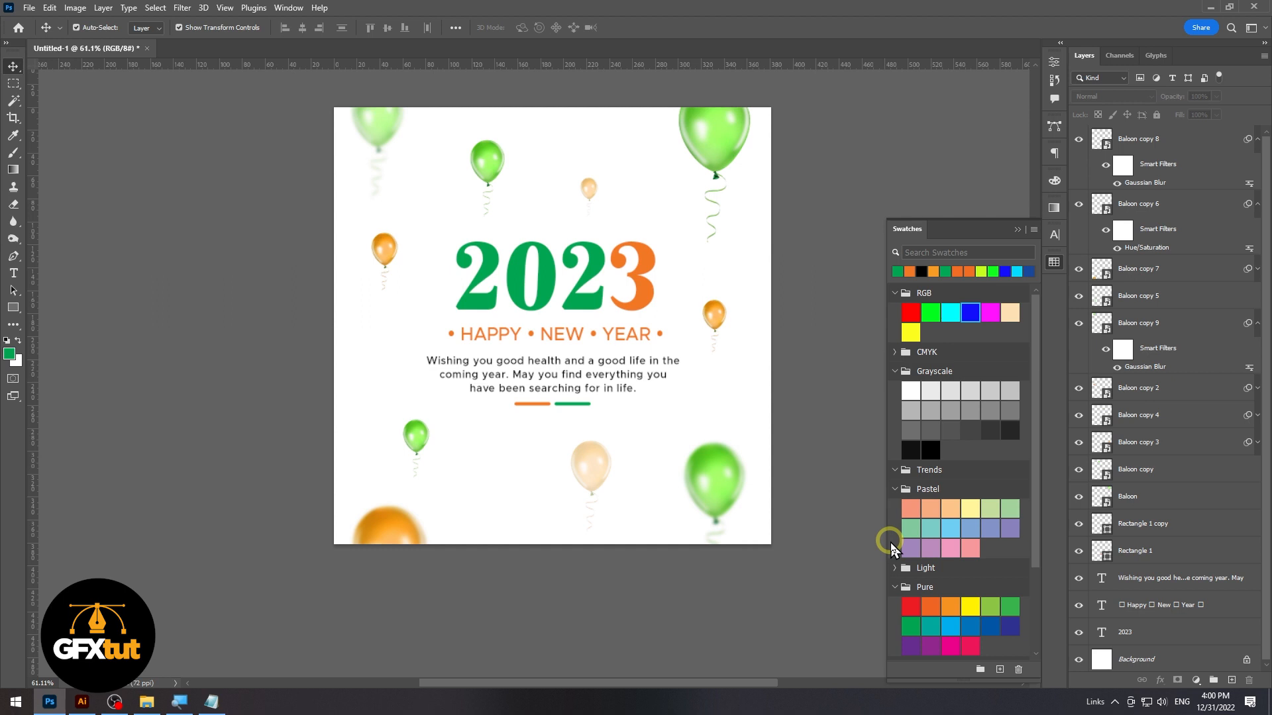
Add a Solid Color fill layer in pale mint green dffdee directly above the Background layer
left_click(1159, 659)
left_click(1195, 680)
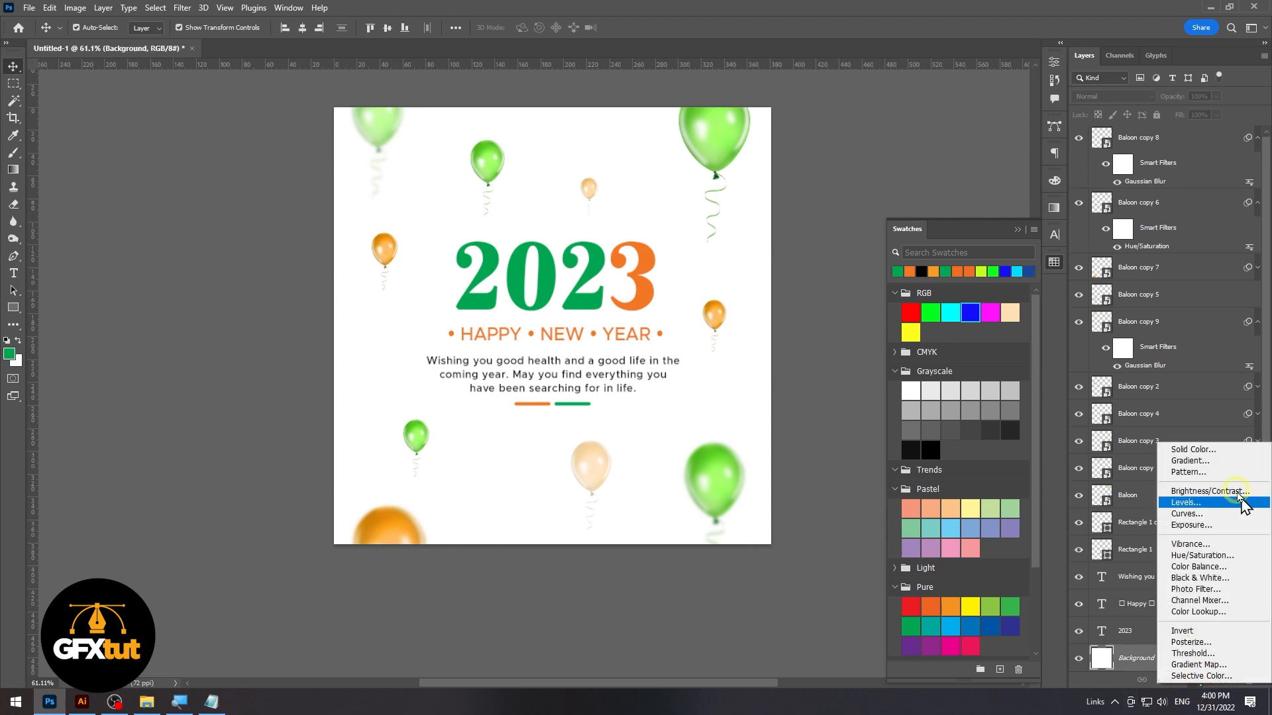
left_click(1192, 450)
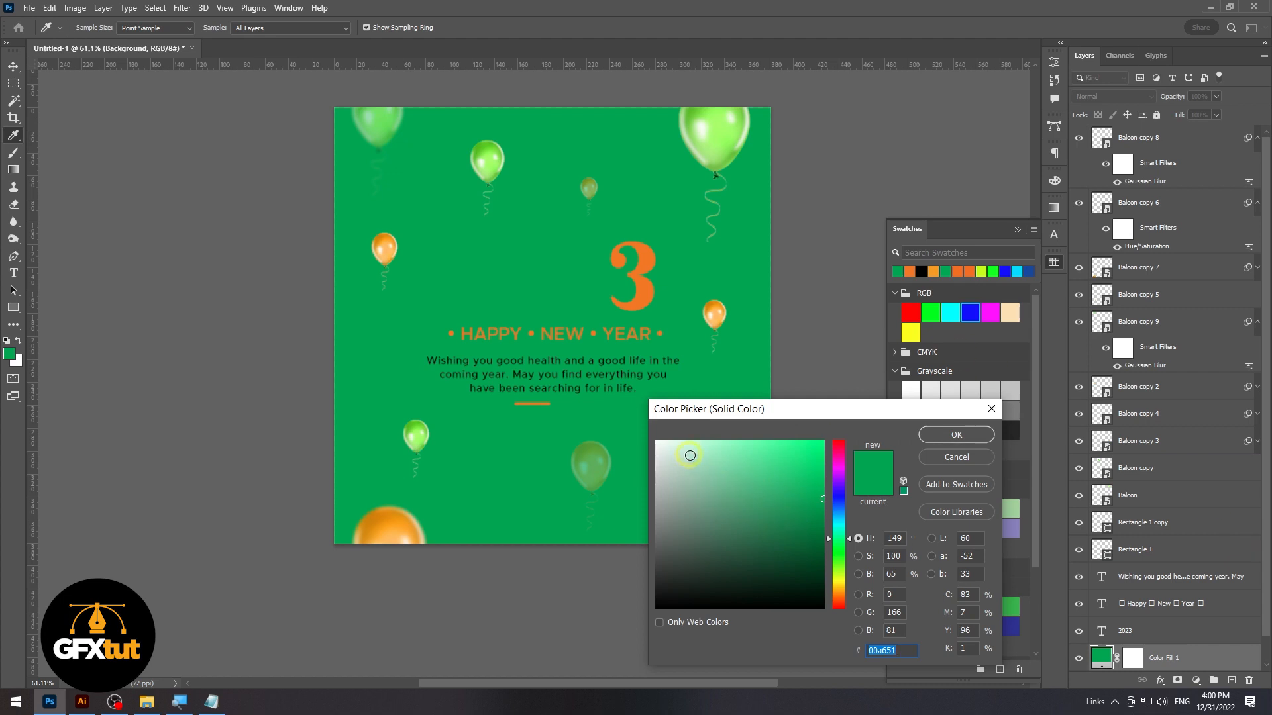
left_click_drag(689, 456, 683, 444)
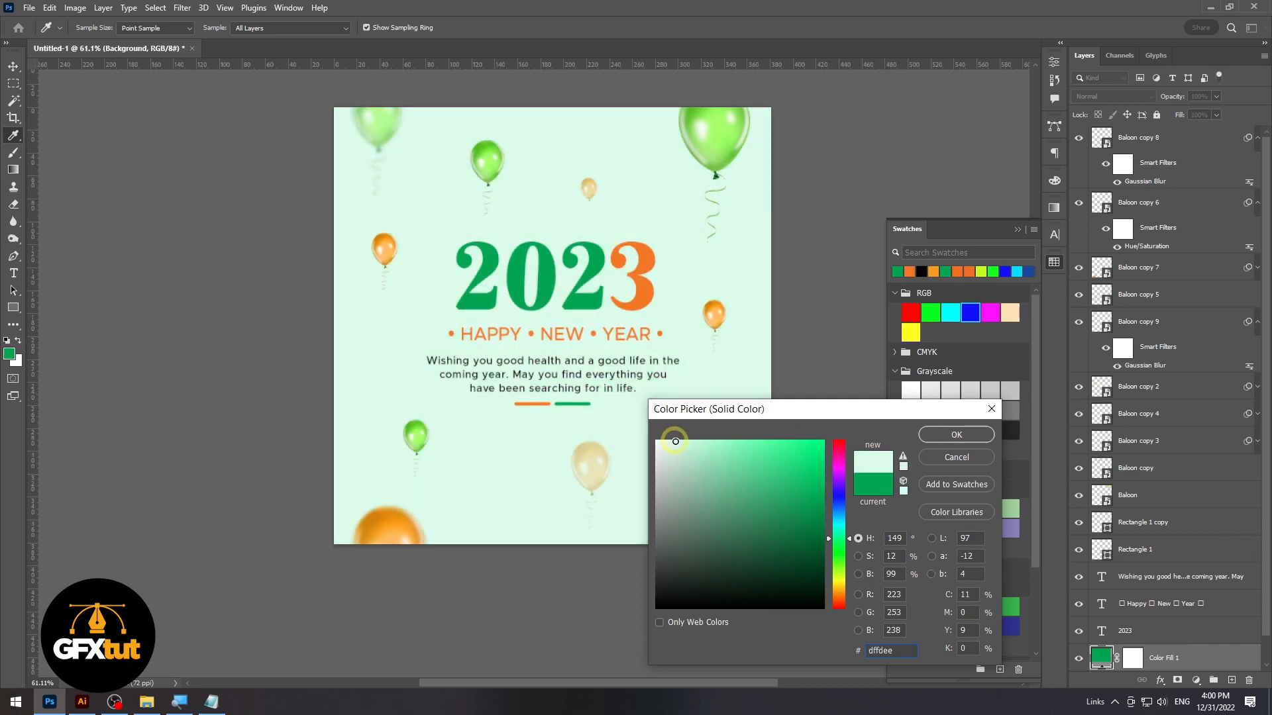
left_click(956, 434)
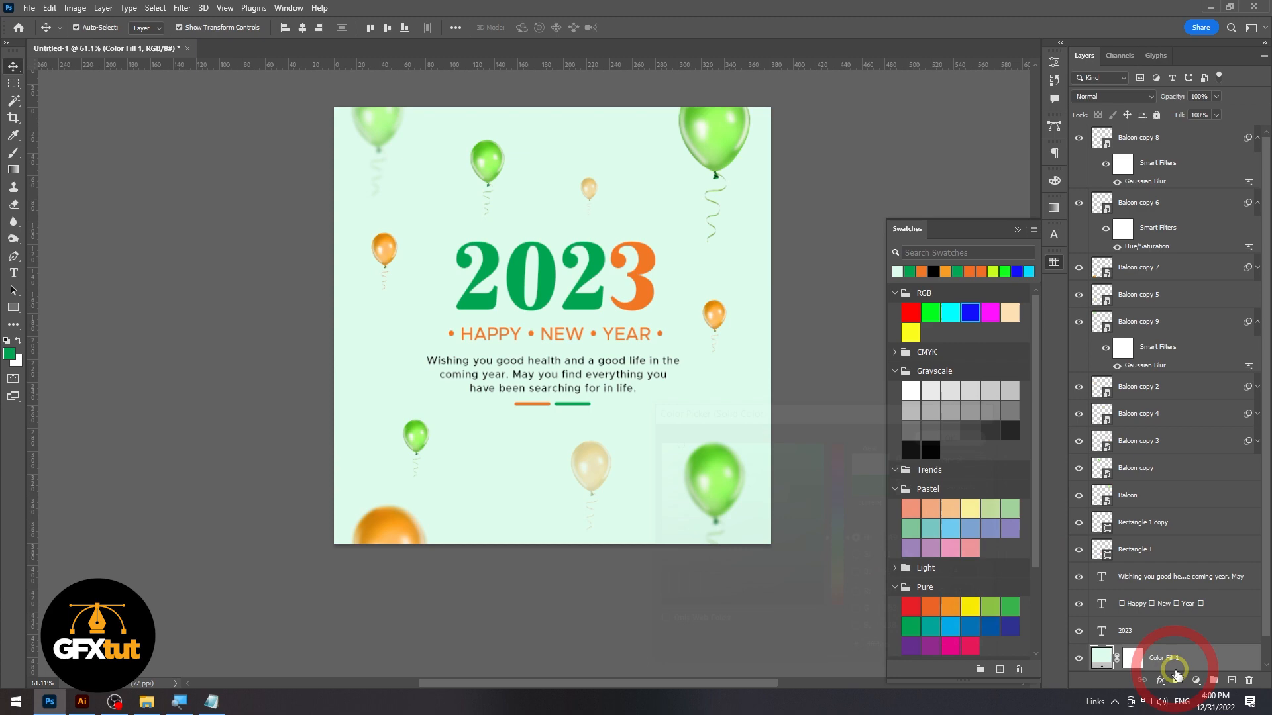
Set the mint fill layer to Dissolve and dab black at its mask's centre with a 1457 px brush at 0% hardness
left_click(1125, 659)
key("super+minus")
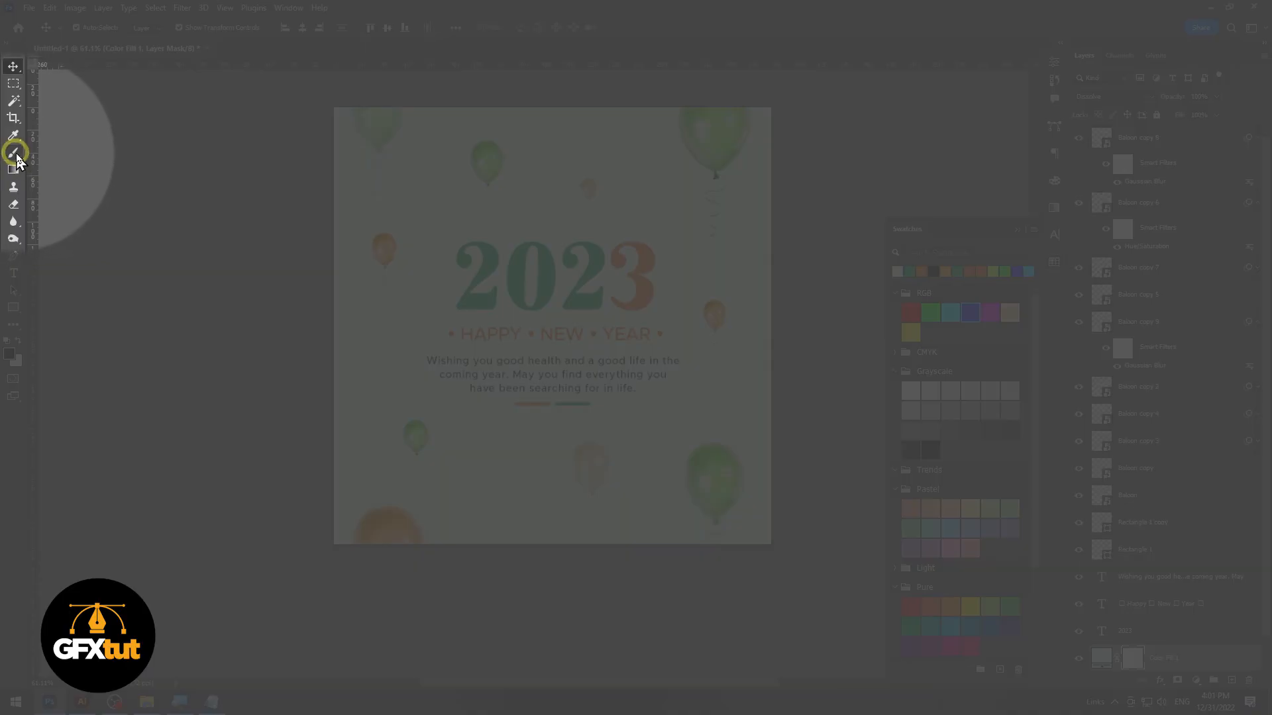
left_click(14, 153)
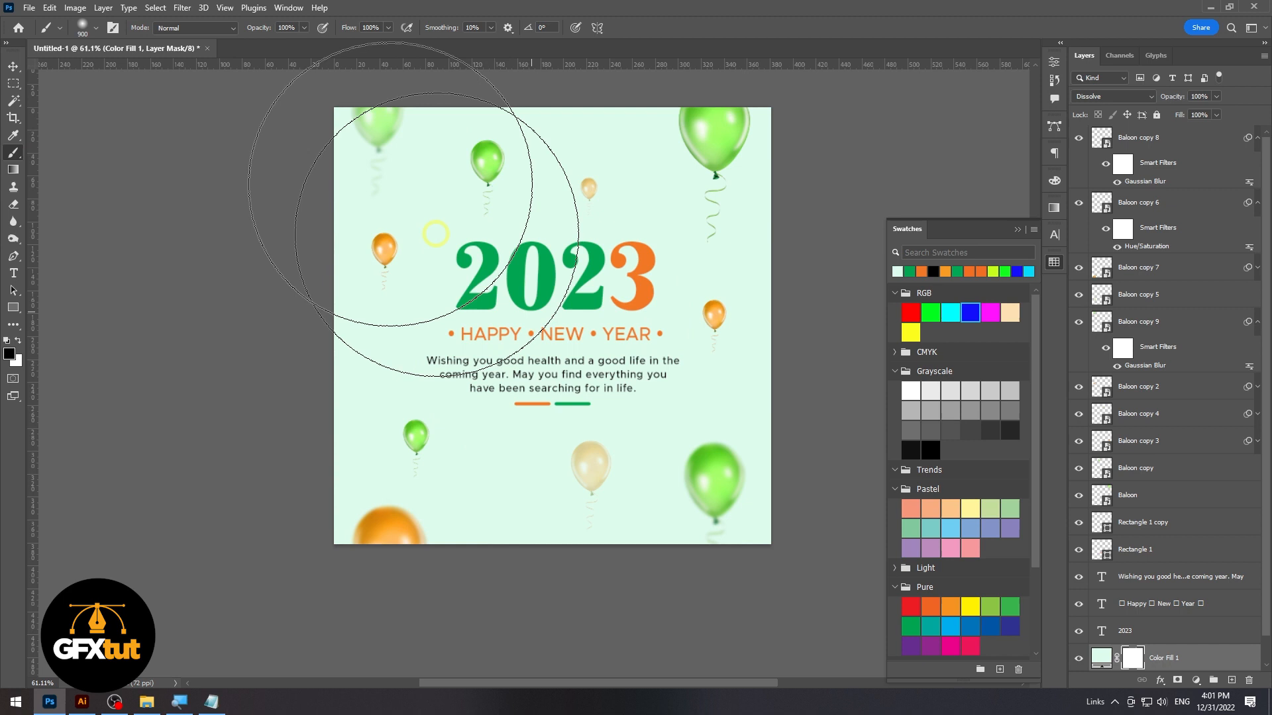
right_click(544, 229)
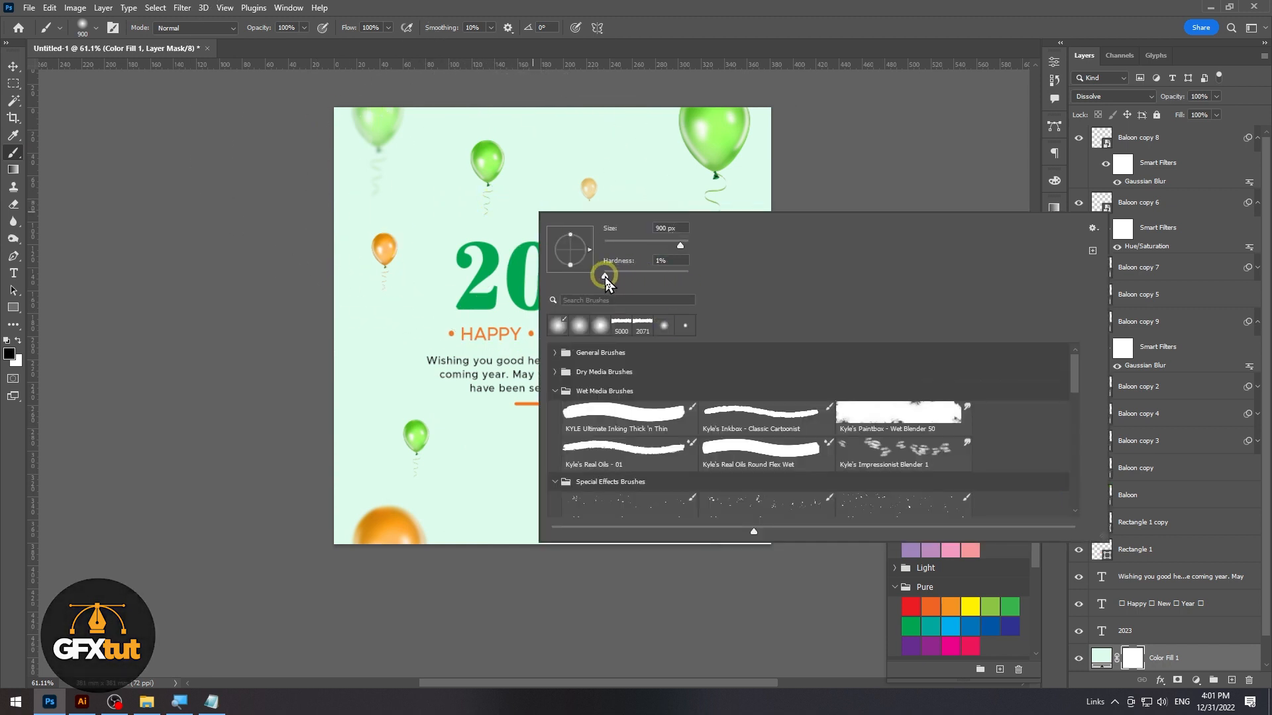
left_click(599, 278)
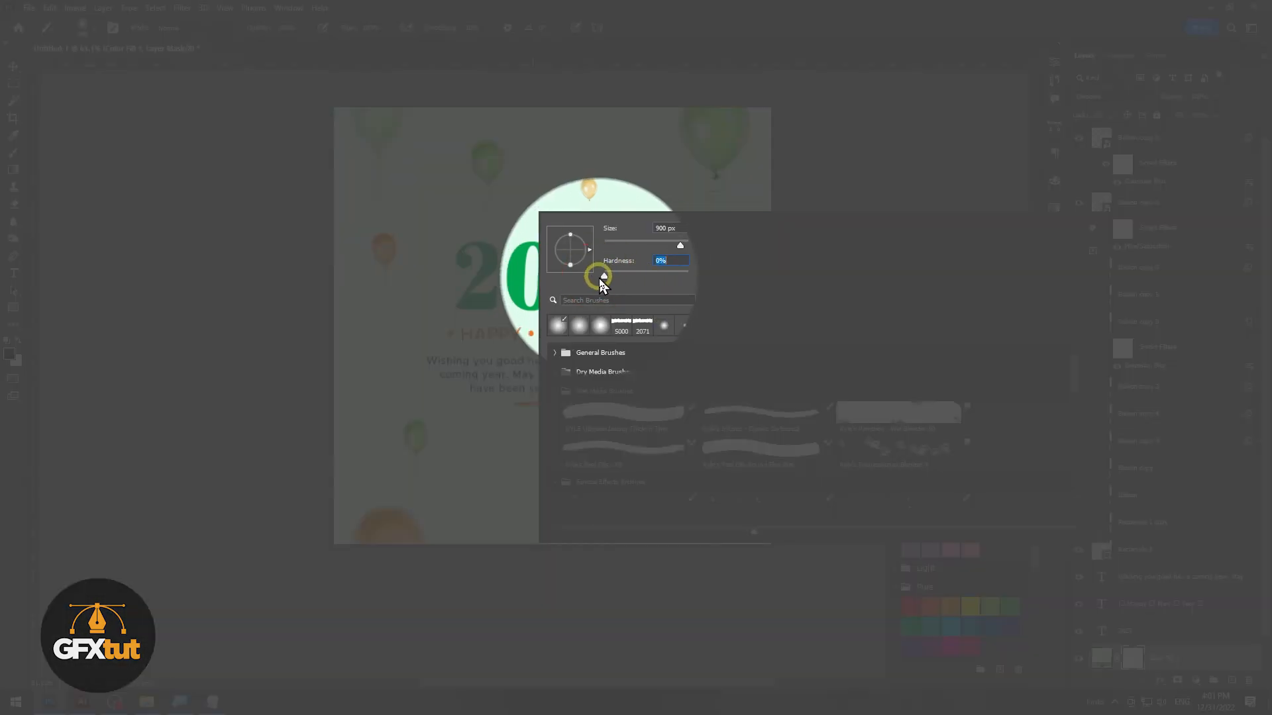
left_click(682, 245)
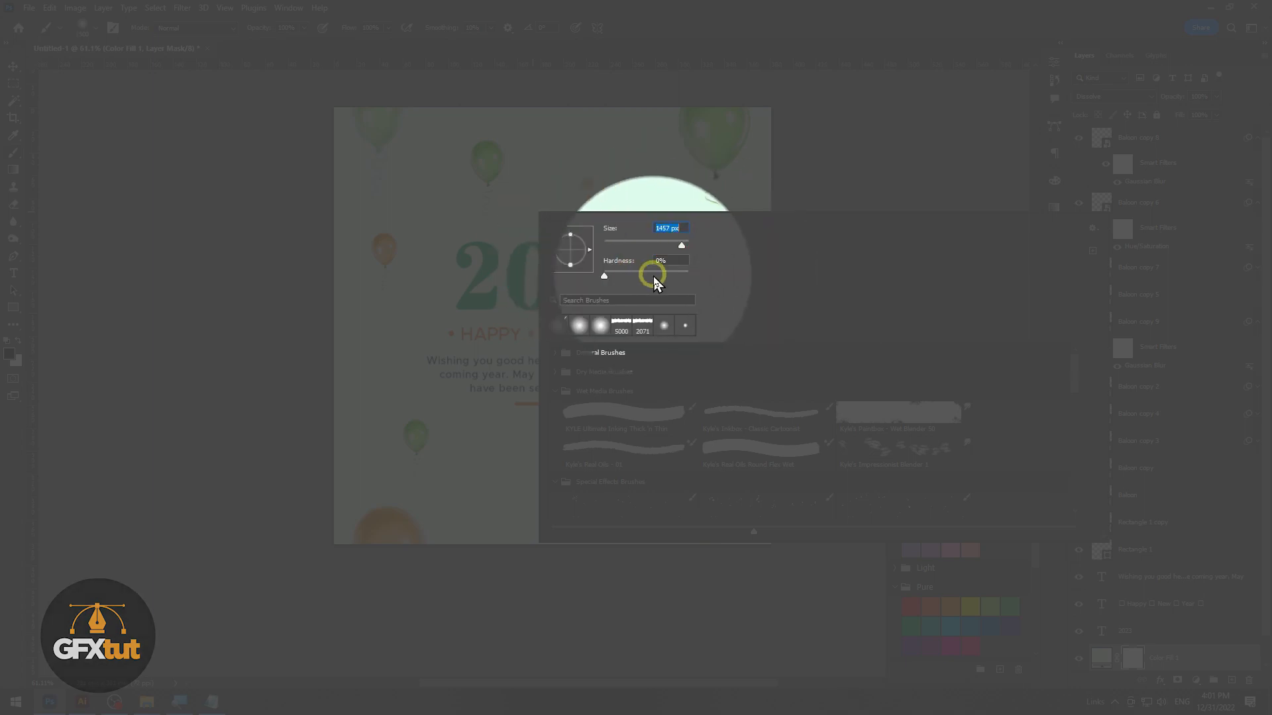
key("Return")
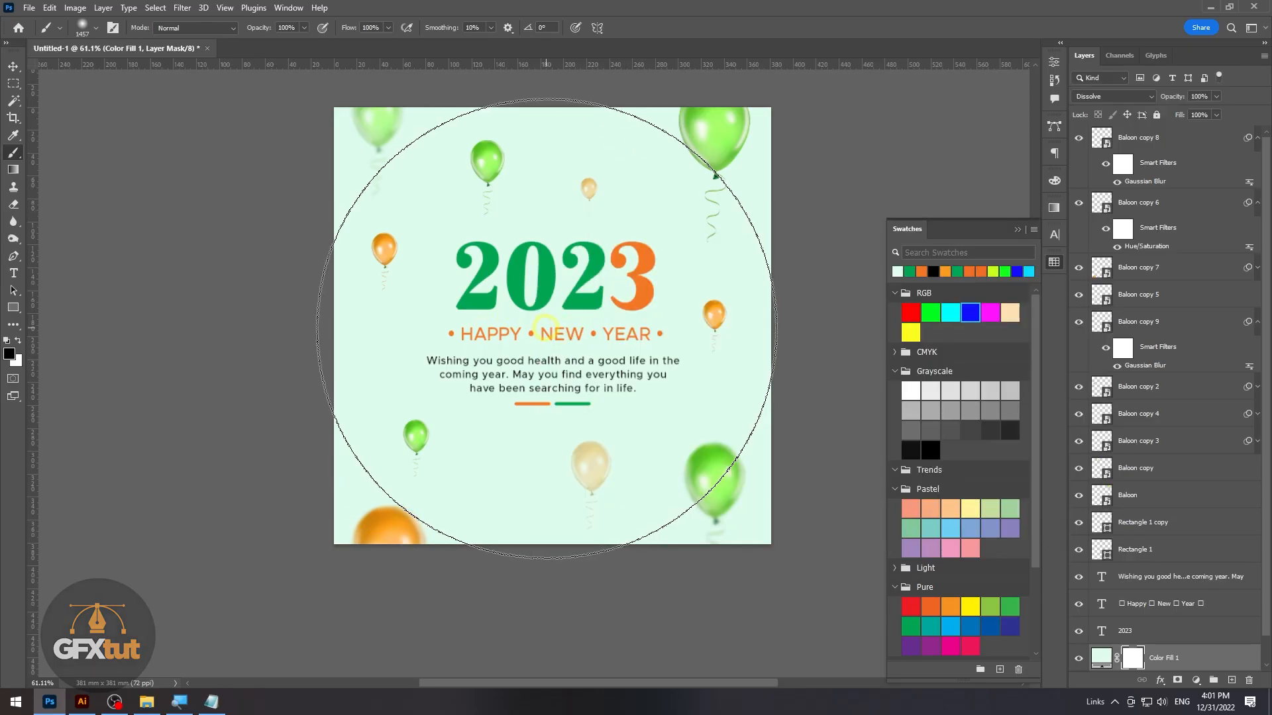
left_click(545, 327)
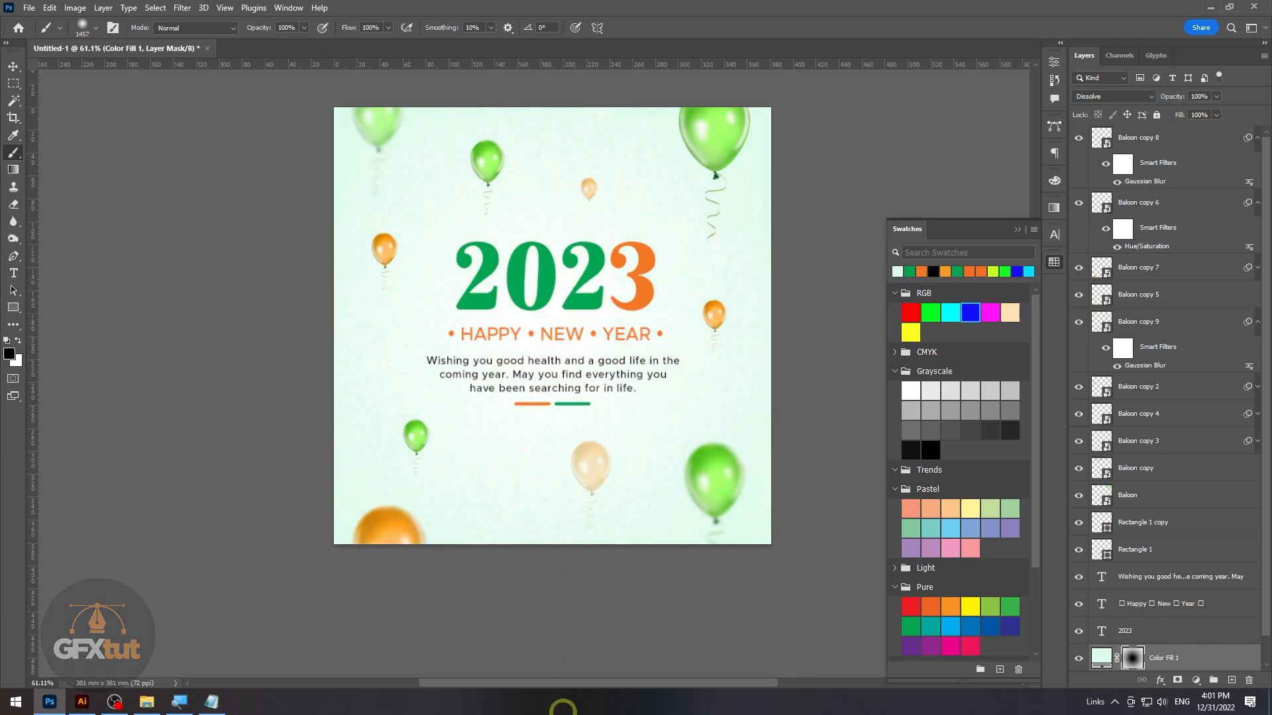